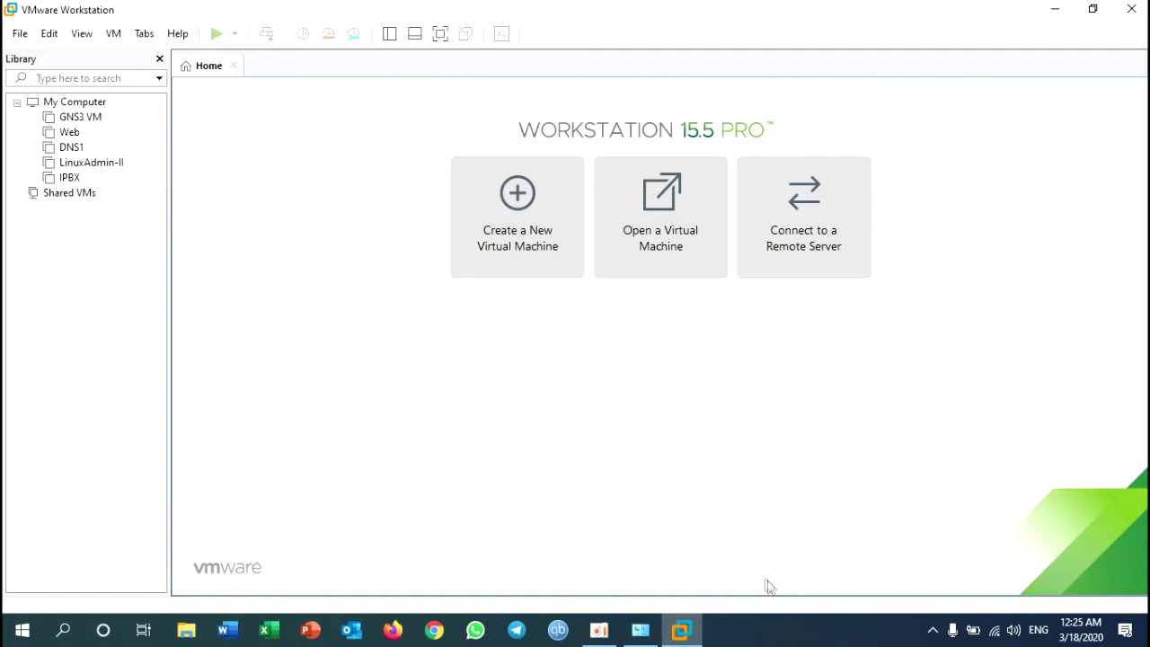
Step: Bring the host's Network Connections window, listing VMnet1 and VMnet8, to the front
click(643, 631)
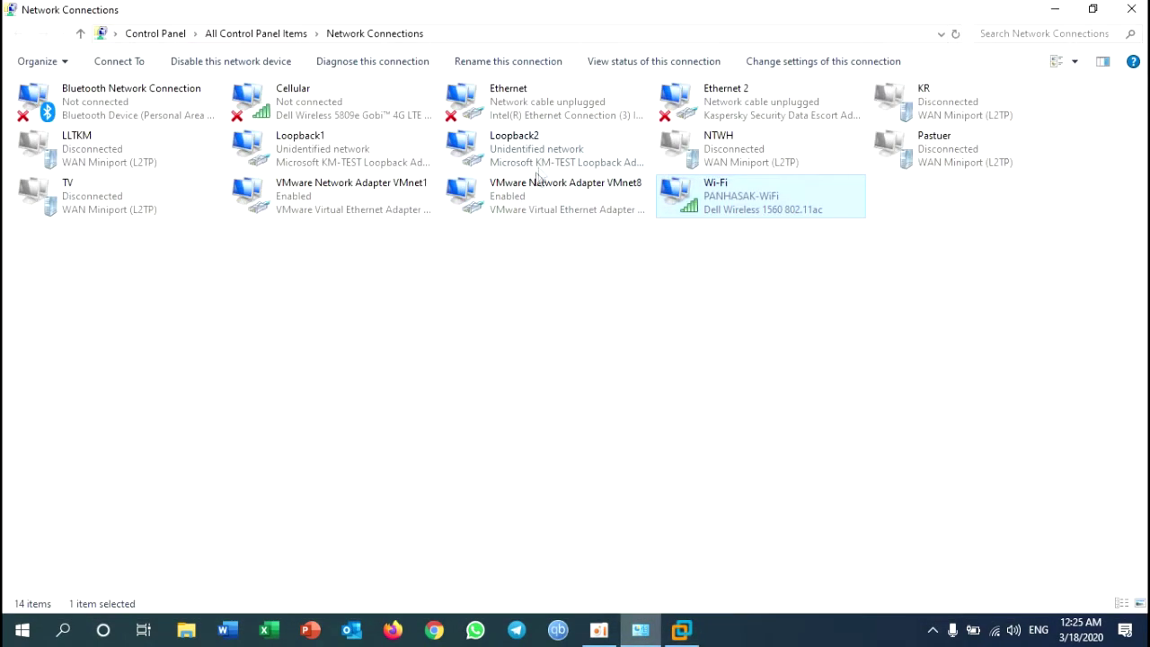
Step: Inspect the Ethernet, Wi-Fi, Loopback1 and Loopback2 adapters, then return to VMware Workstation's Home tab
click(497, 106)
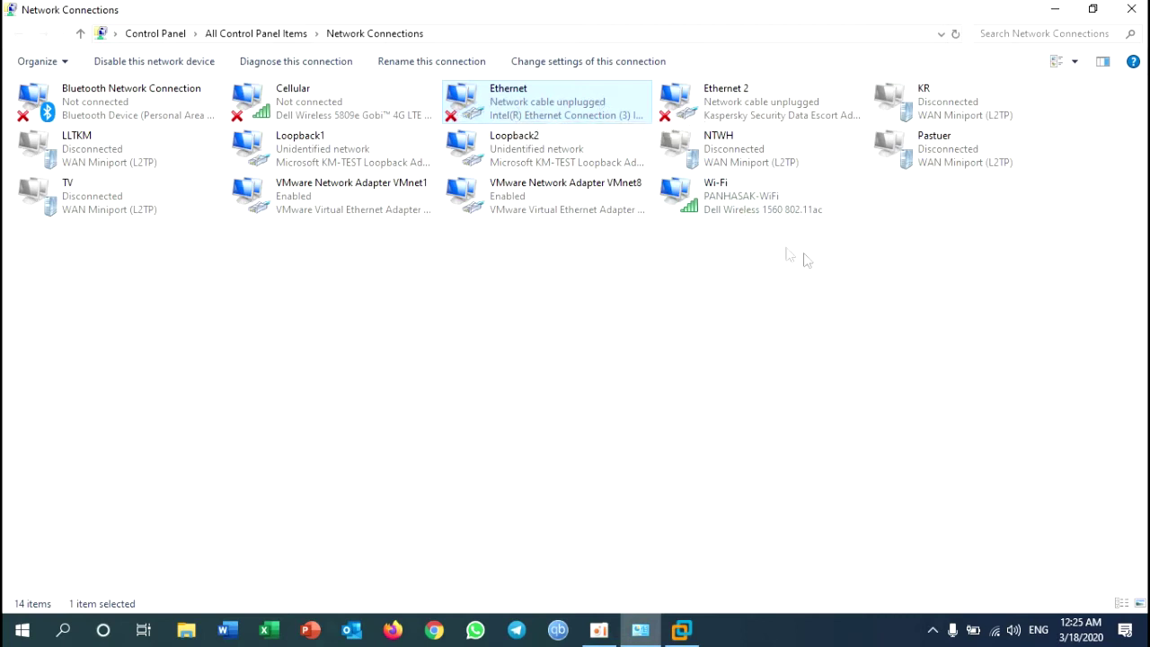
click(717, 211)
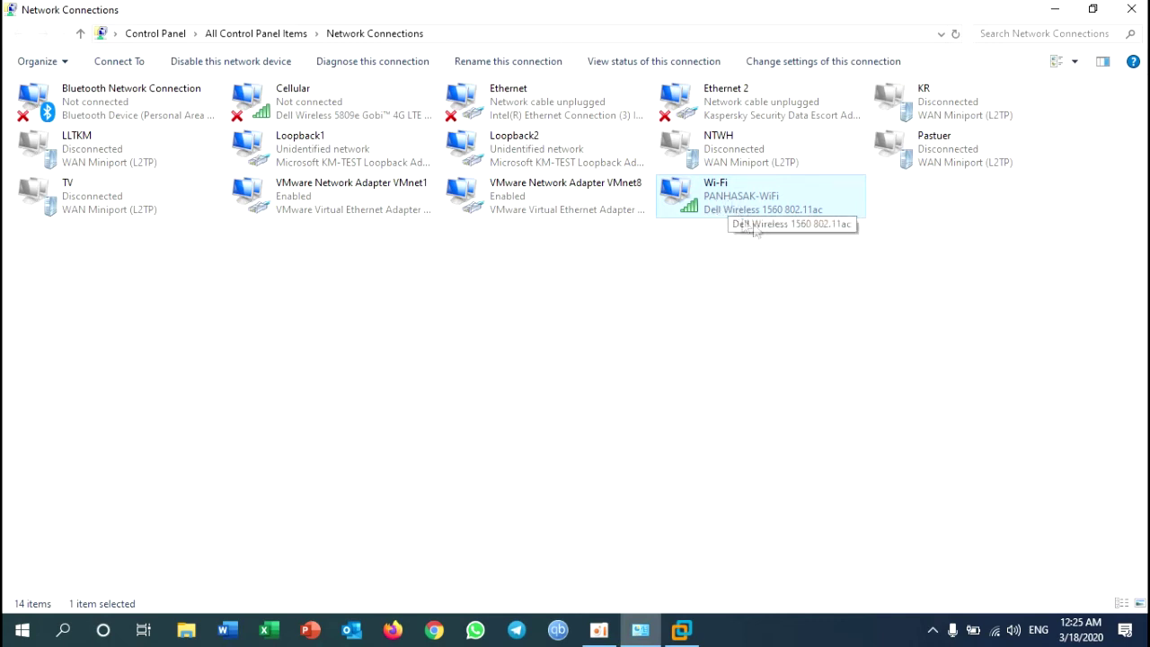
click(314, 149)
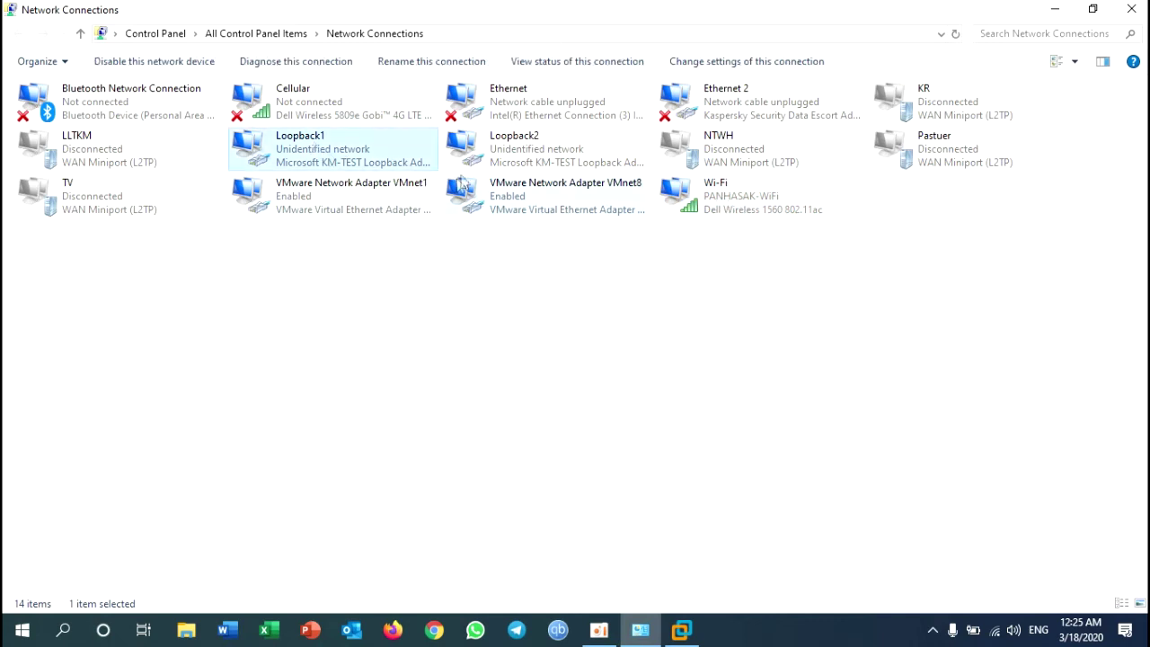
click(492, 158)
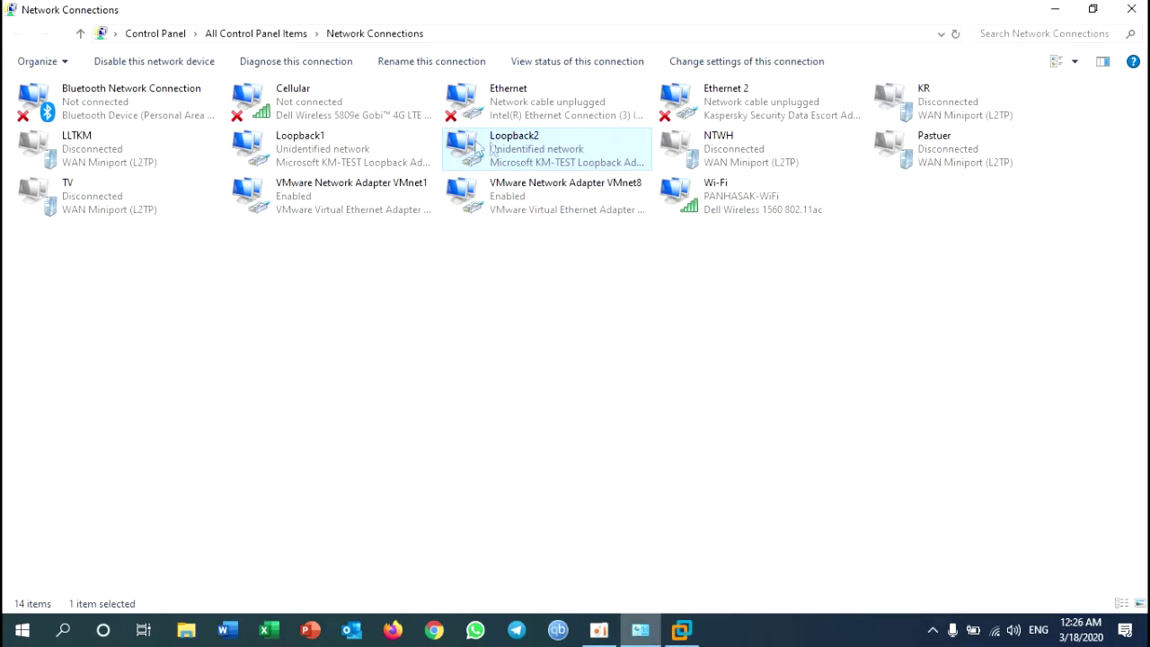
click(325, 164)
click(495, 159)
click(682, 632)
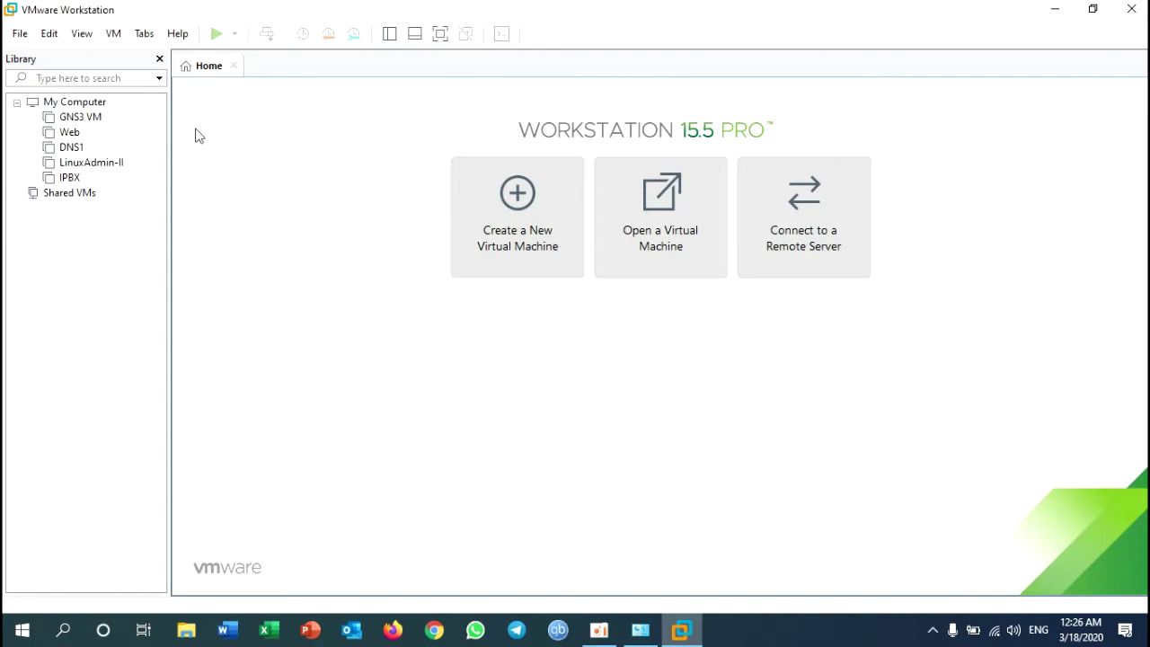
click(52, 35)
click(379, 126)
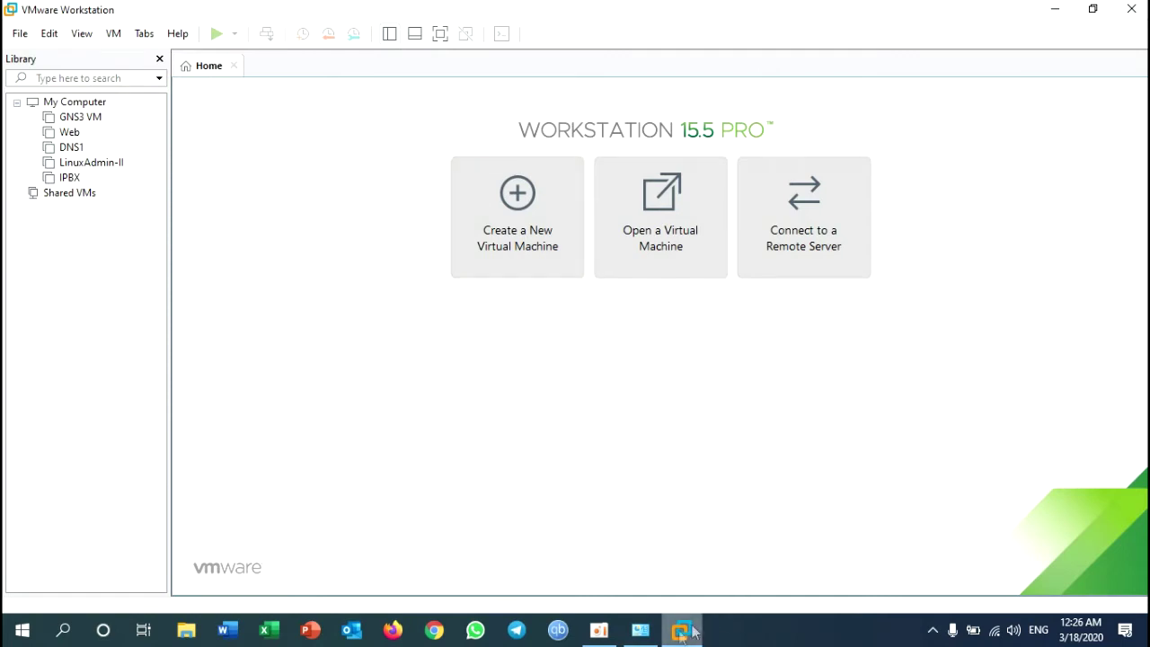
click(647, 635)
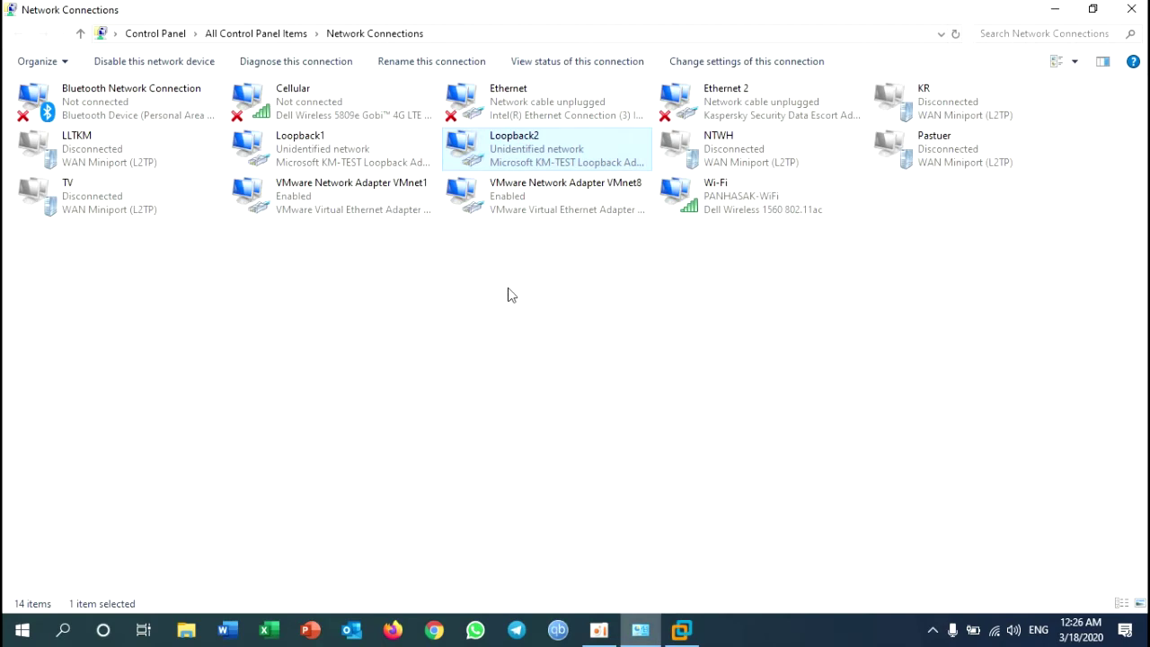
click(683, 630)
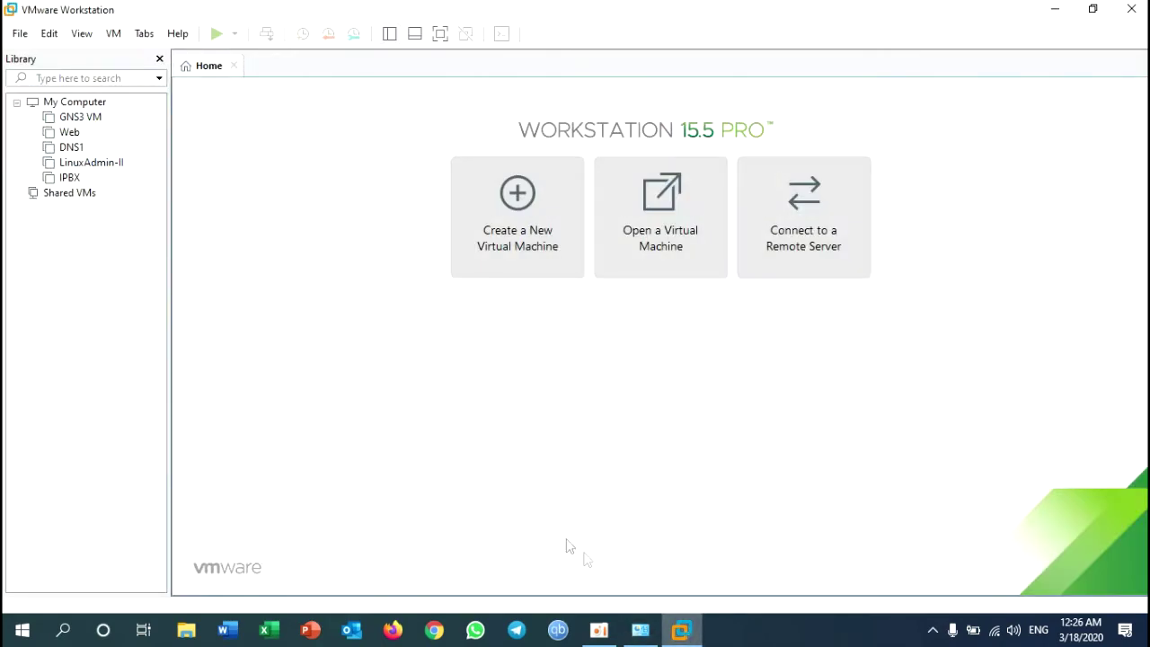
click(640, 630)
click(739, 209)
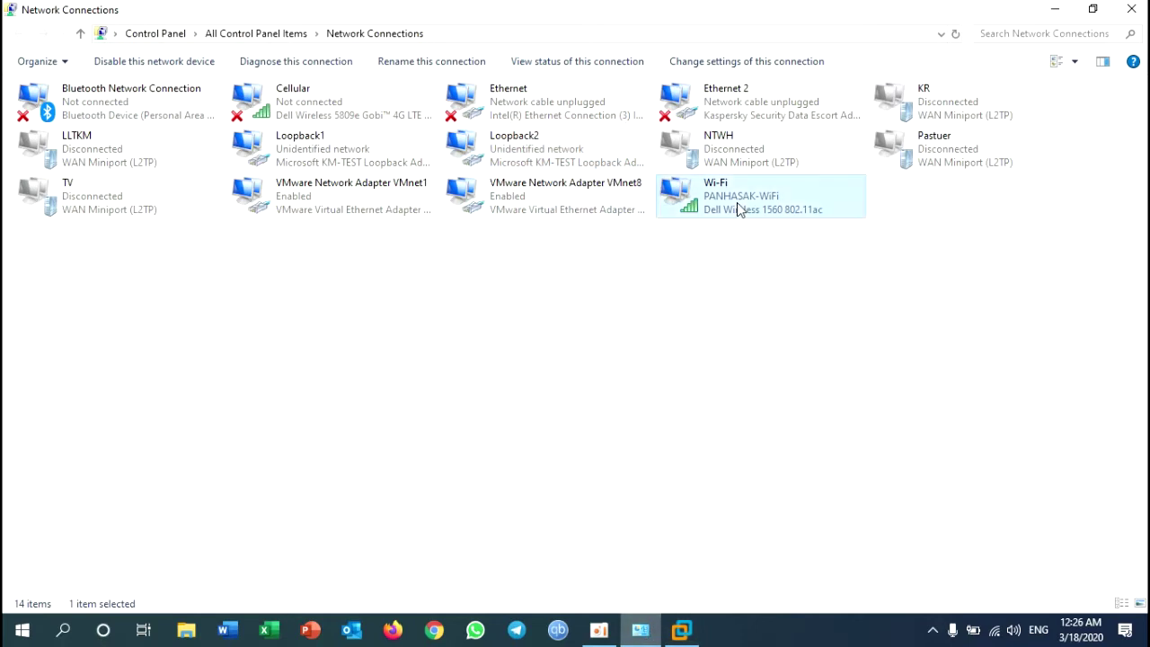
click(557, 154)
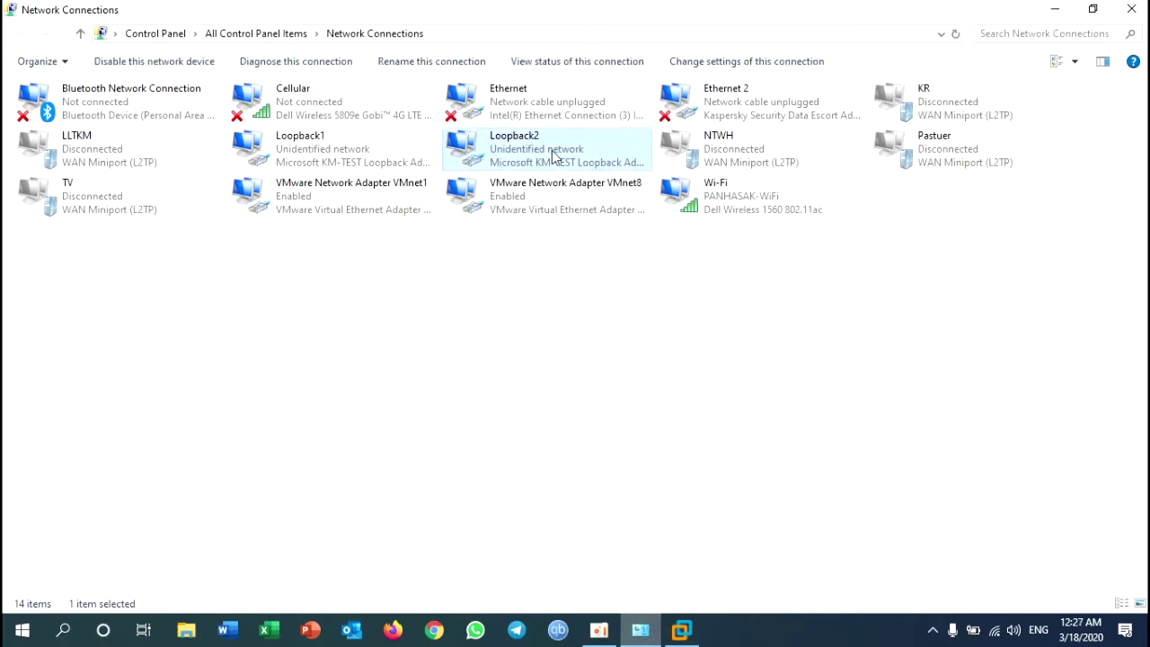
click(478, 108)
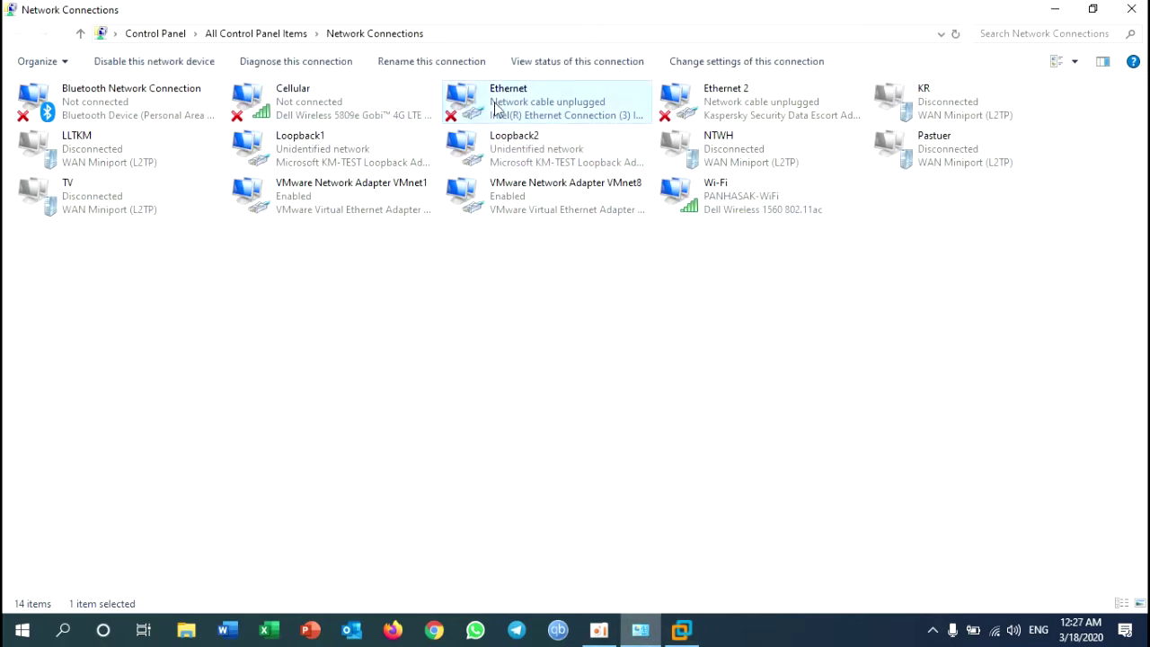
click(550, 152)
click(304, 152)
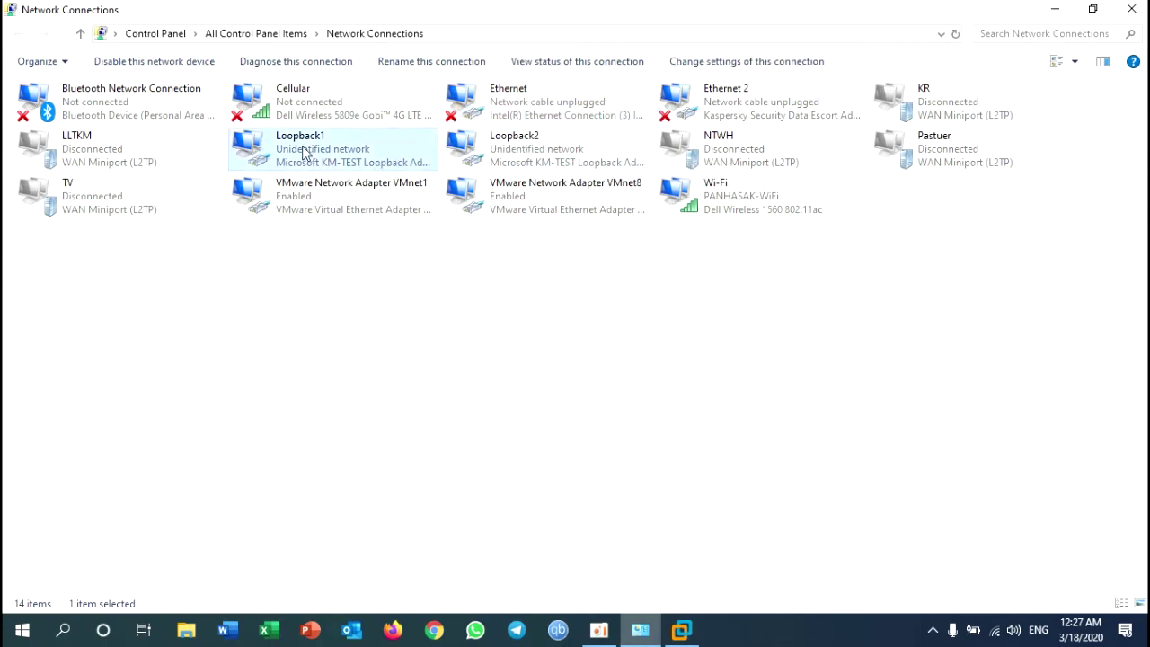
click(736, 214)
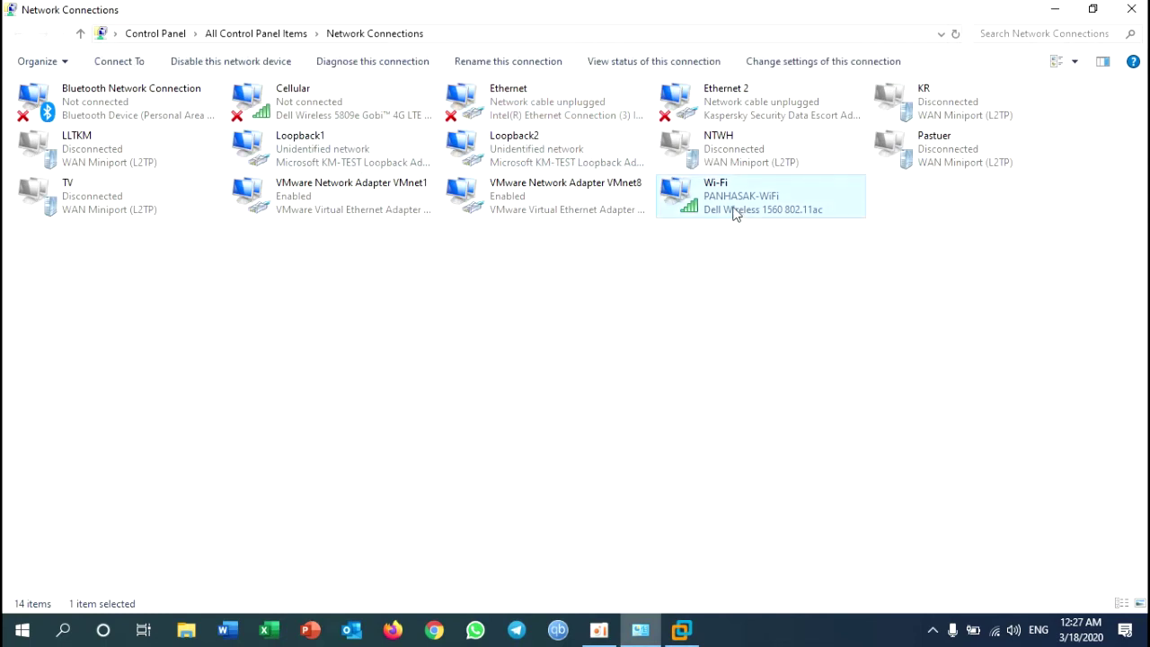
click(510, 117)
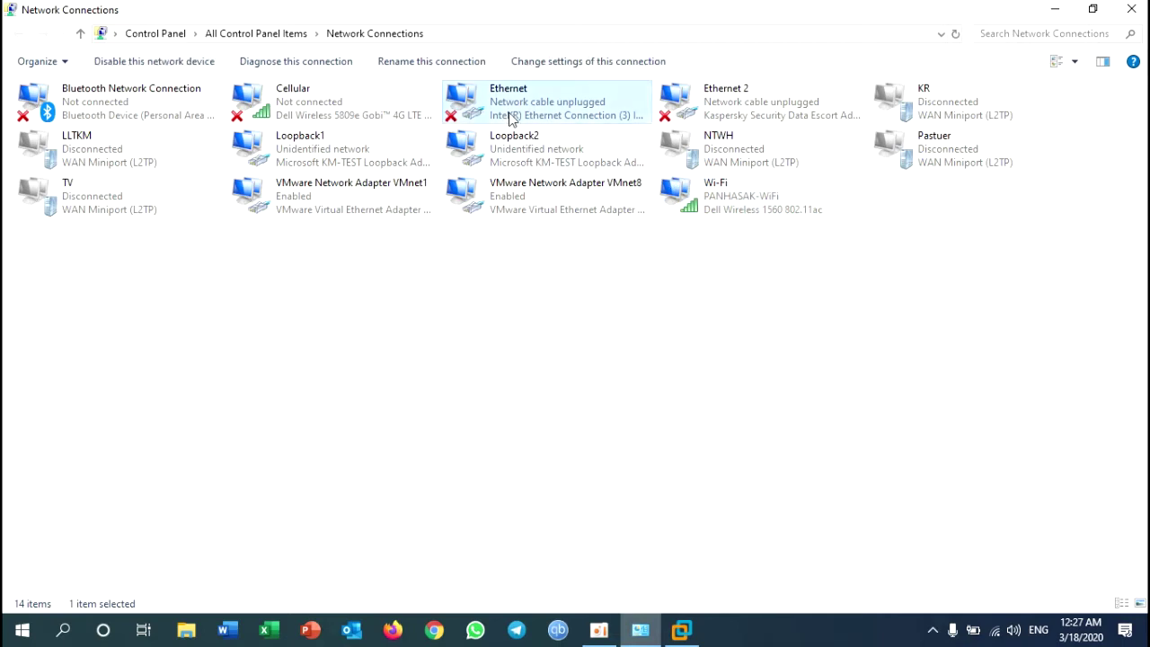
click(1056, 9)
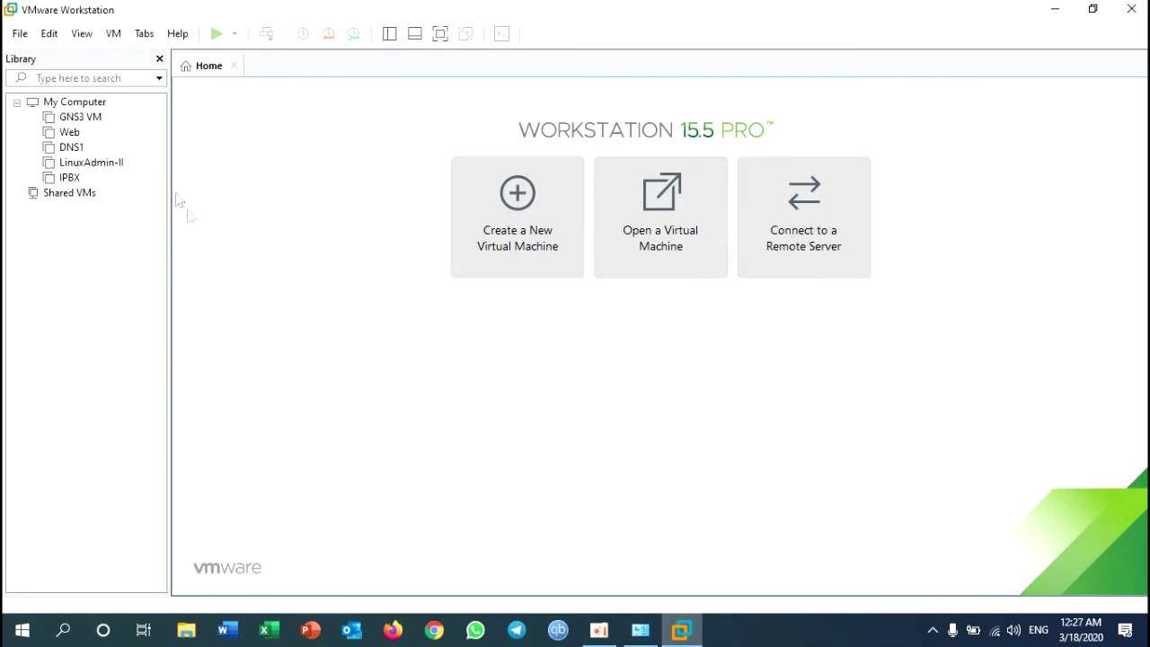
Step: Open the Virtual Network Editor with administrator rights and make VMnet0 host-only on 192.168.130.0
click(49, 34)
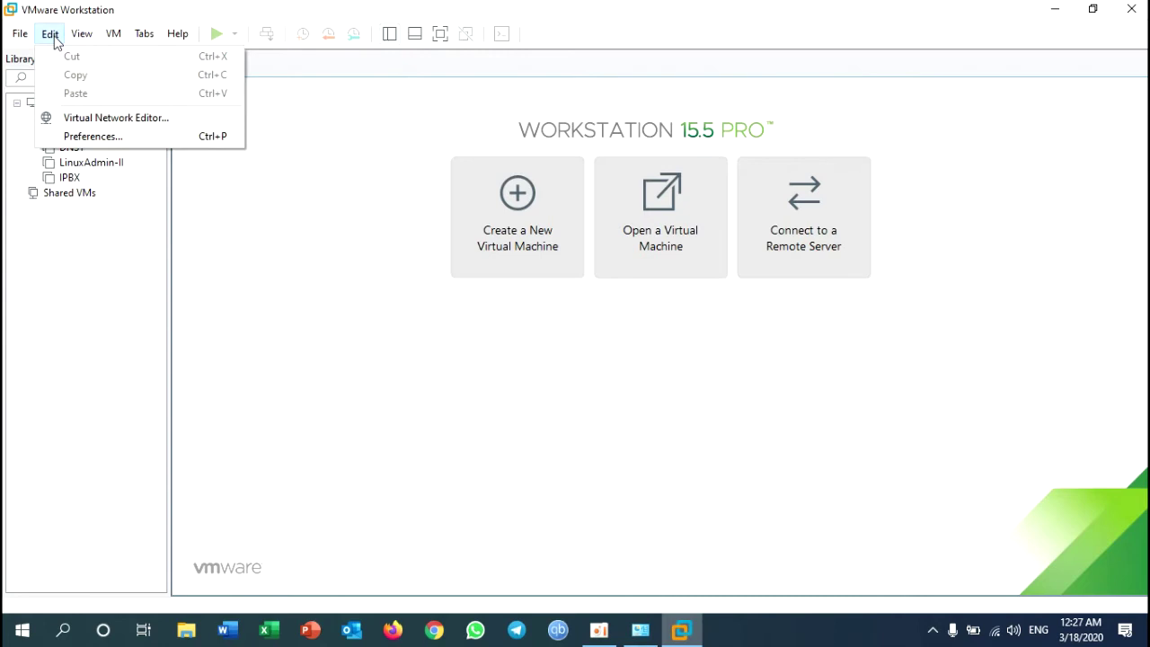
click(175, 118)
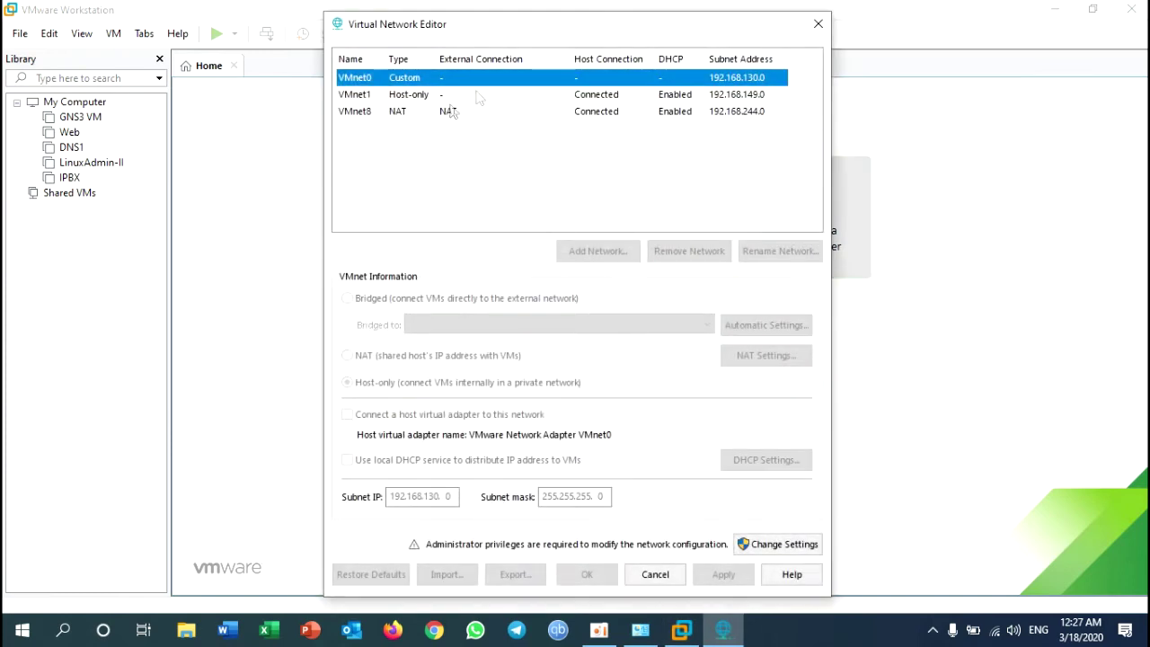
click(781, 551)
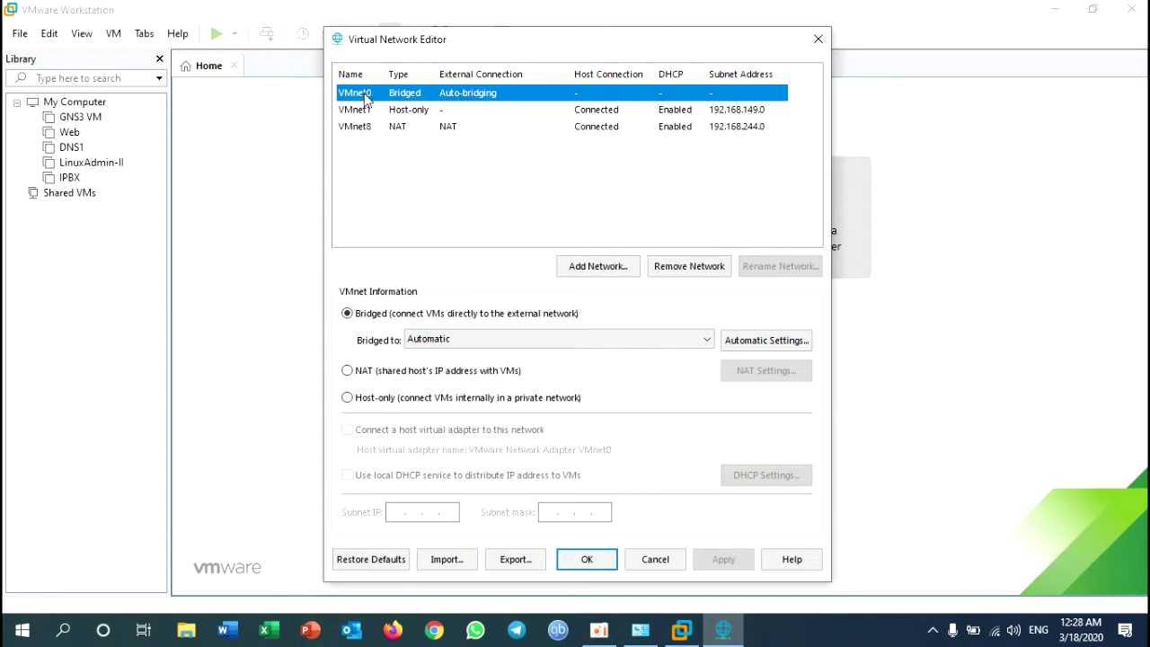
click(377, 399)
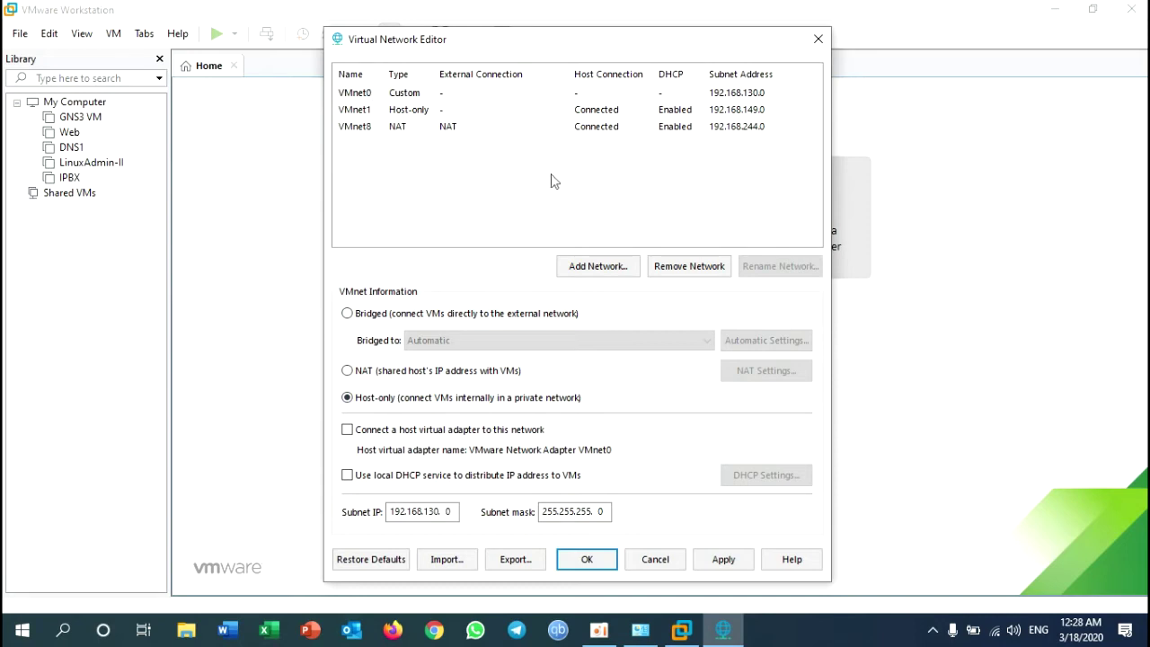
Step: Add VMnet2 as a bridged network on the Dell Wireless 1560 802.11ac adapter
click(611, 276)
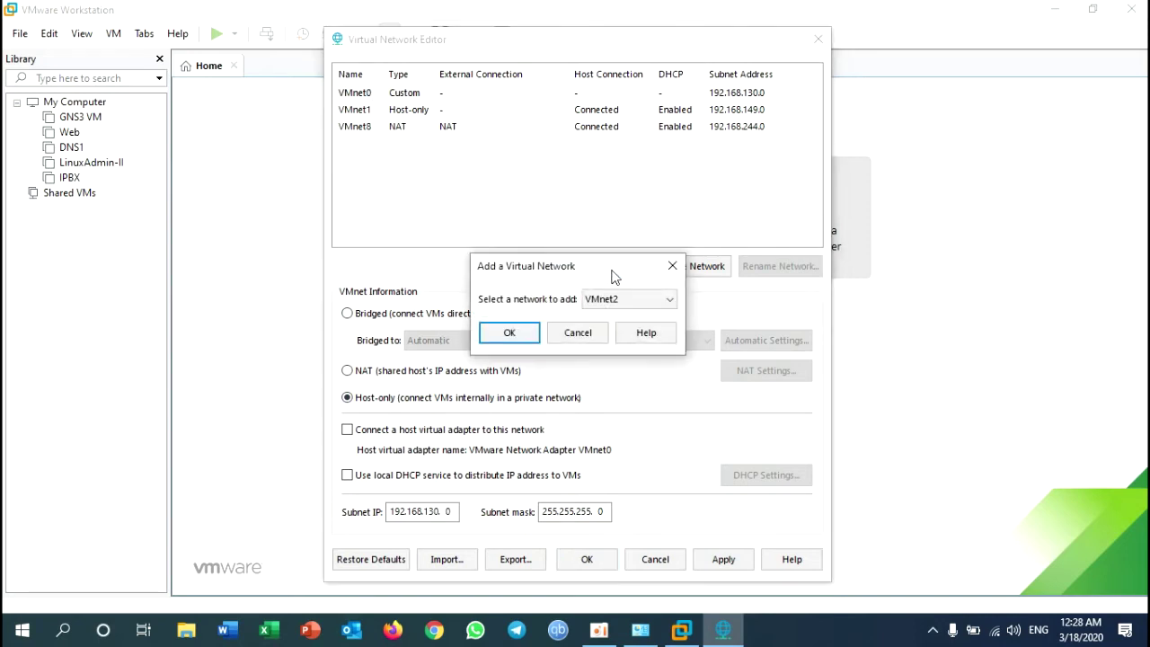
click(617, 306)
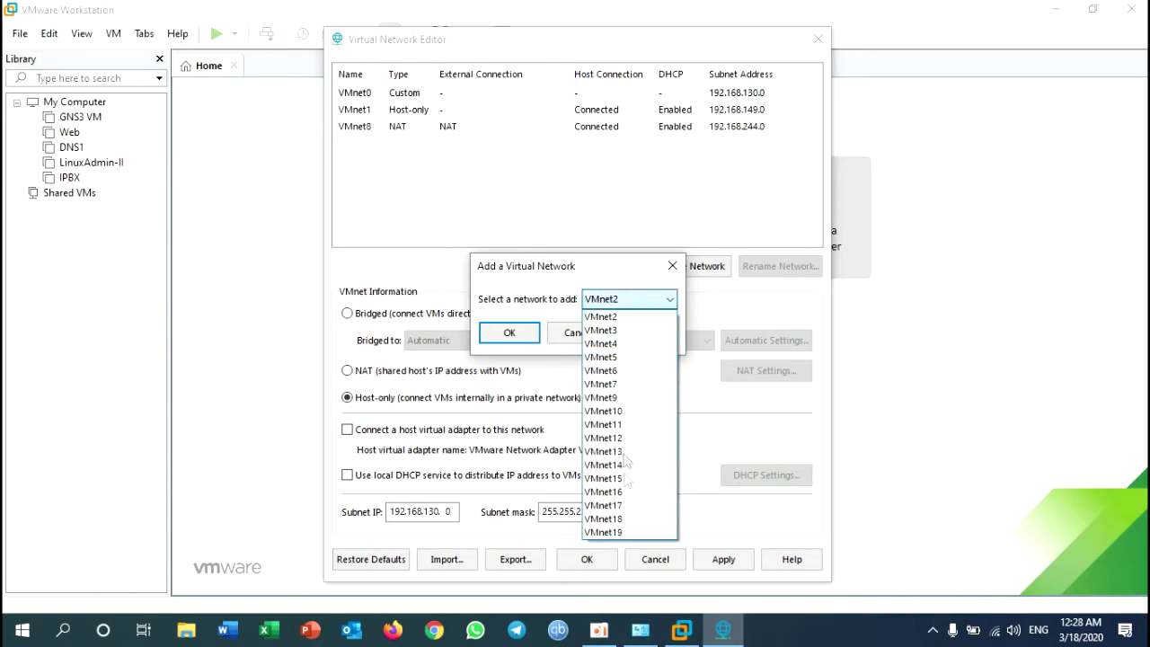
click(616, 319)
click(509, 333)
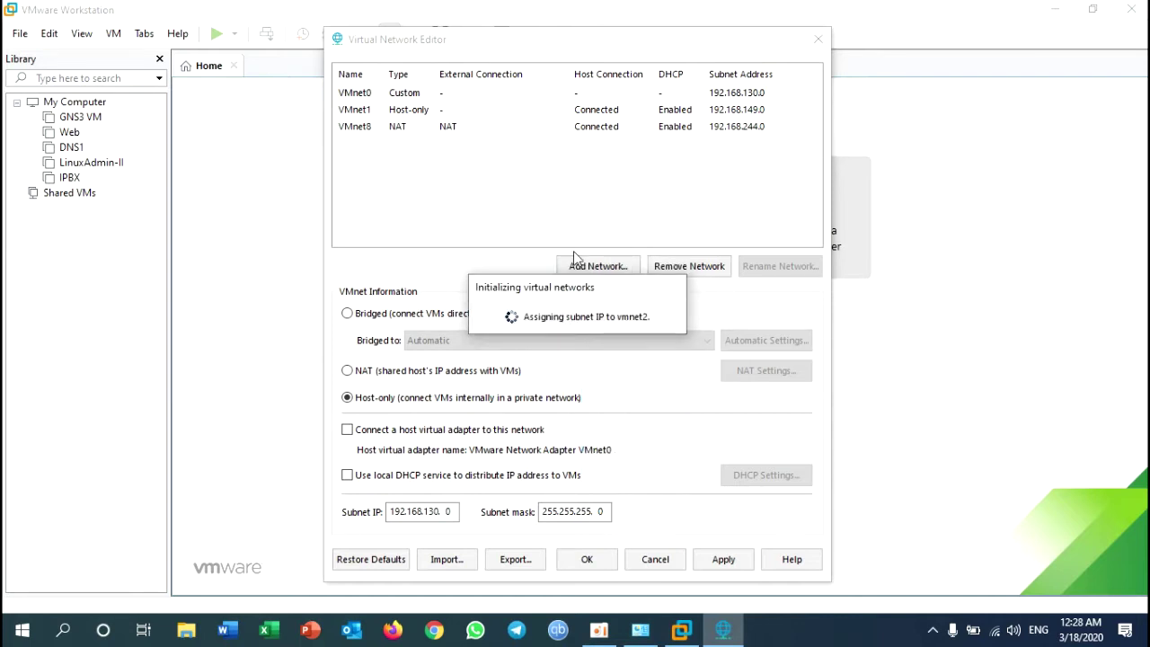
click(371, 315)
click(575, 340)
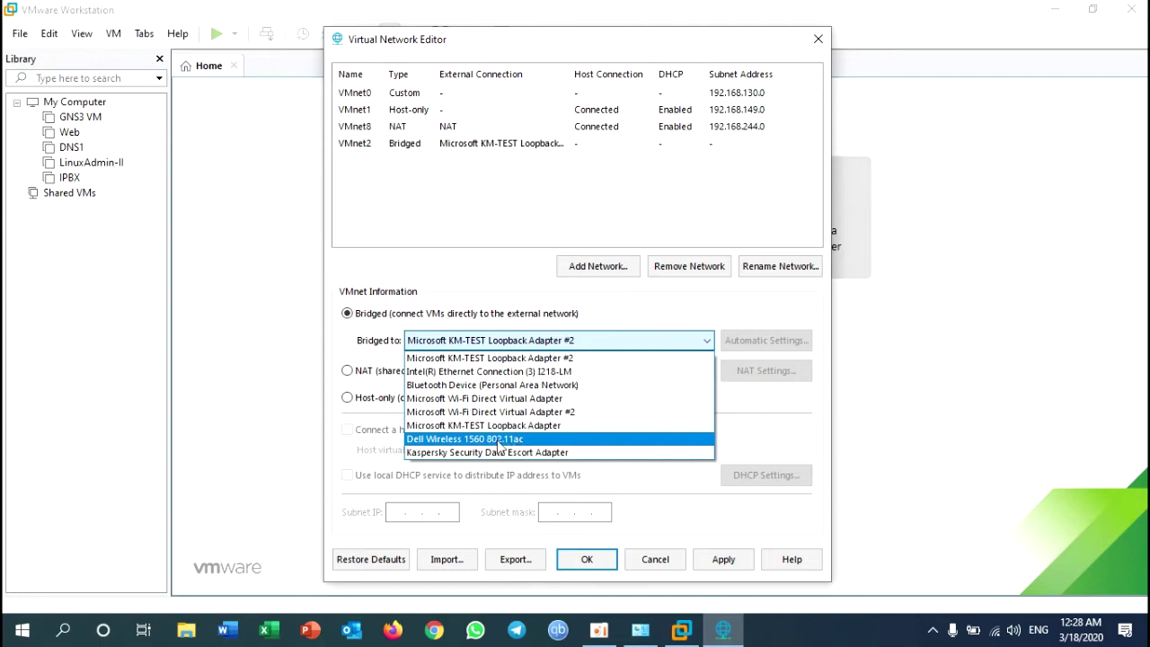
click(436, 441)
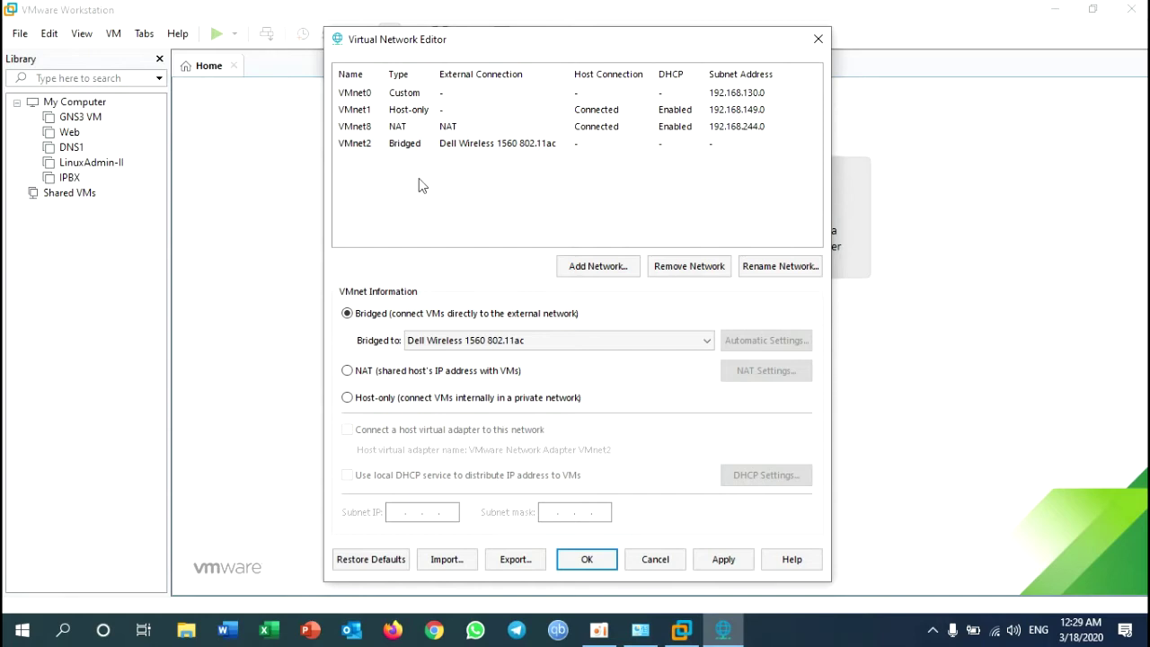
Step: Add VMnet3 bridged to the Intel I218-LM Ethernet adapter
click(578, 271)
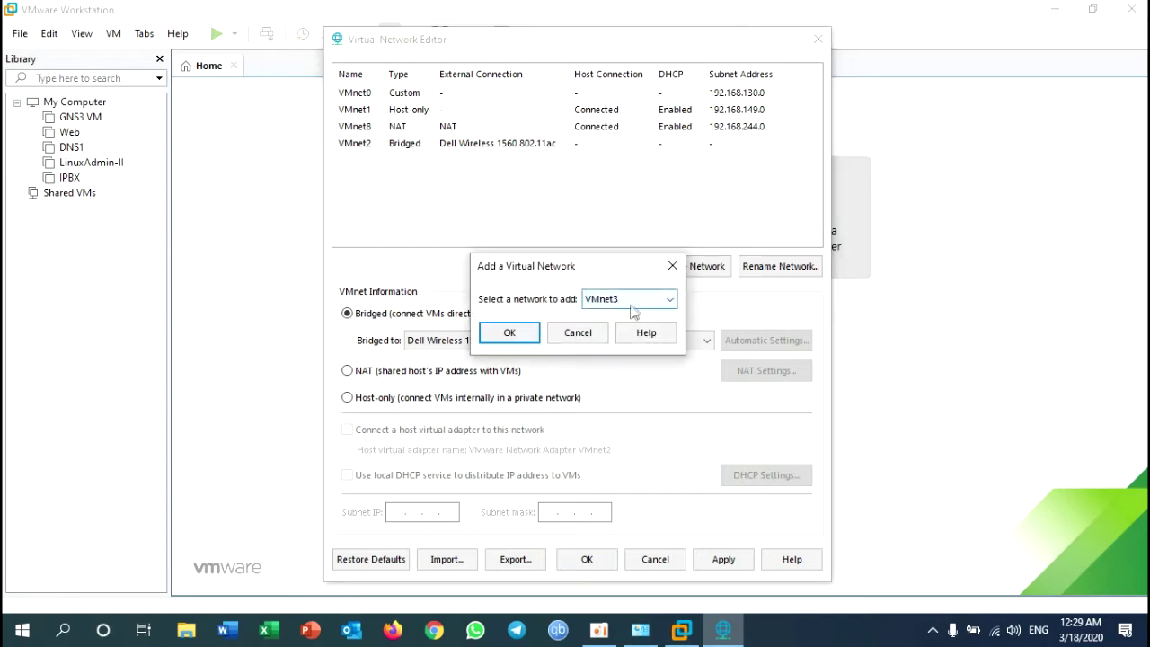
click(510, 333)
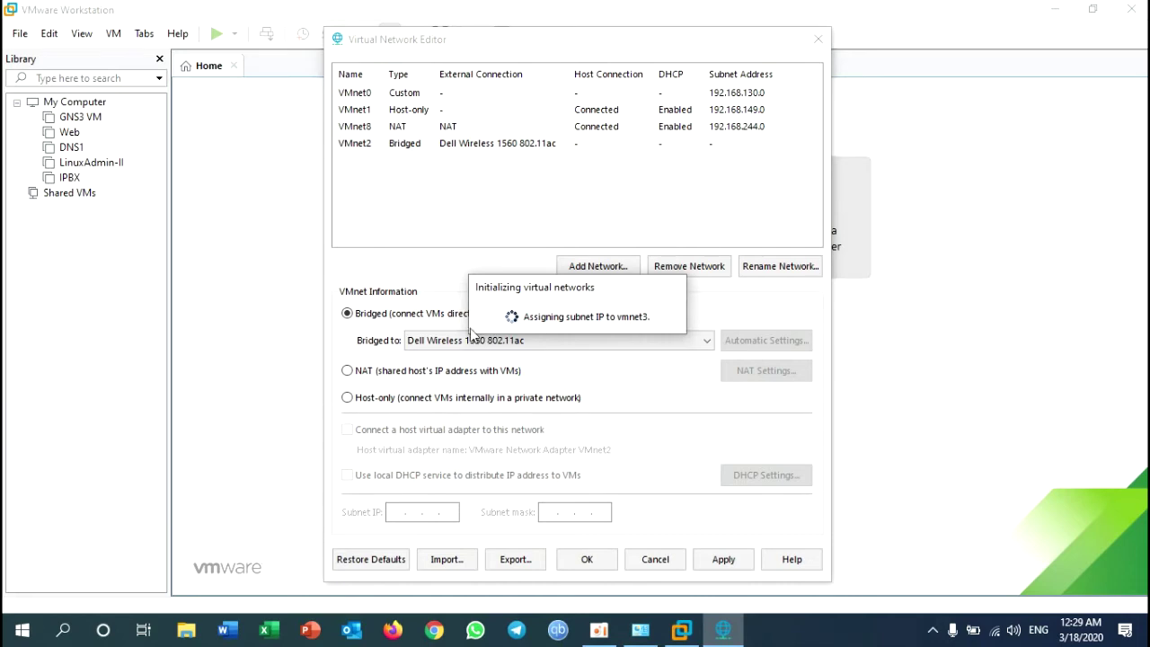
click(396, 318)
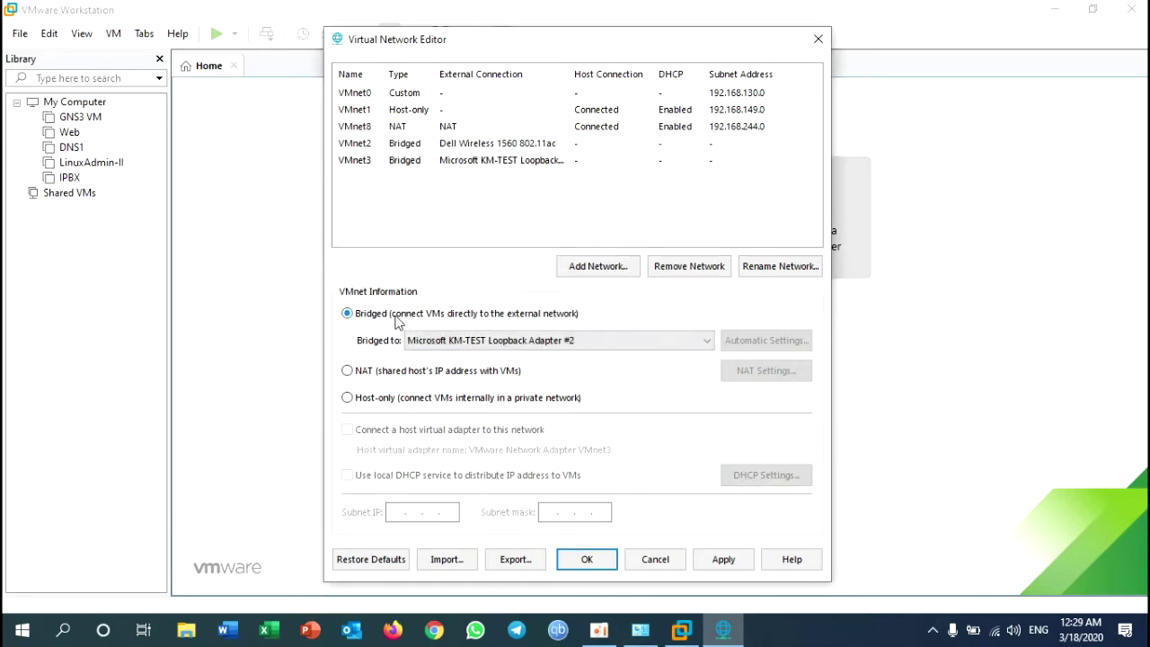
click(490, 342)
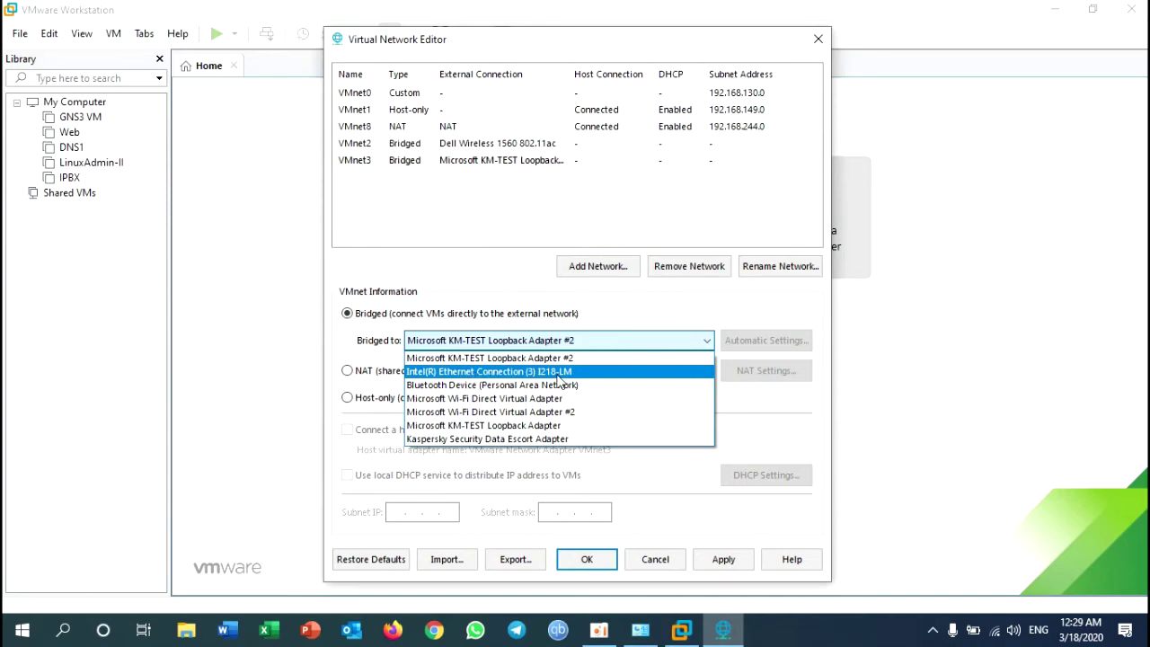
click(558, 375)
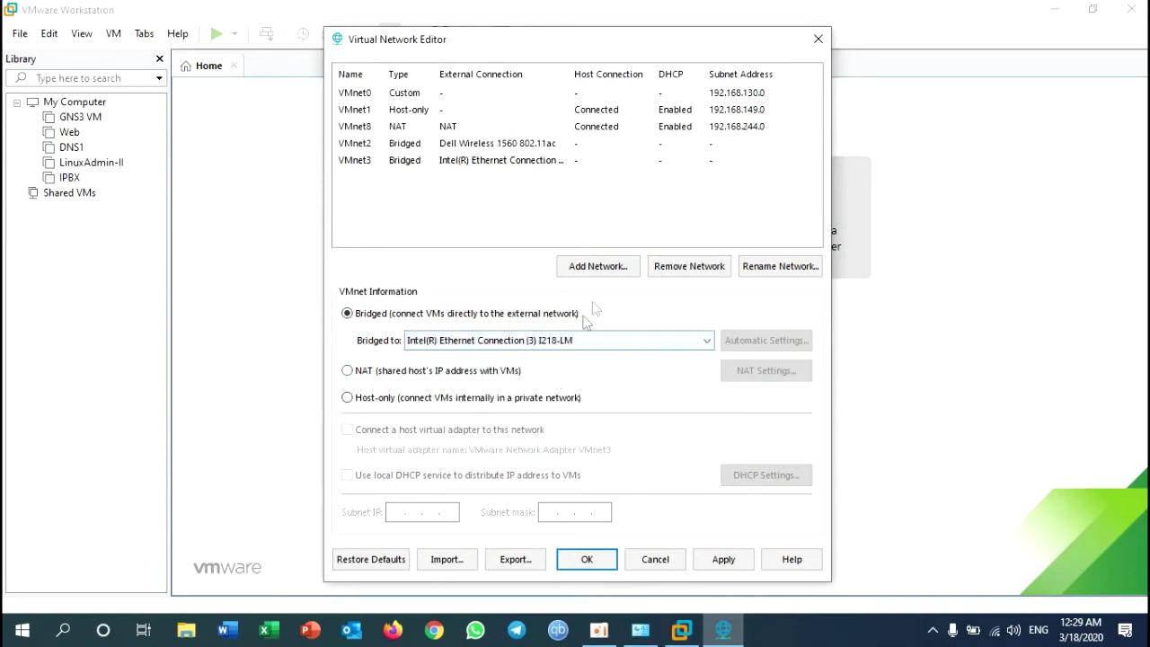
Step: Add VMnet4 bridged to the Microsoft KM-TEST Loopback Adapter
click(598, 267)
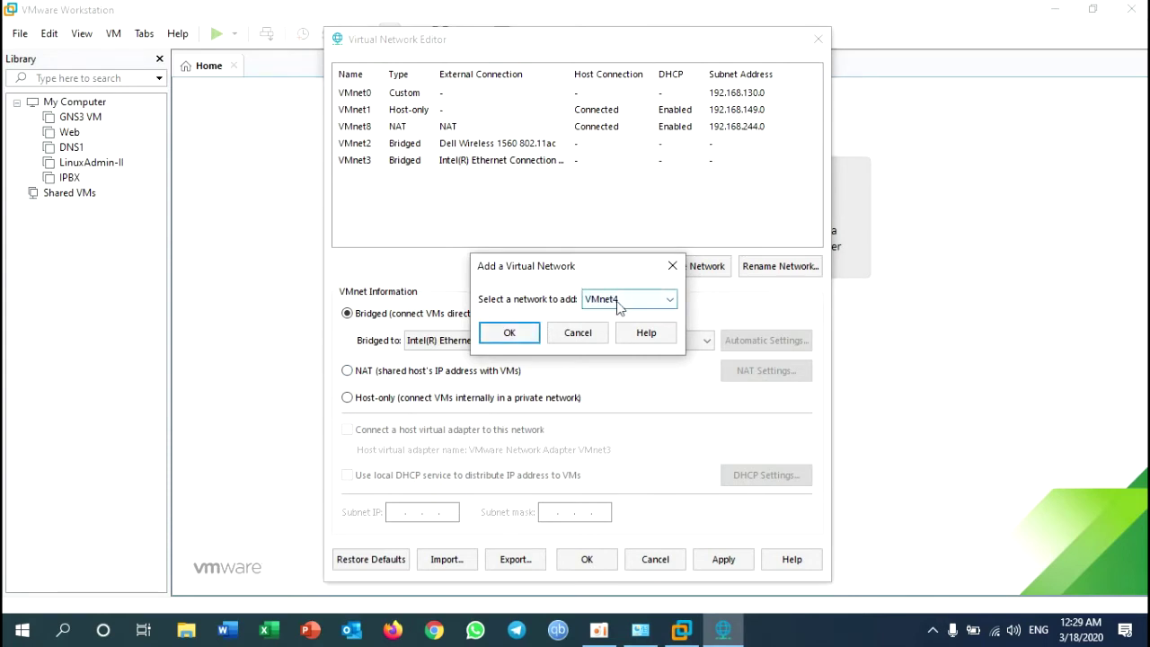
click(509, 332)
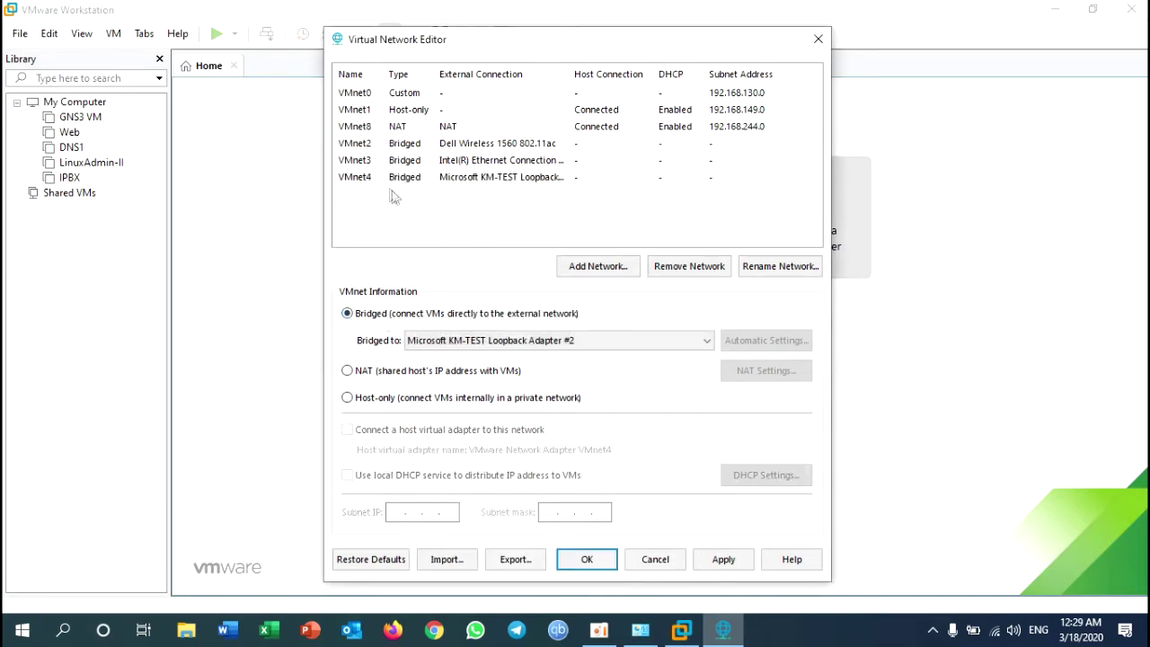
click(557, 345)
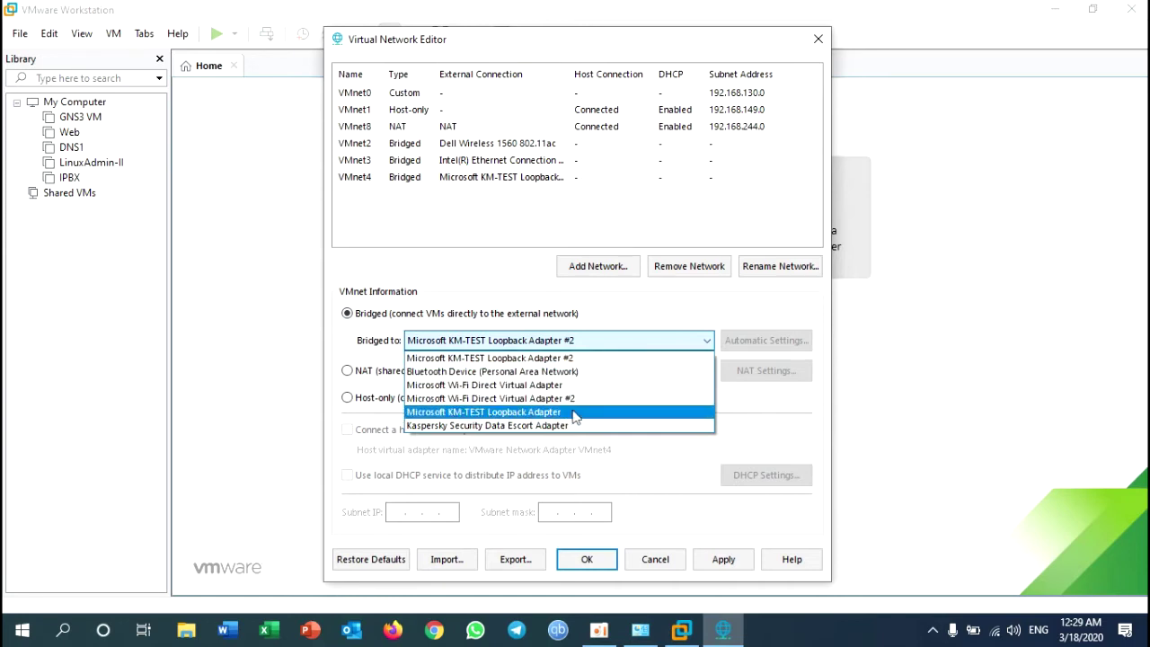
click(559, 414)
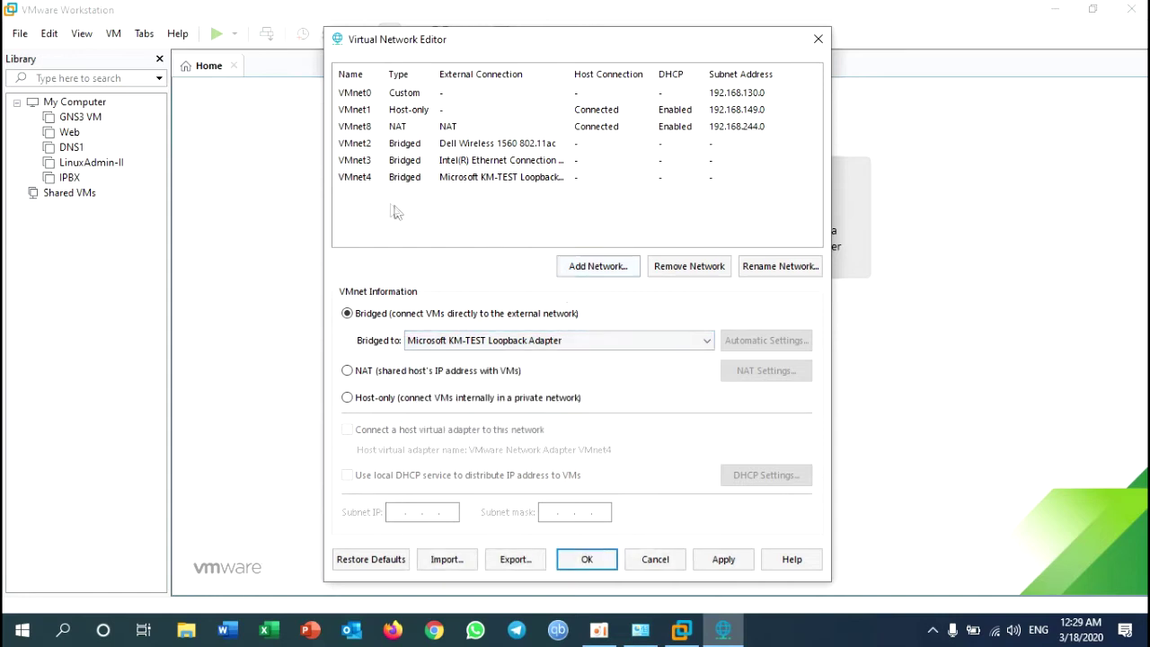
click(589, 266)
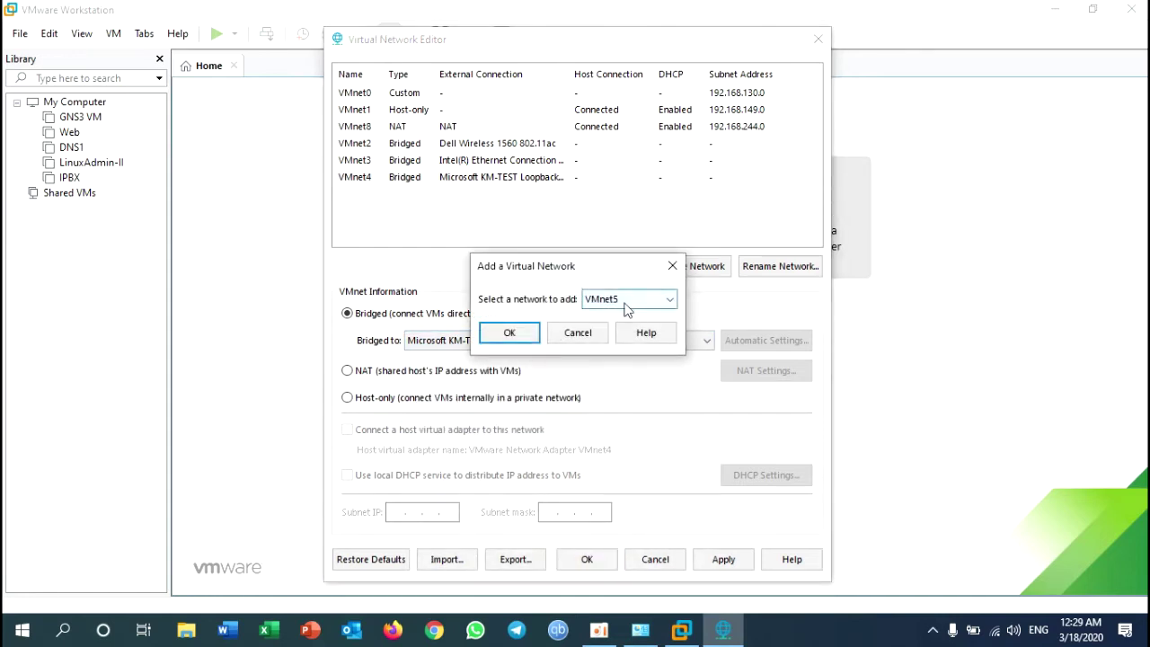
Step: Add VMnet5 bridged to KM-TEST Loopback Adapter #2 and save the network editor changes
click(518, 338)
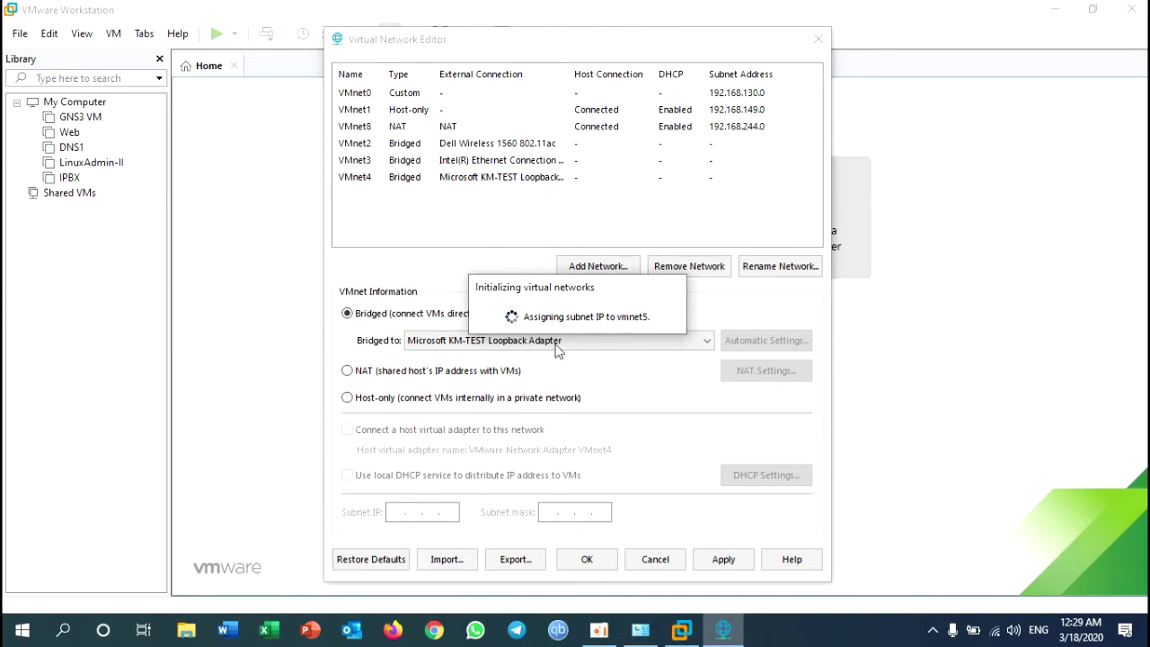
click(402, 315)
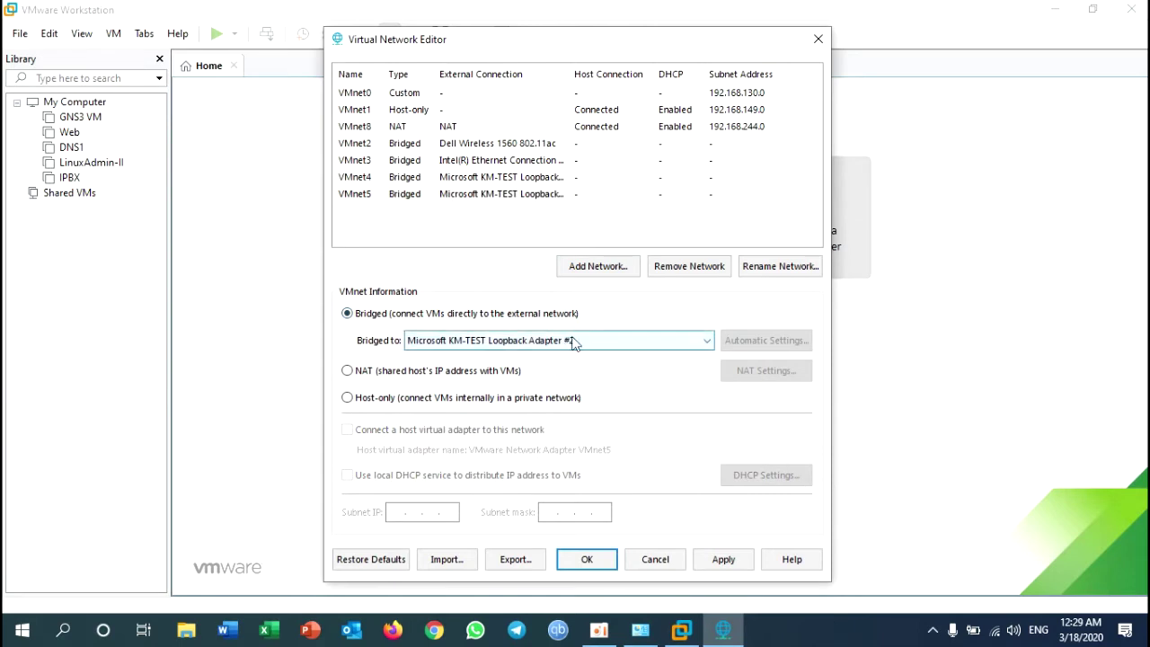
click(400, 145)
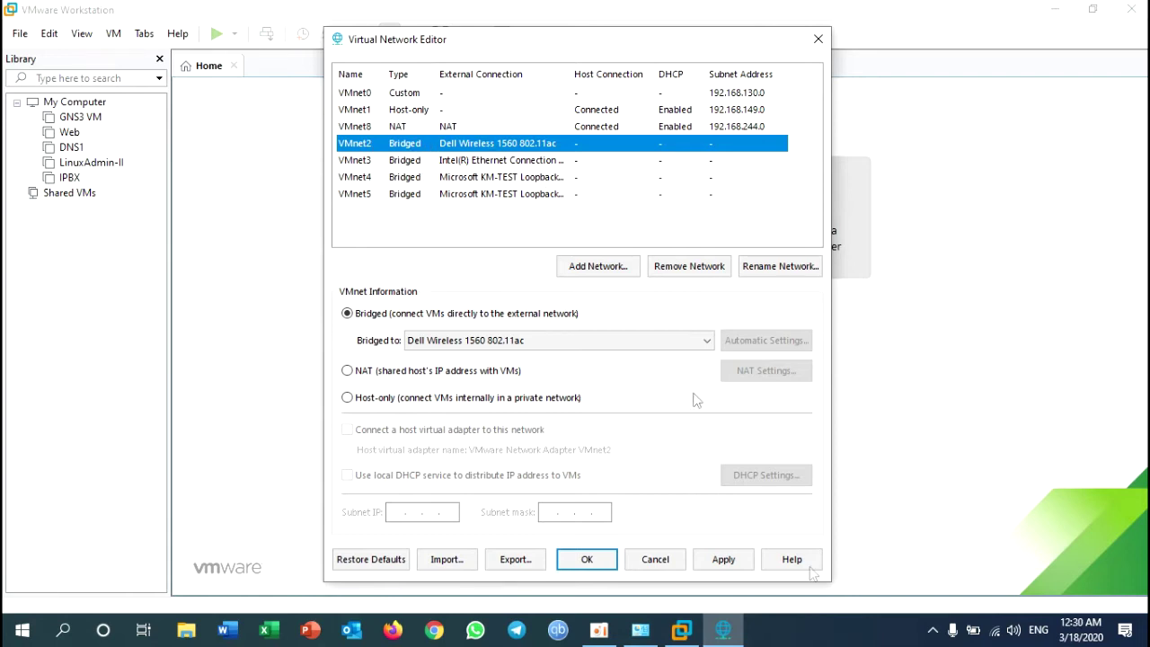
click(602, 561)
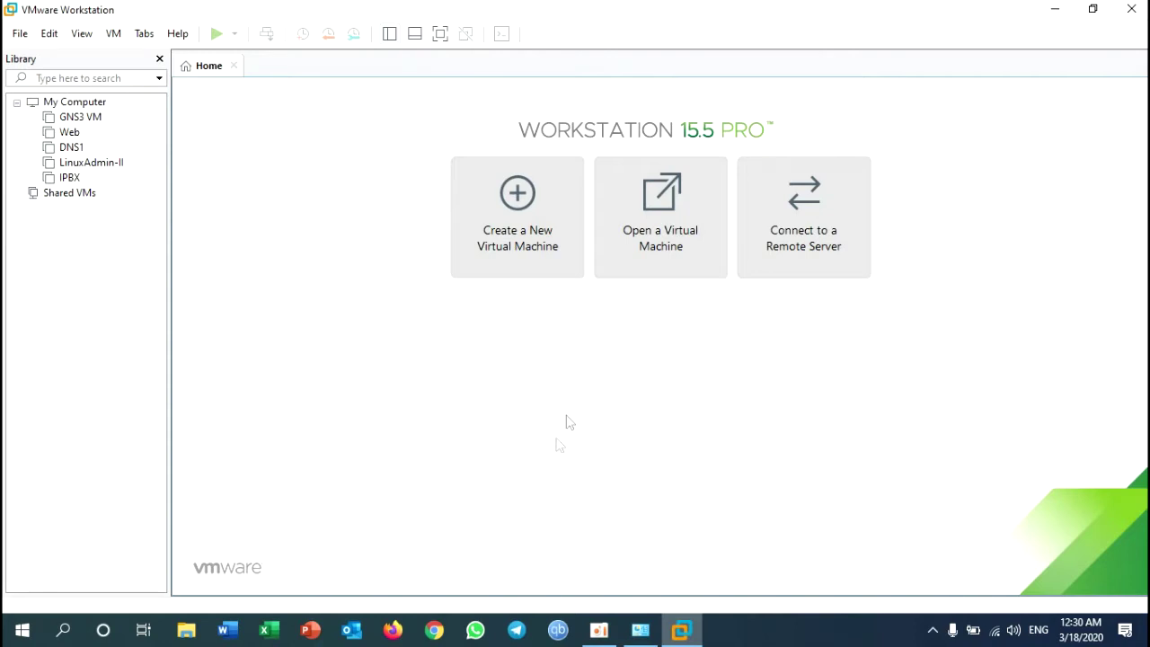
Step: Start a typical new virtual machine using the Windows Server 2012 R2 ISO as installer image
click(512, 241)
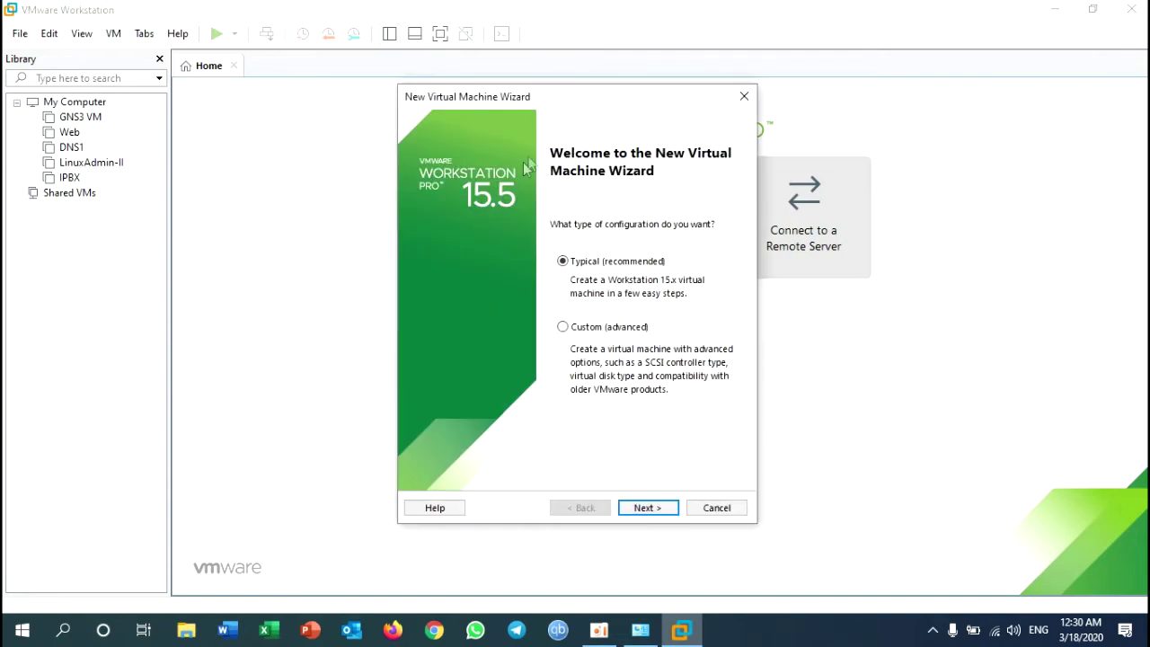
click(647, 510)
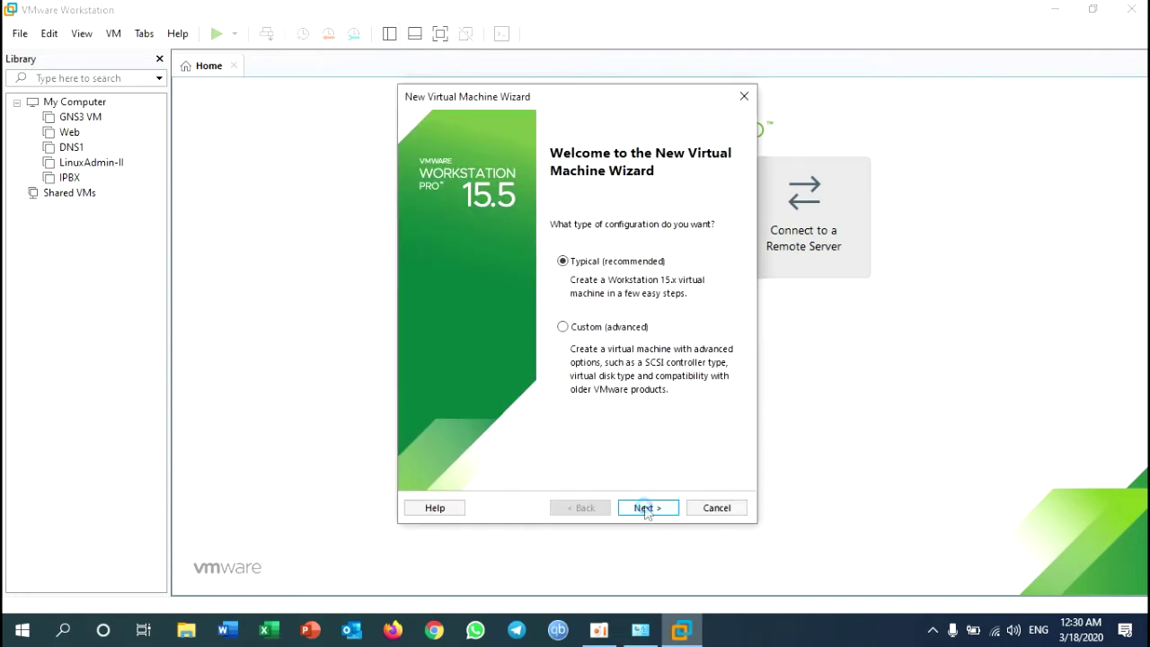
click(705, 336)
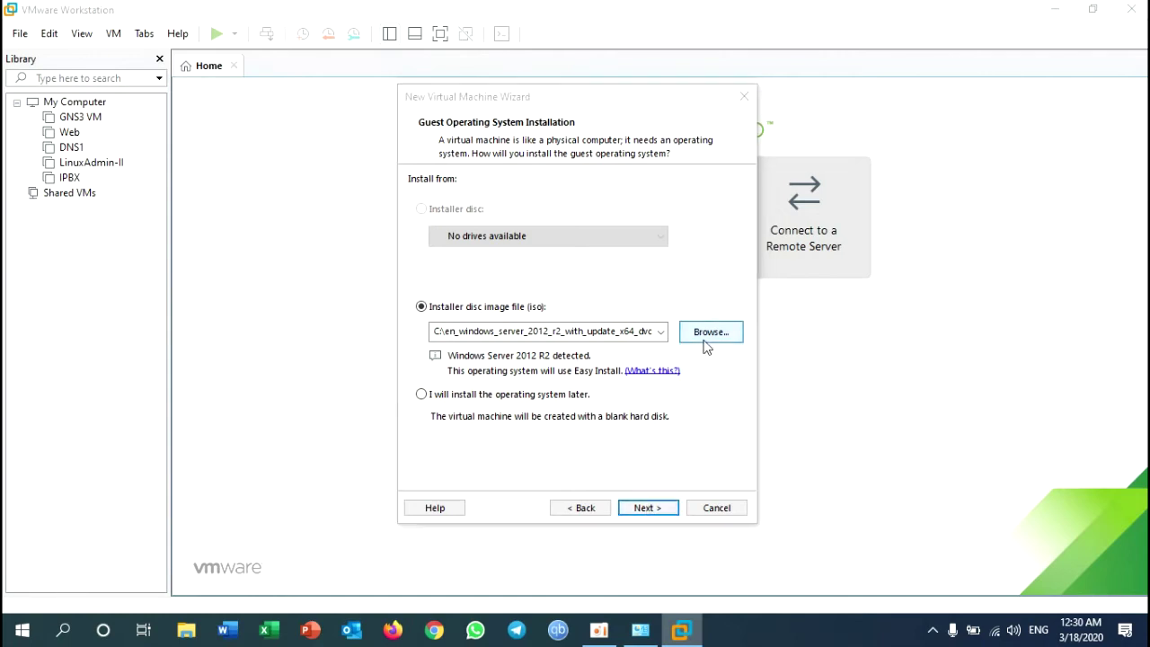
click(650, 425)
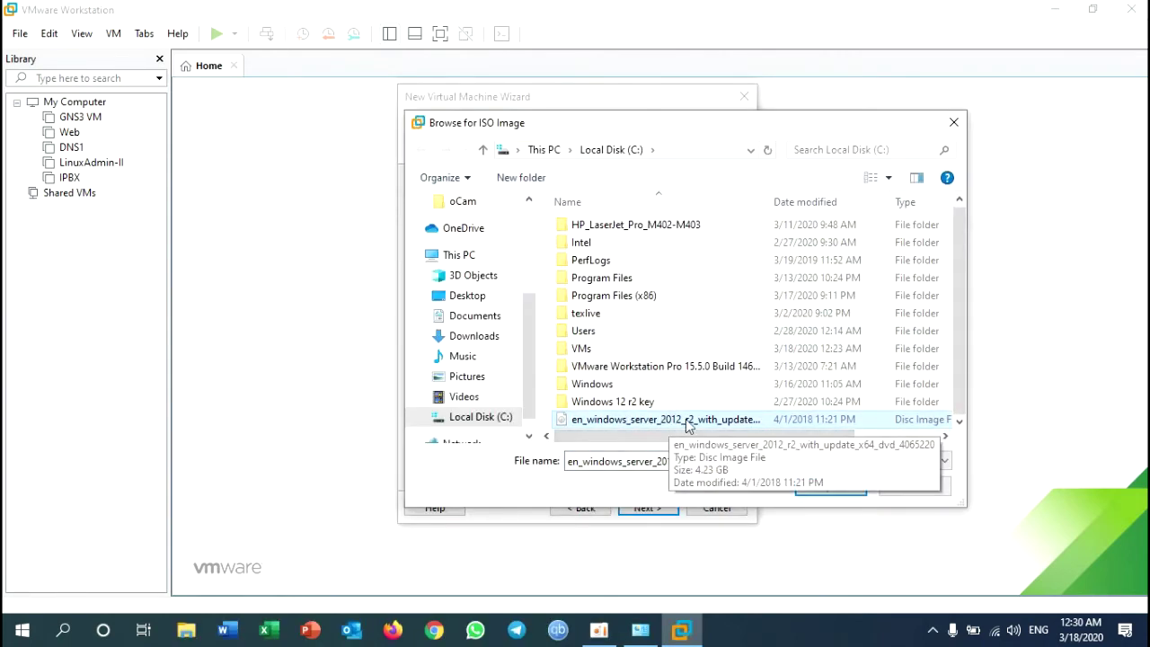
click(822, 487)
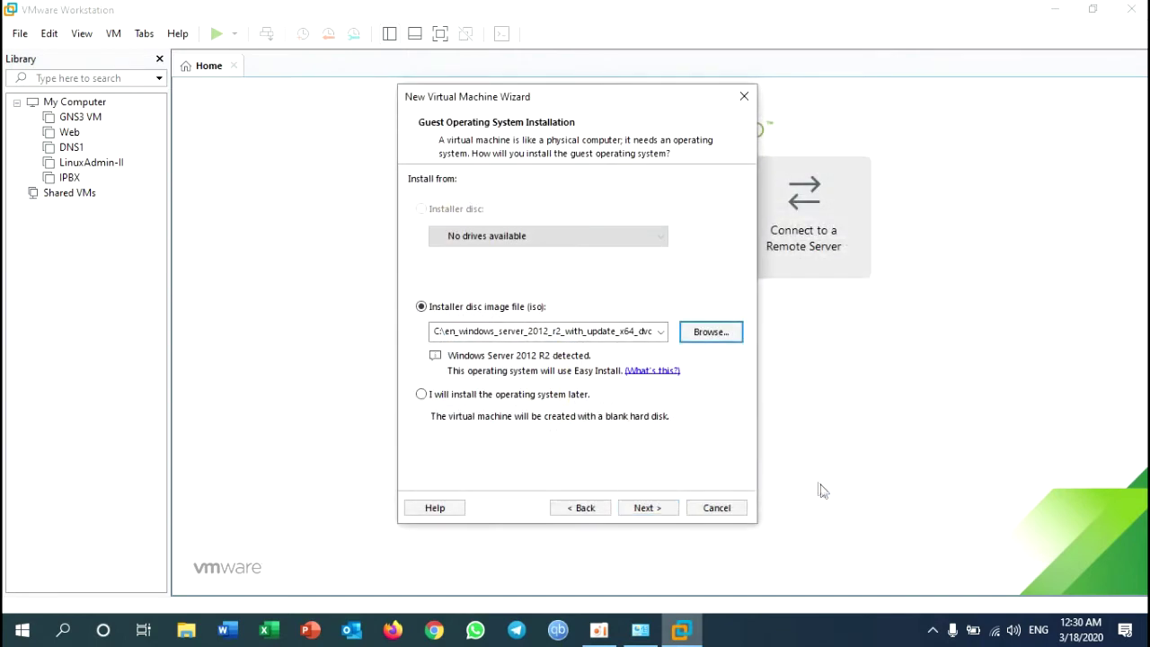
click(649, 509)
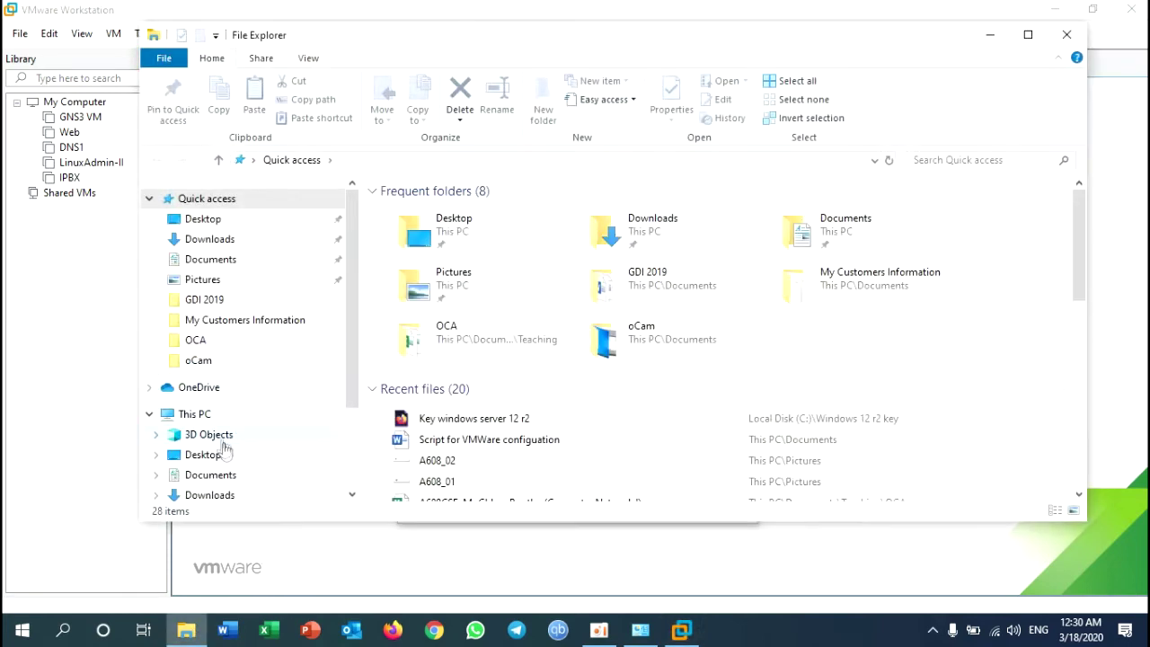
Step: Open the 'Key windows server 12 r2' HTML file in the C:\Windows 12 r2 key folder
click(200, 413)
double_click(472, 394)
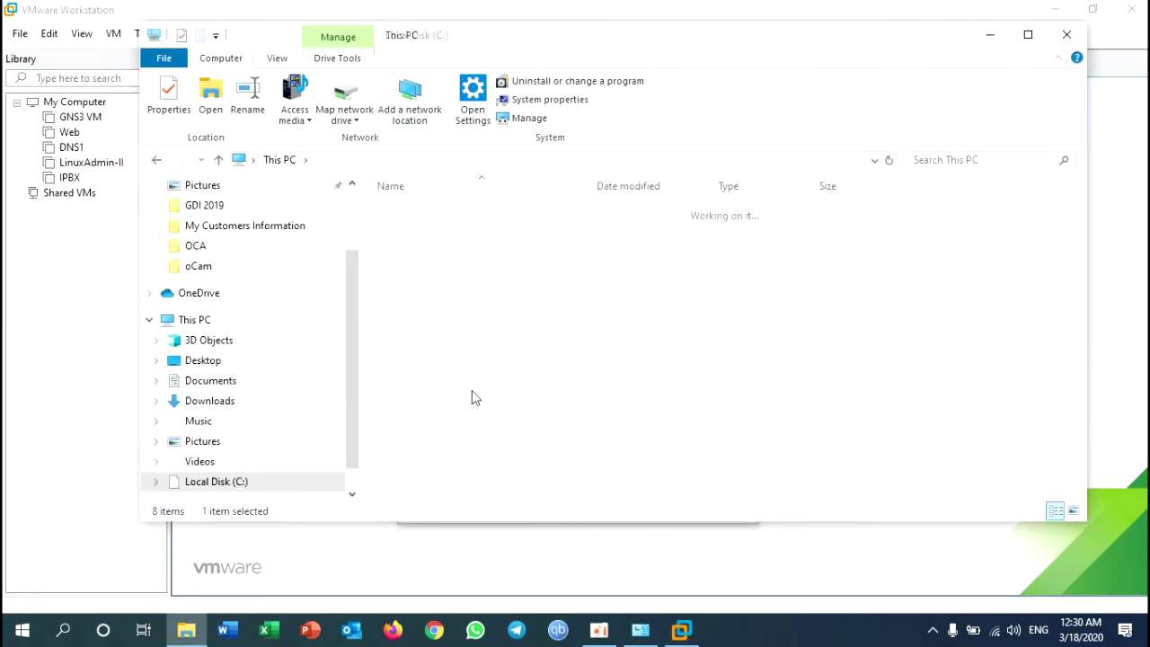
double_click(426, 389)
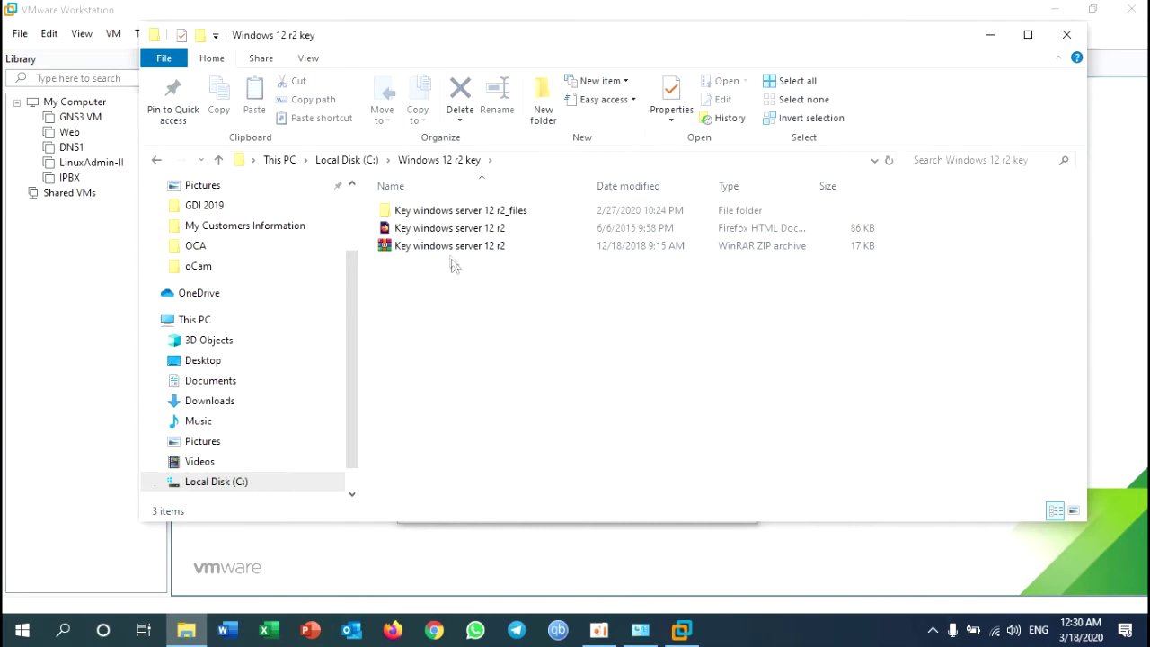
click(450, 231)
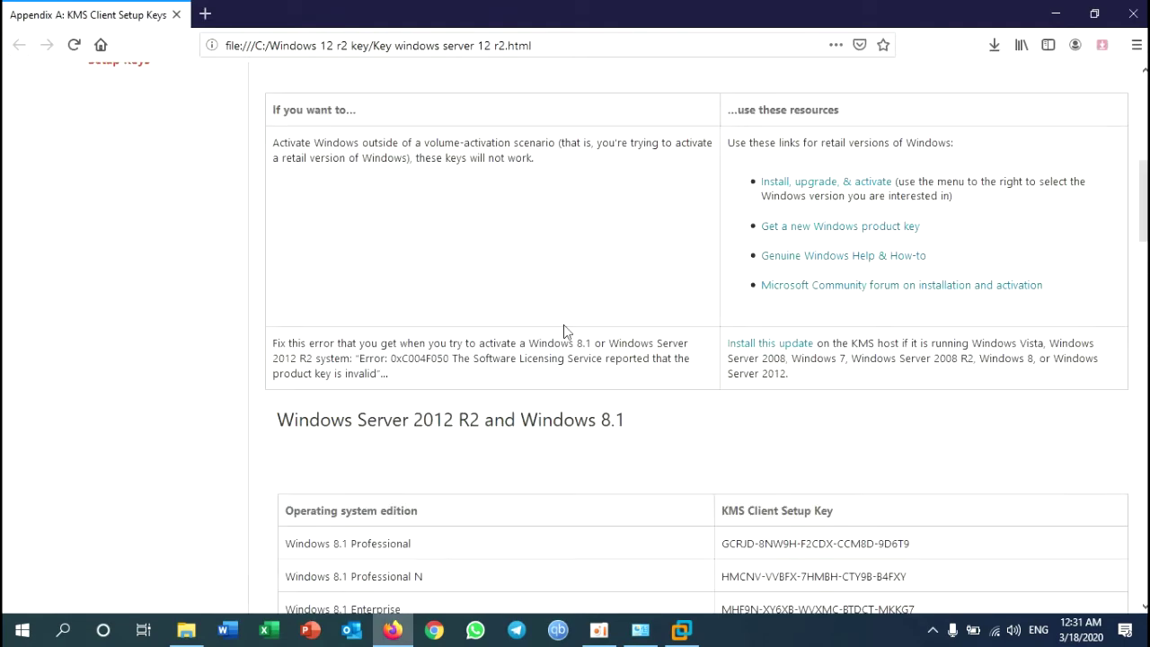
Step: Copy the Windows Server 2012 R2 Server Standard KMS setup key, then return to VMware
scroll(563, 325, down, 5)
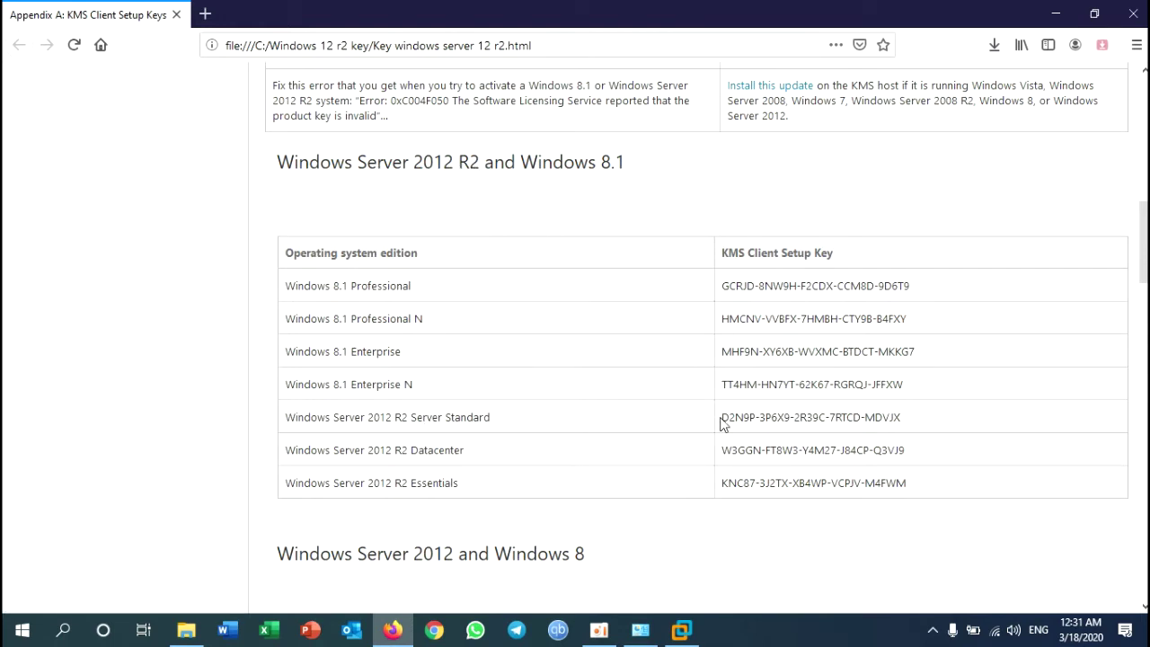
drag(723, 417, 900, 434)
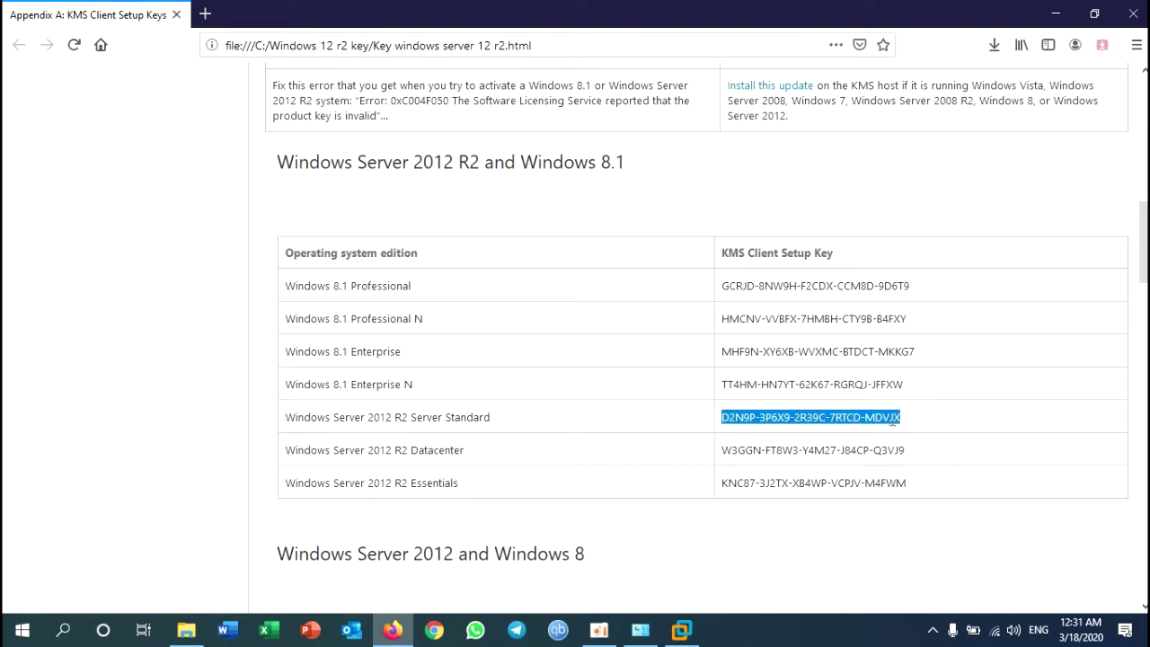
right_click(893, 423)
click(926, 433)
click(680, 632)
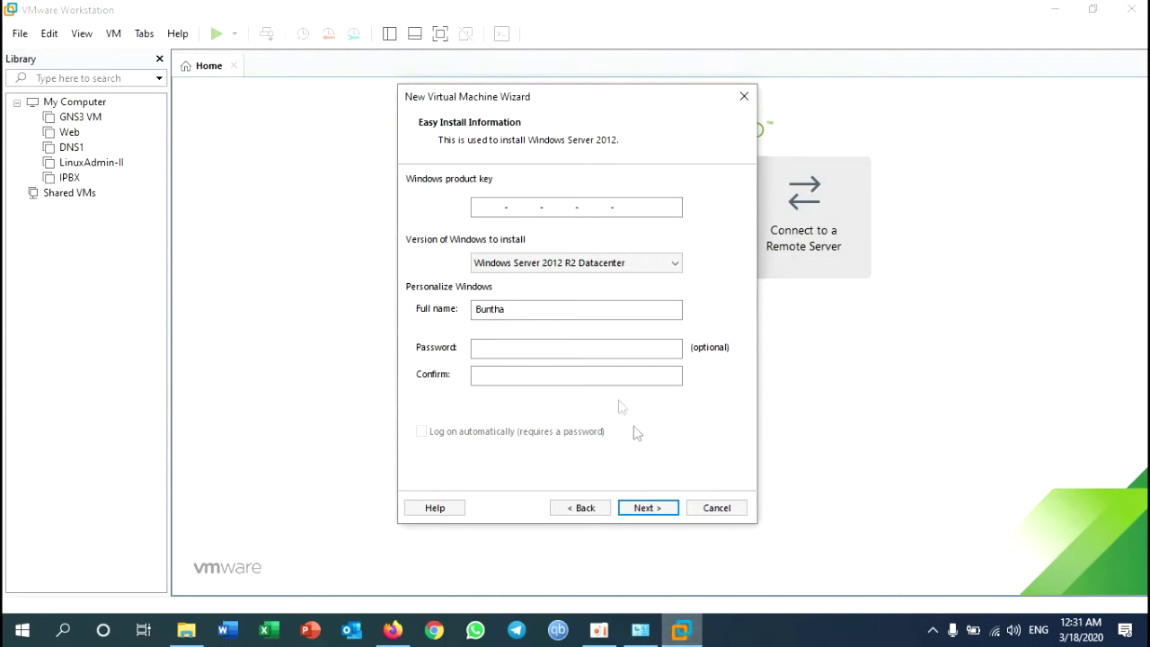
Step: Paste the copied product key and choose Windows Server 2012 R2 Standard as the version
right_click(487, 206)
click(562, 275)
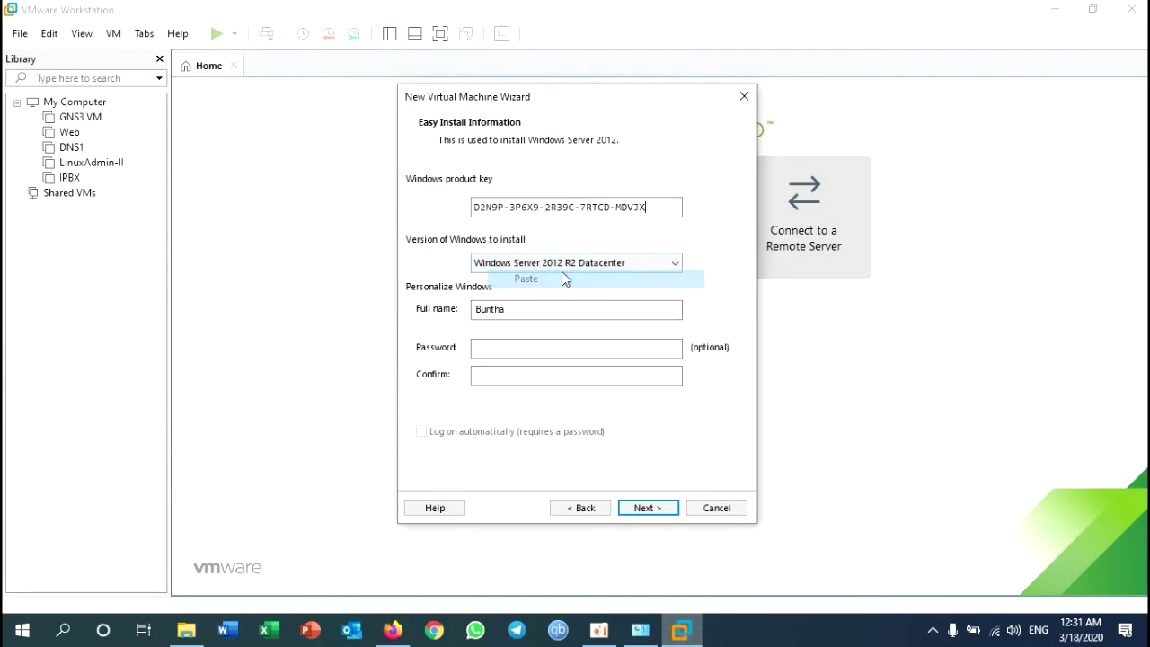
click(620, 263)
click(605, 309)
Step: Enter and confirm the administrator password, edit the full name, and continue to VM naming
click(519, 350)
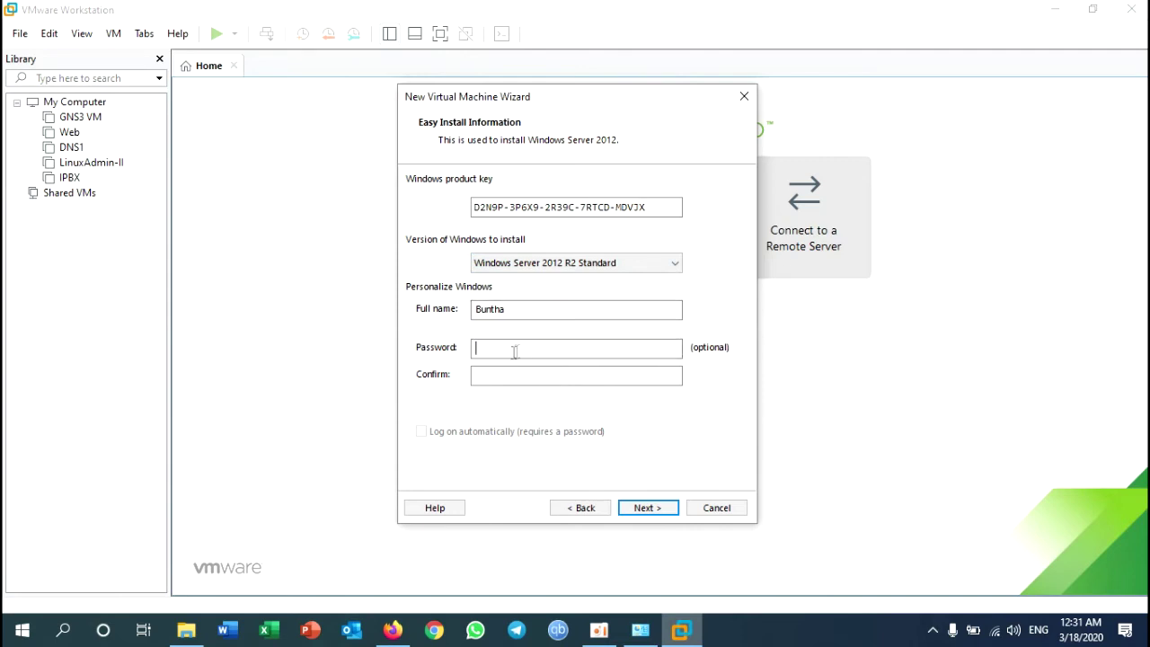
text(12)
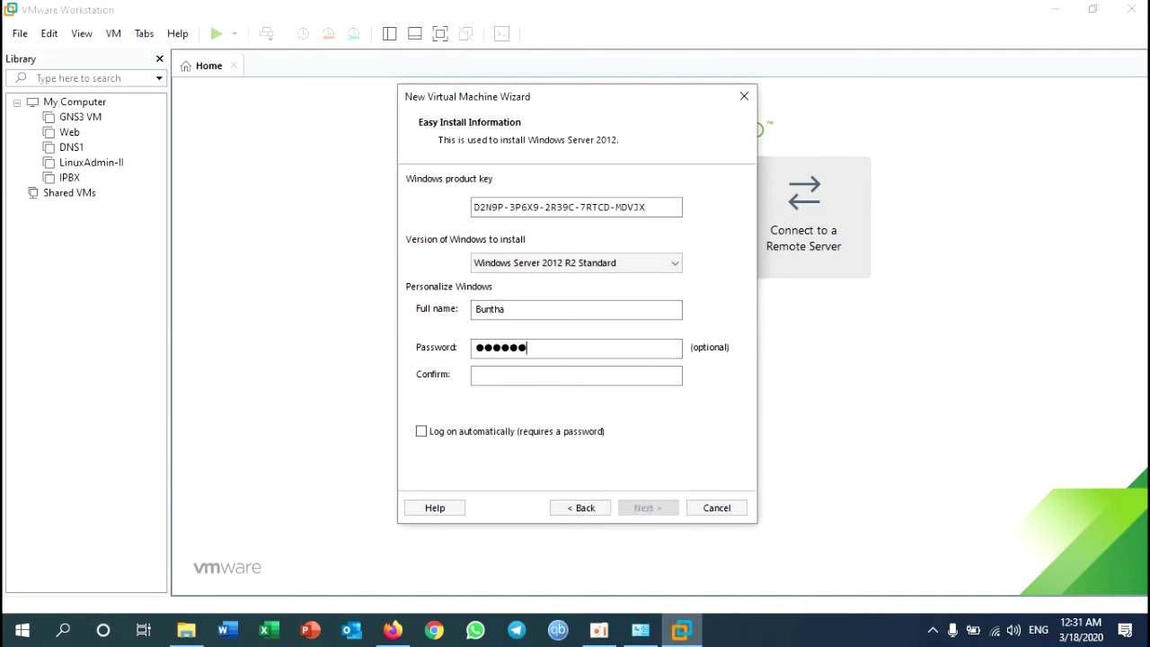
text(8)
click(493, 378)
text(8)
click(521, 310)
click(570, 378)
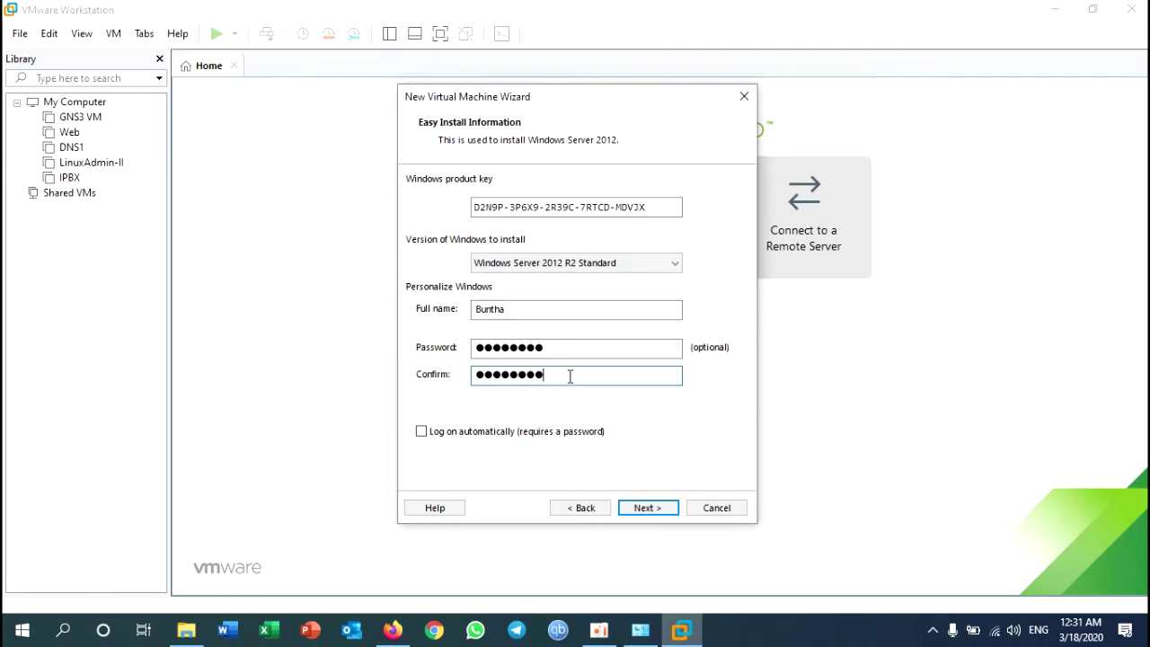
drag(540, 309, 442, 310)
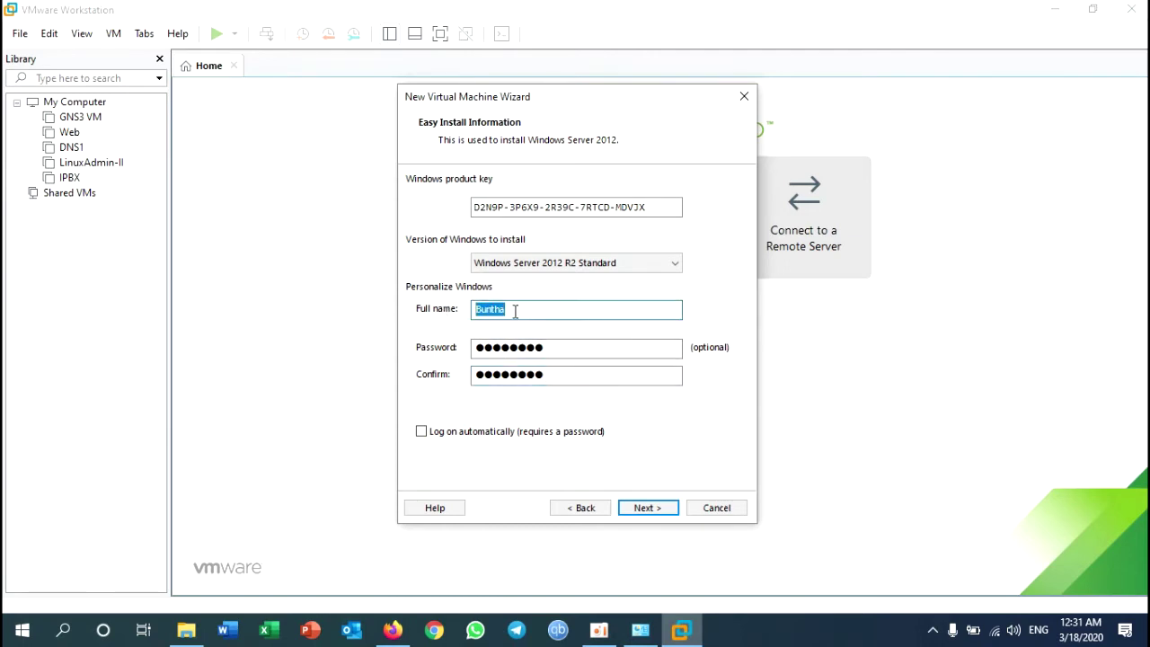
drag(560, 347, 481, 347)
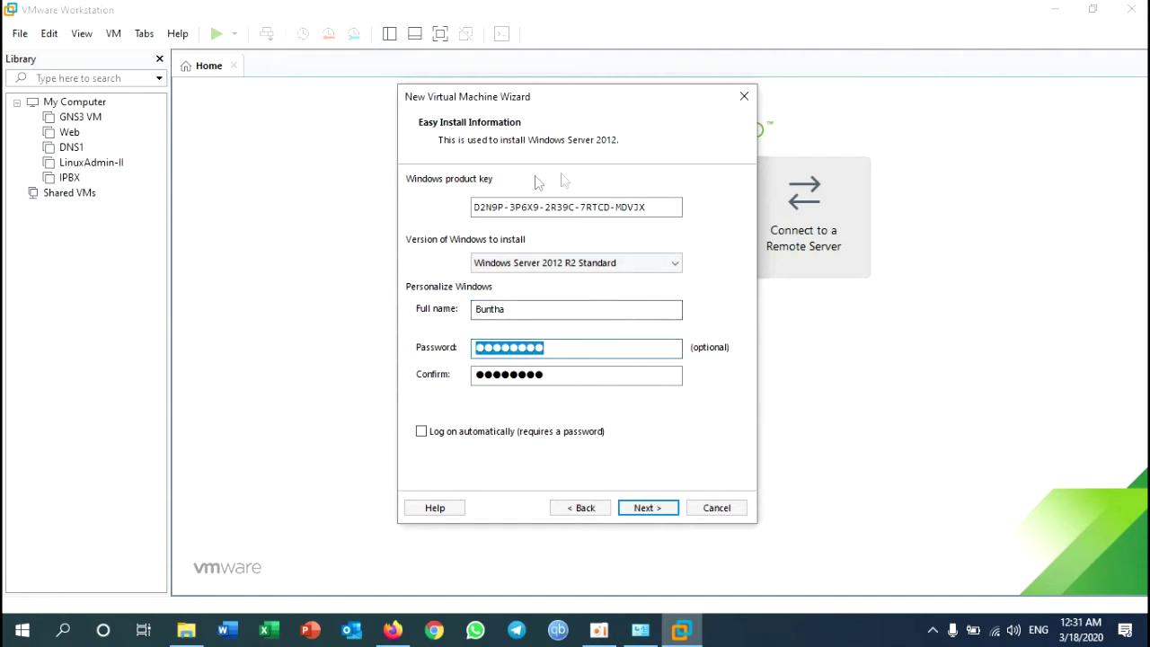
click(660, 508)
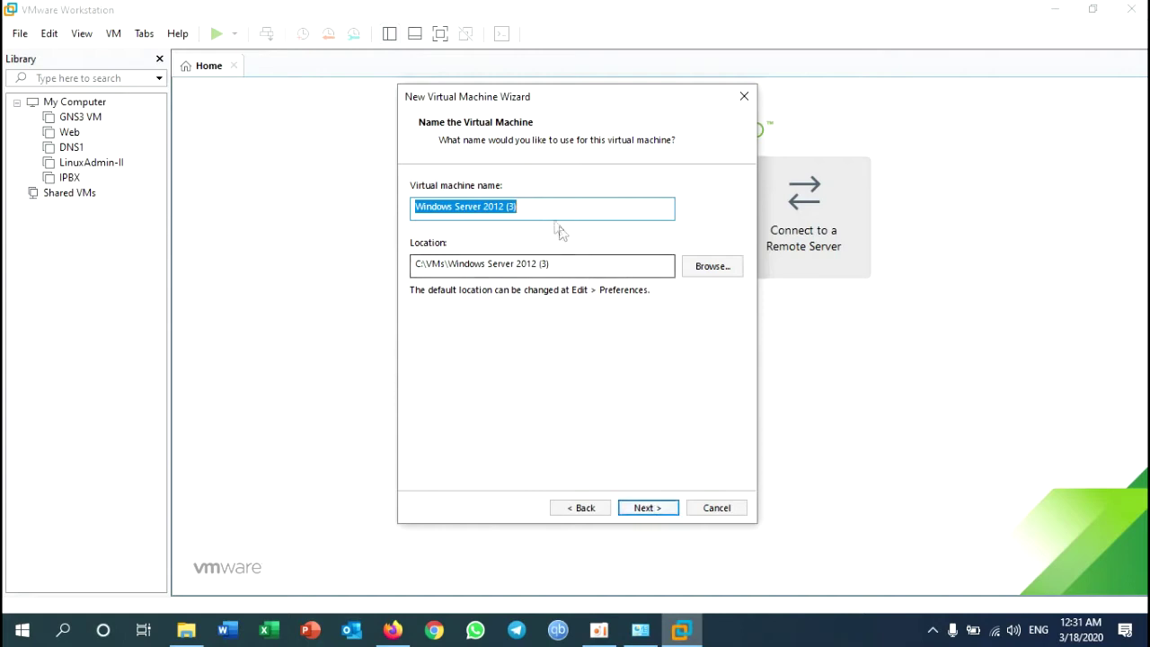
Step: Rename the virtual machine to 'Windows-Server'
drag(547, 213, 483, 221)
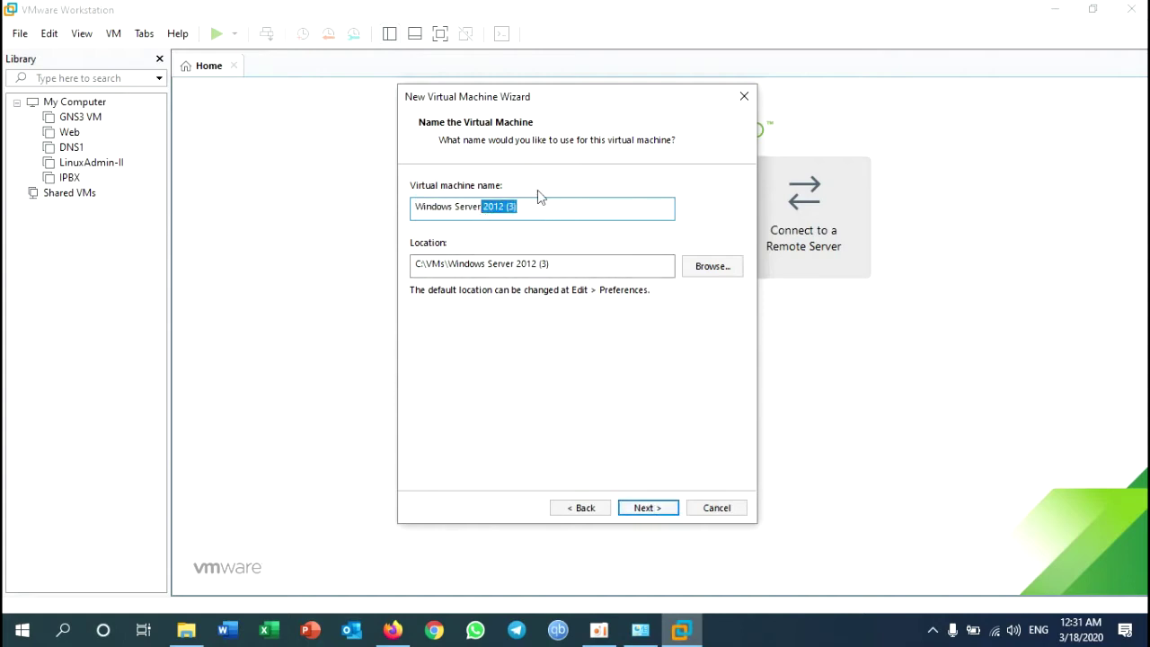
key(BackSpace)
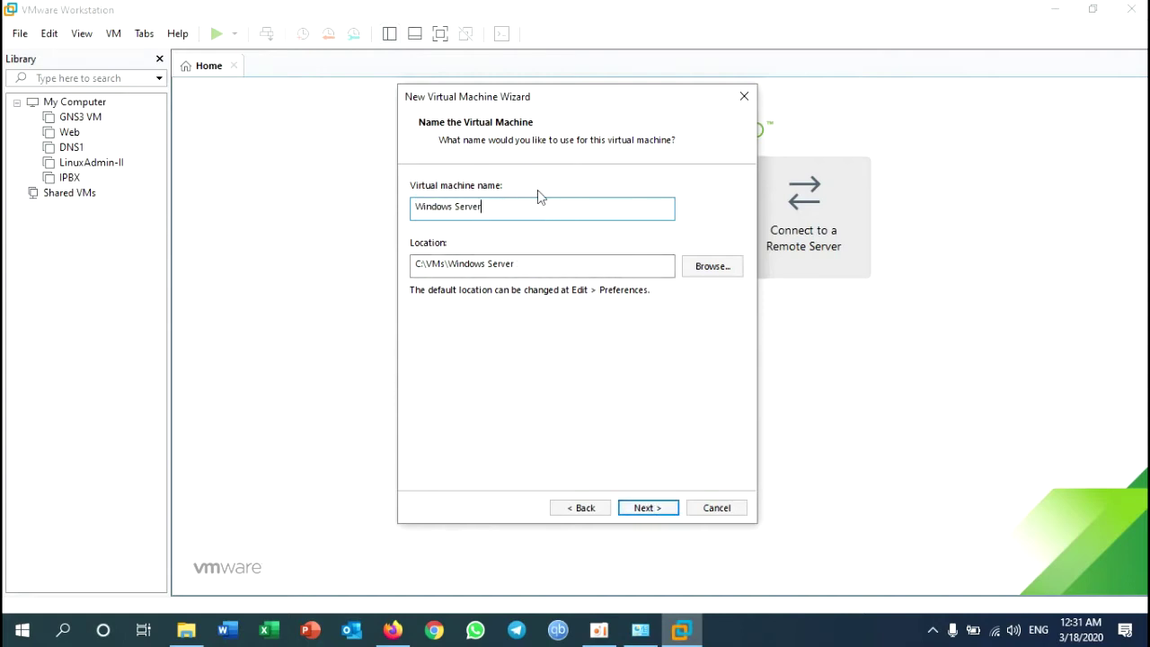
key(Left)
key(Left)
key(Left)
key(Left)
key(Left)
key(Left)
key(BackSpace)
text(-)
Step: Keep the 60.0 GB split virtual disk and reach the summary page
click(647, 508)
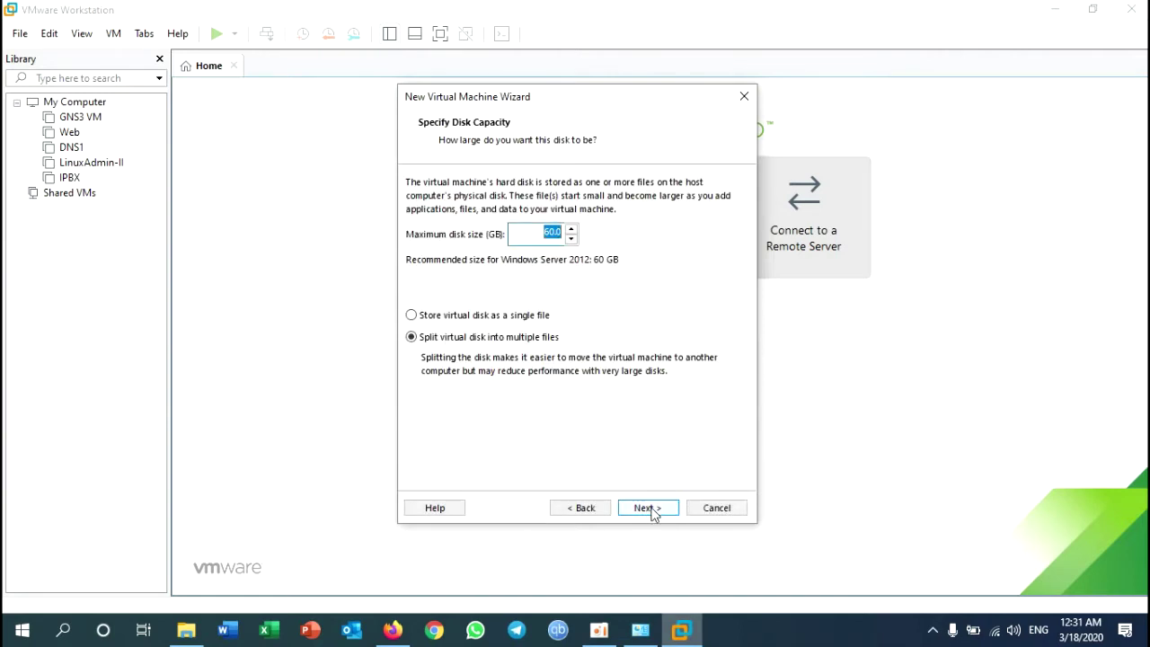
click(540, 234)
click(653, 513)
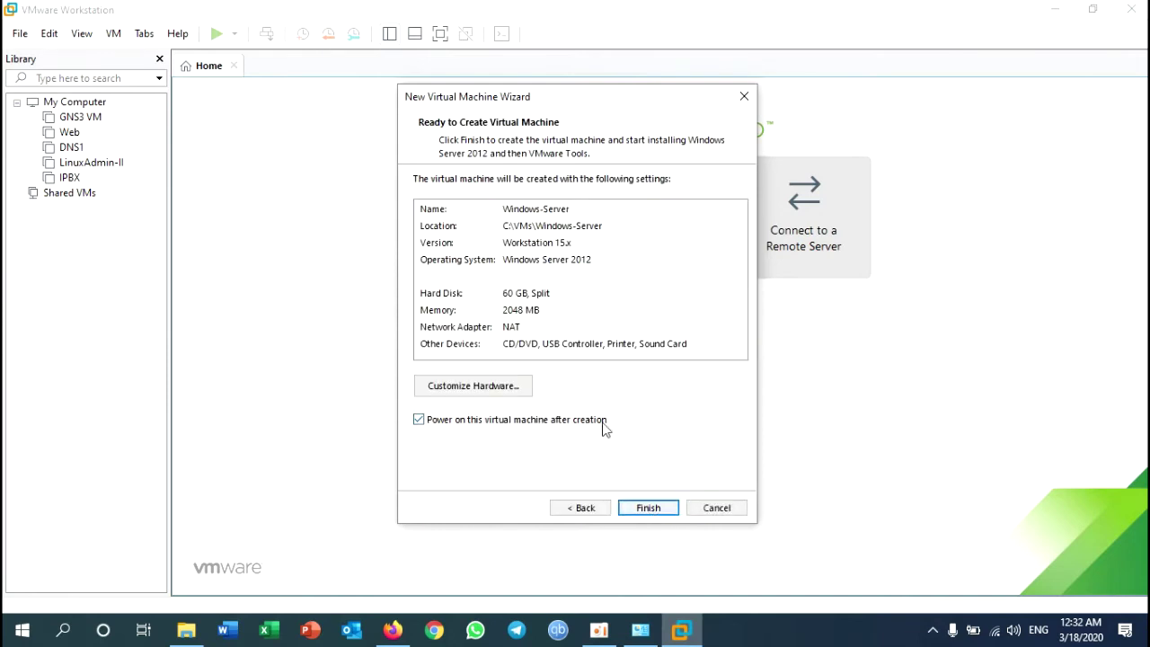
click(452, 328)
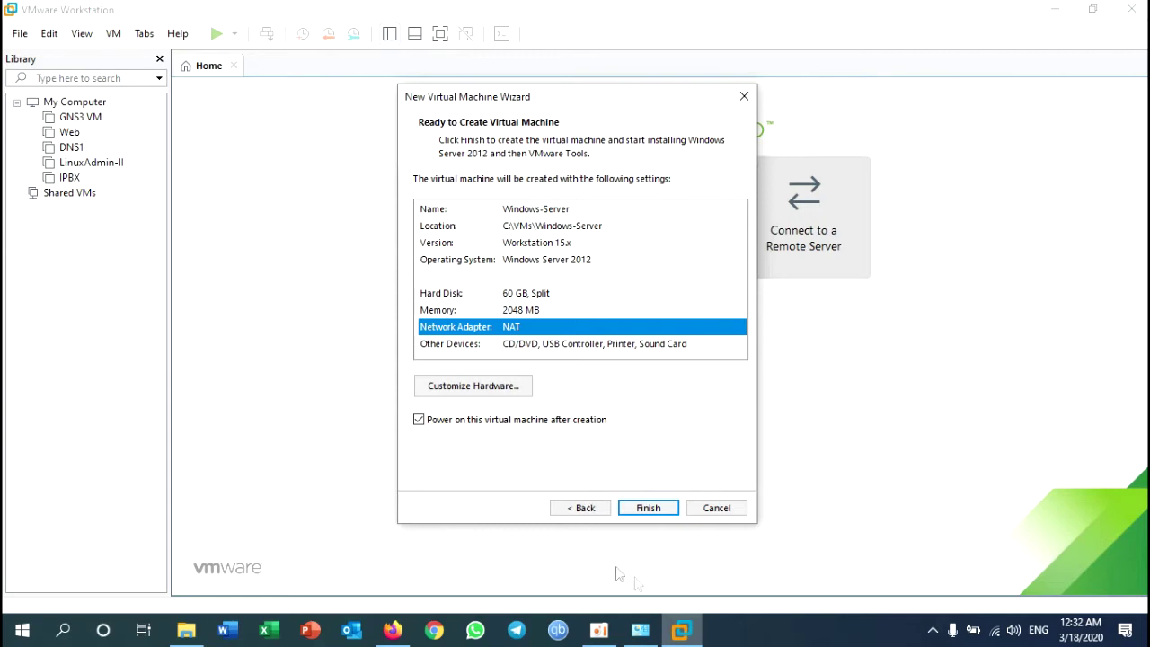
click(641, 630)
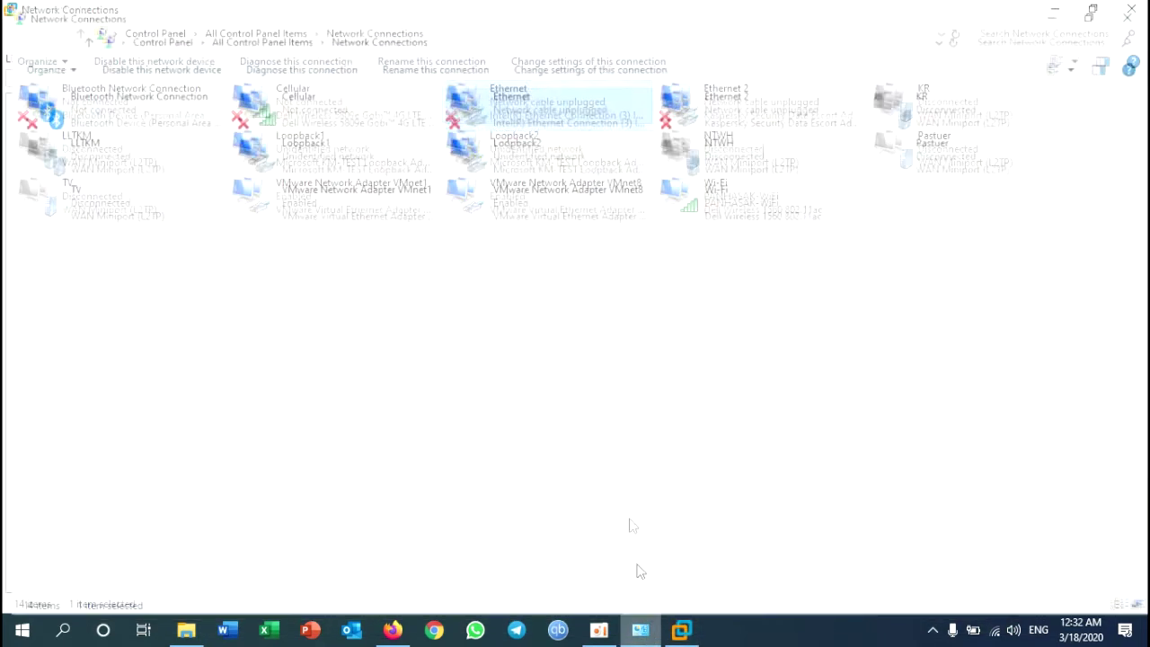
click(526, 206)
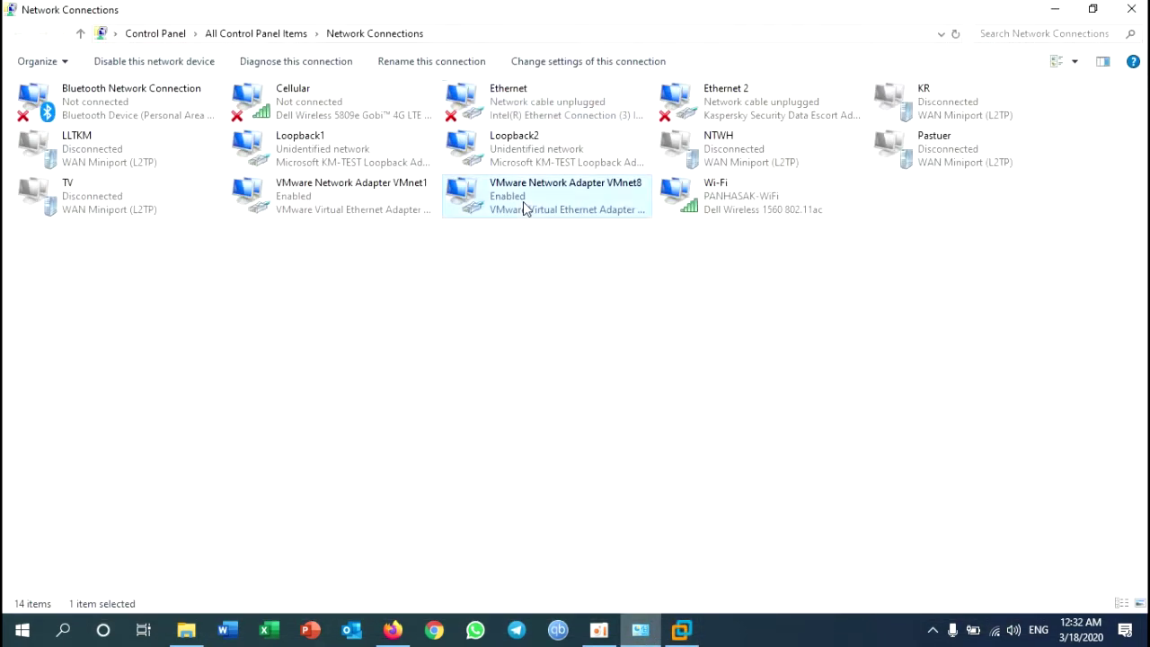
click(332, 200)
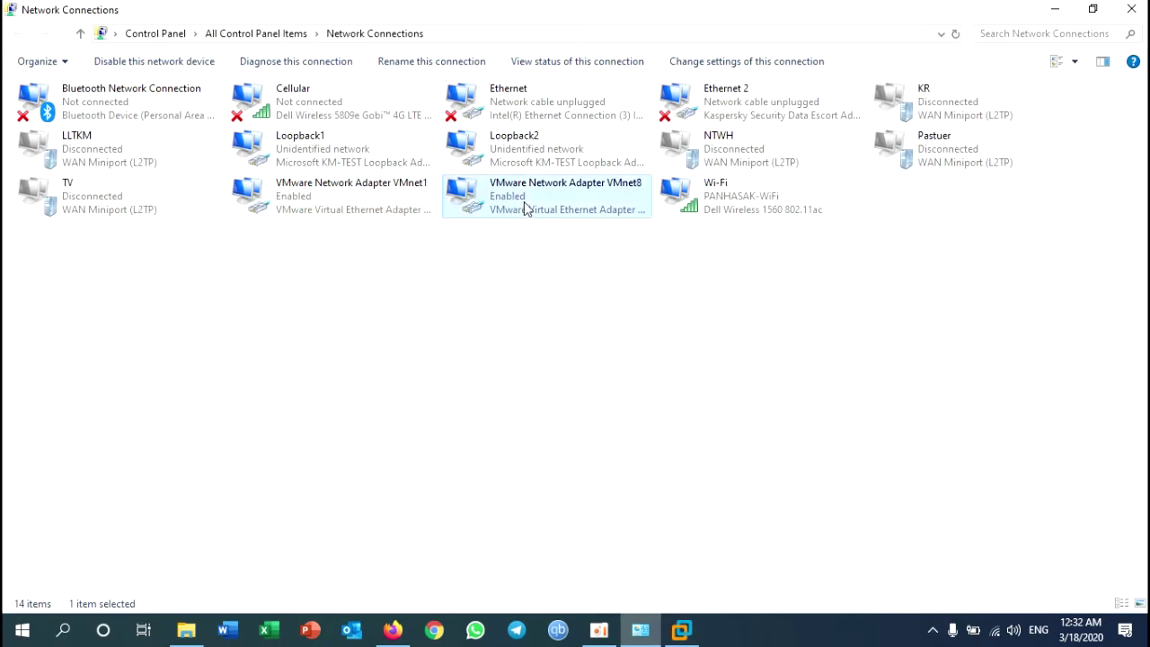
click(470, 217)
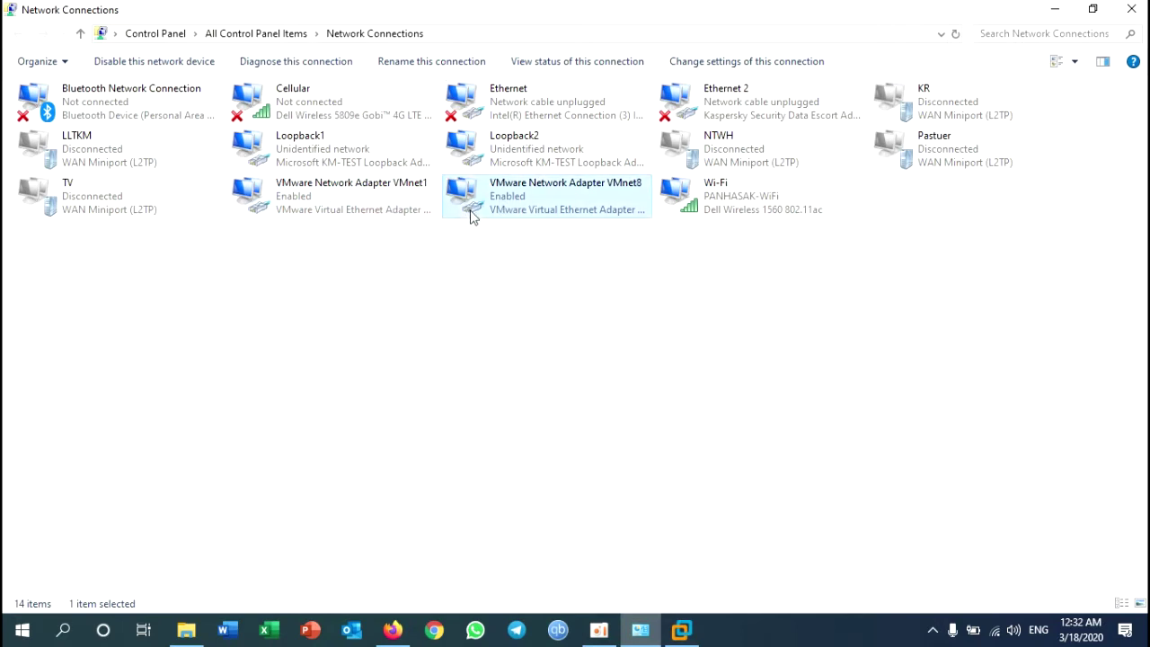
click(371, 164)
click(489, 158)
click(520, 103)
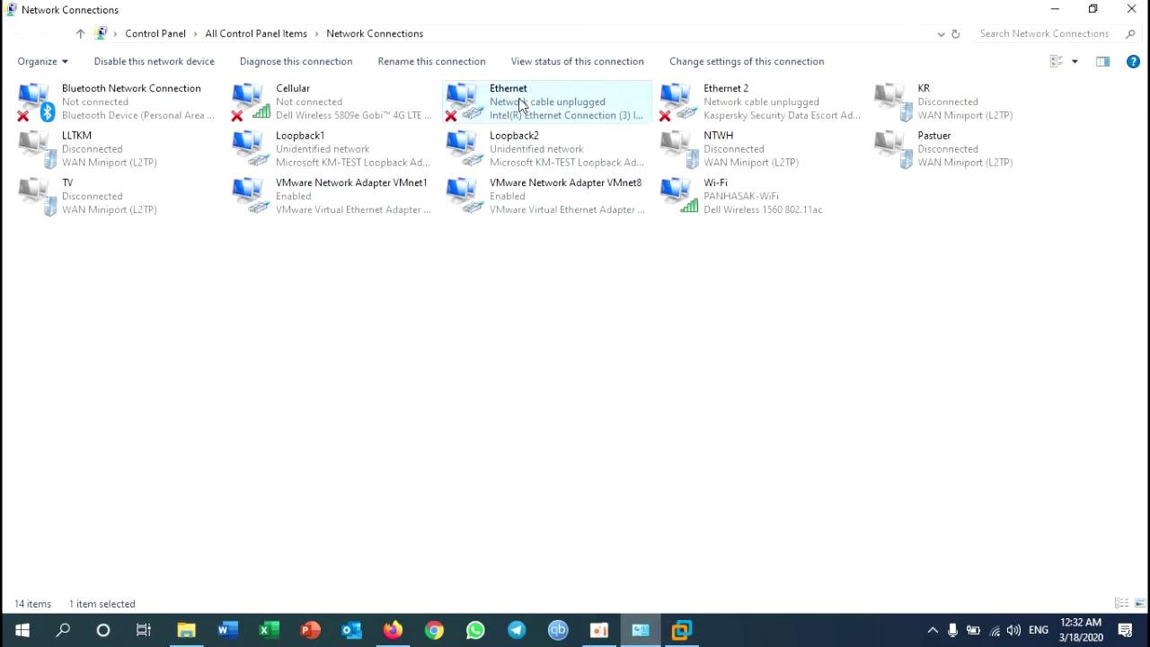
click(710, 199)
click(694, 640)
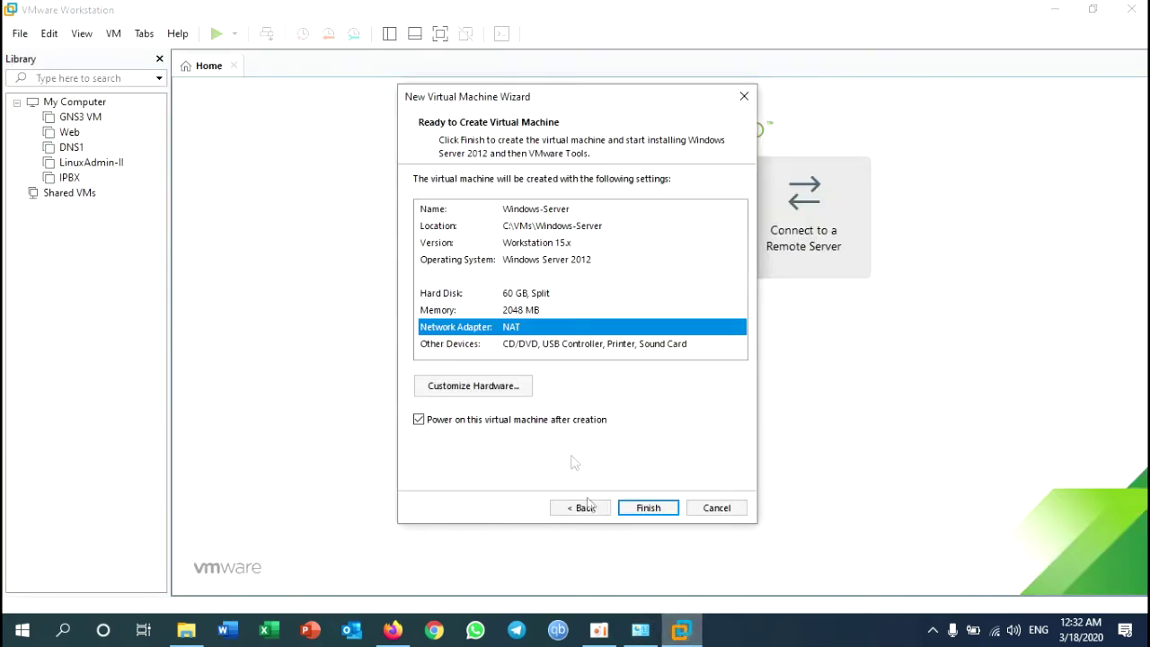
Step: Set the network adapter to Custom: VMnet2 under Customize Hardware, then finish creating the VM
click(499, 393)
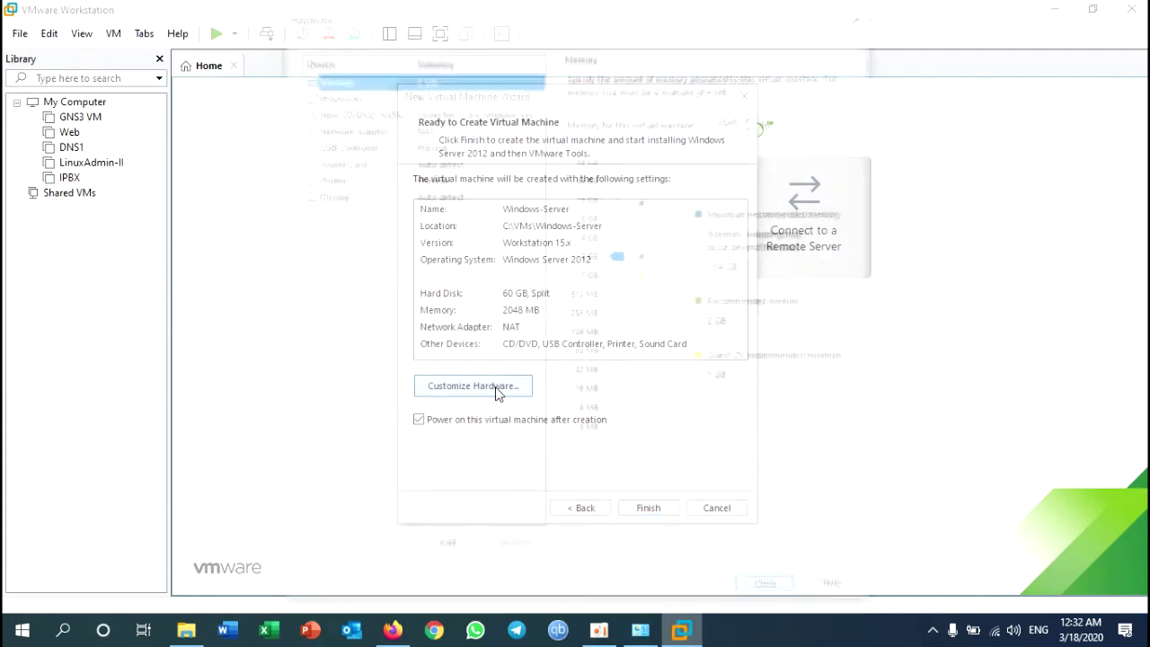
click(384, 130)
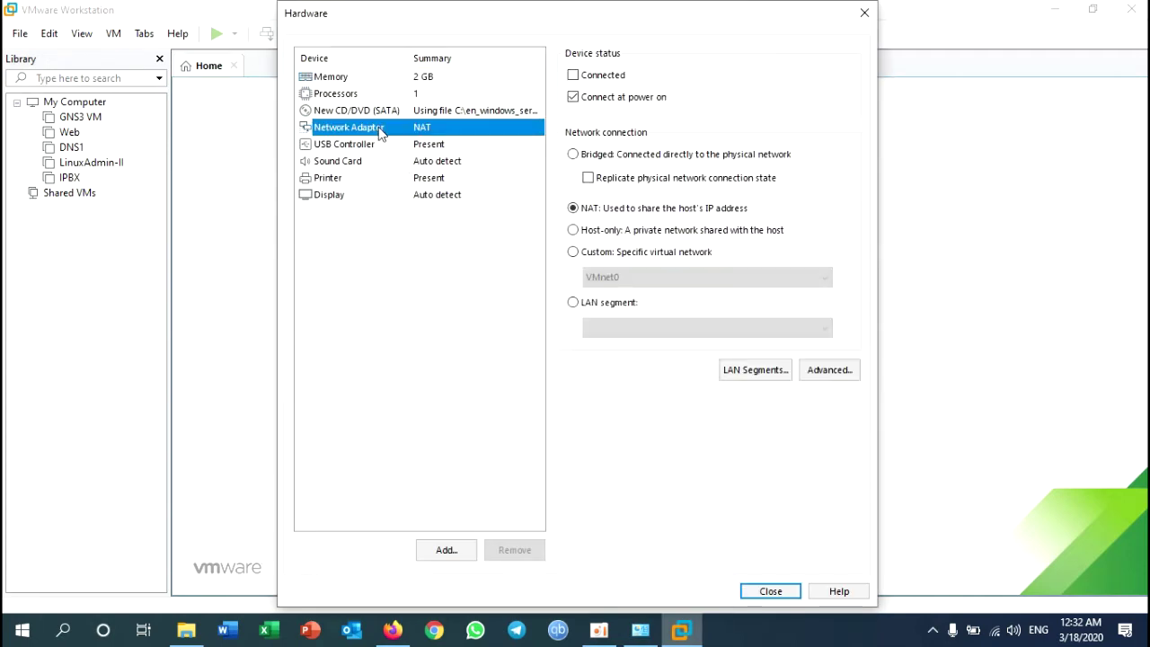
click(575, 254)
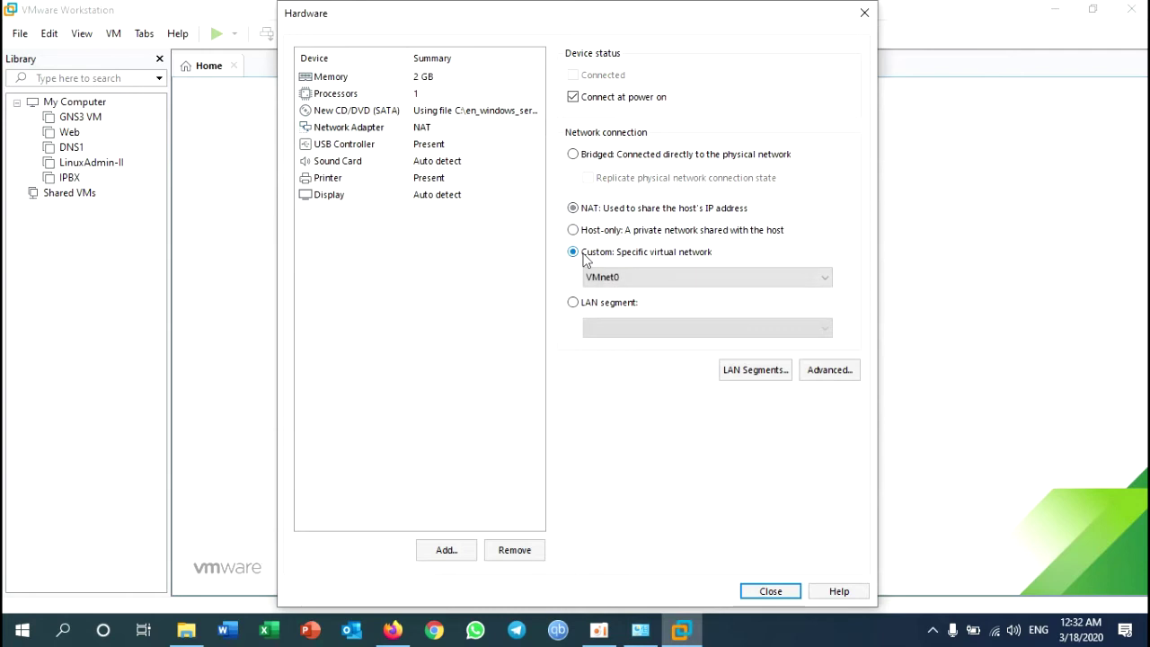
click(629, 279)
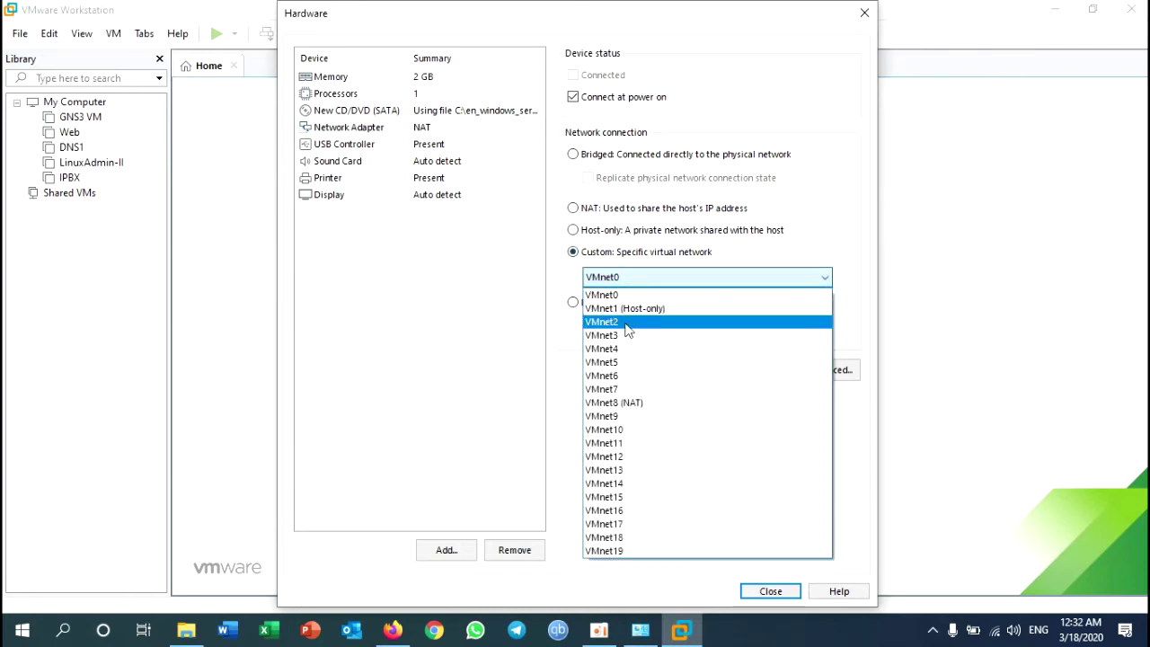
click(624, 322)
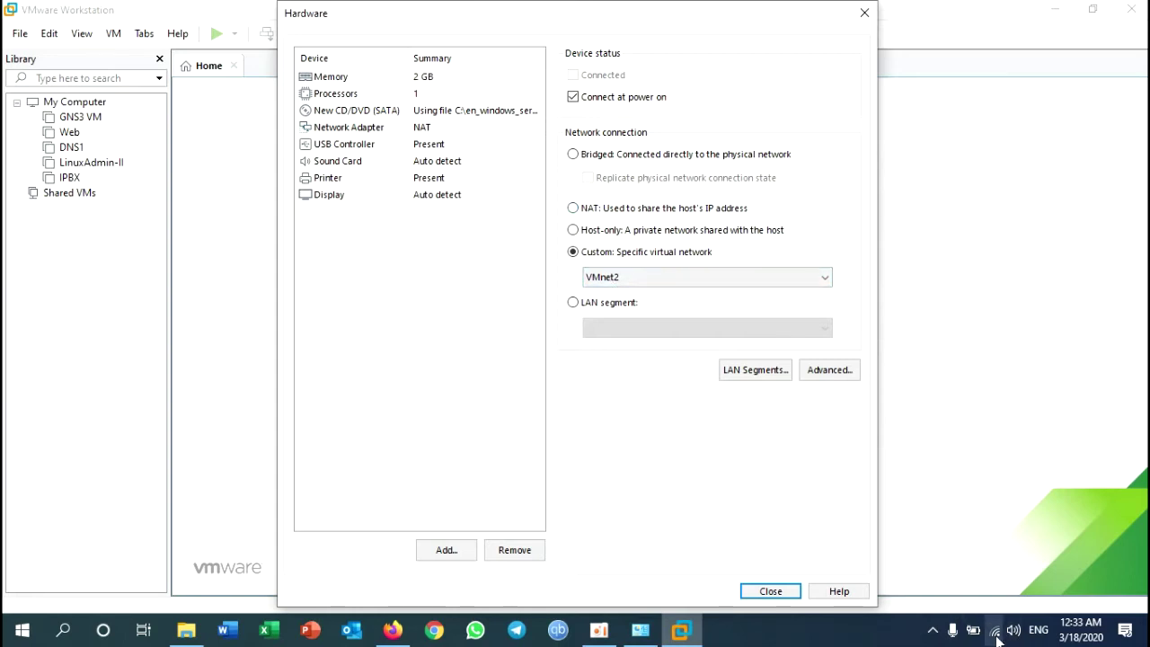
click(766, 595)
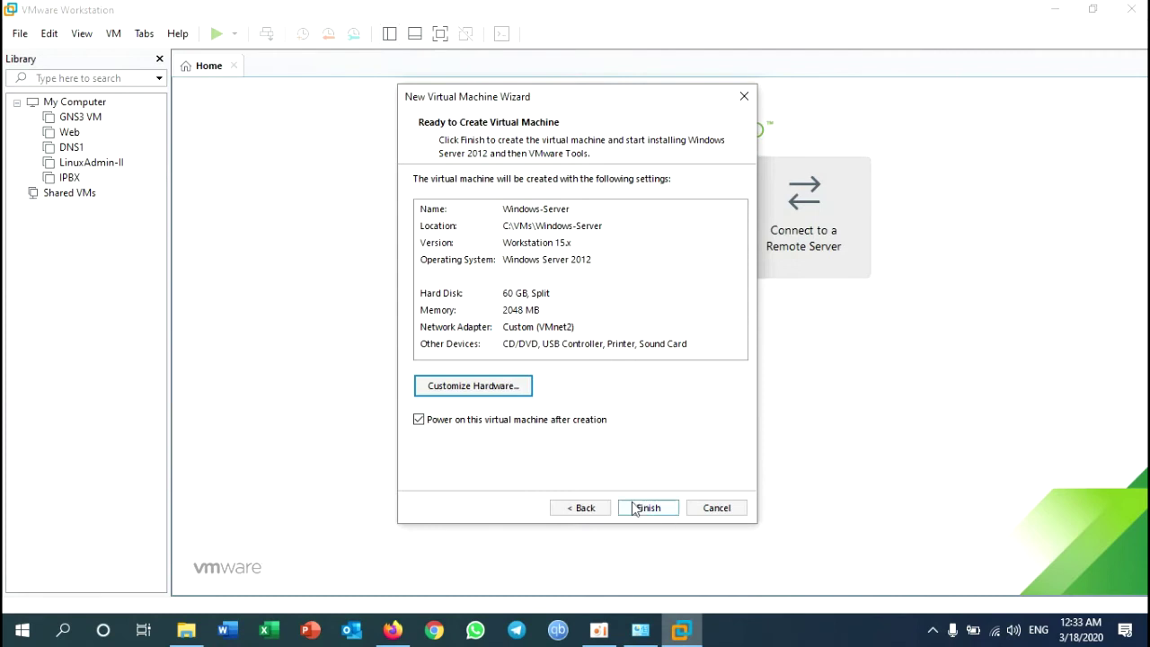
click(648, 509)
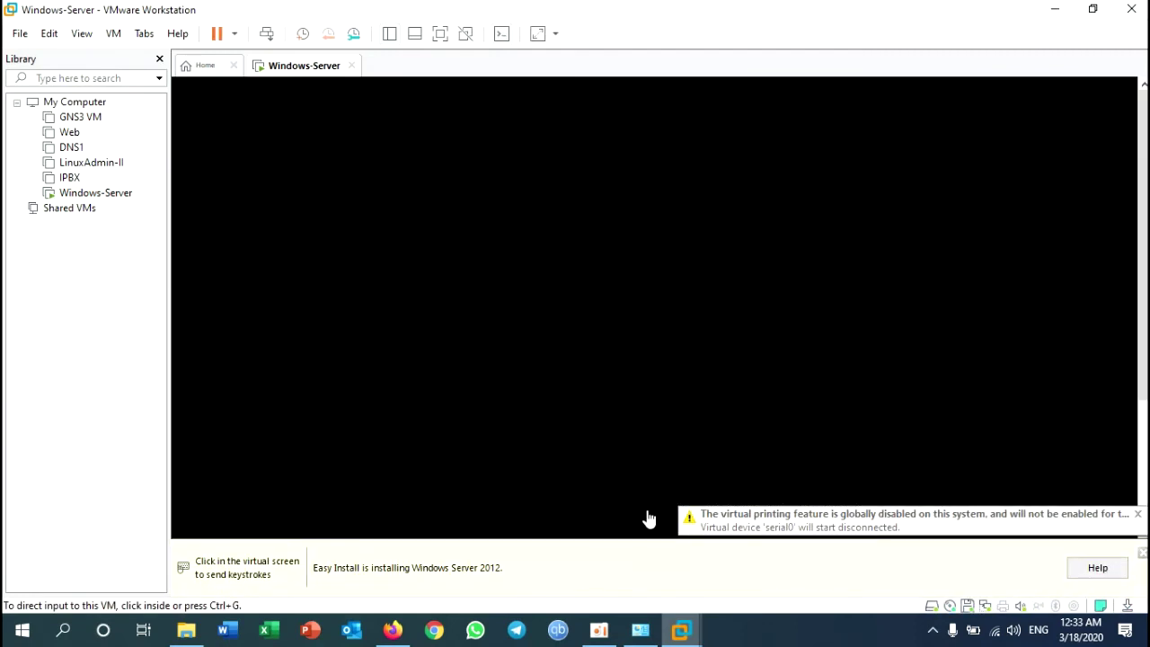
Step: Dismiss the virtual printing warning and direct input into the VM as Easy Install starts
click(1138, 515)
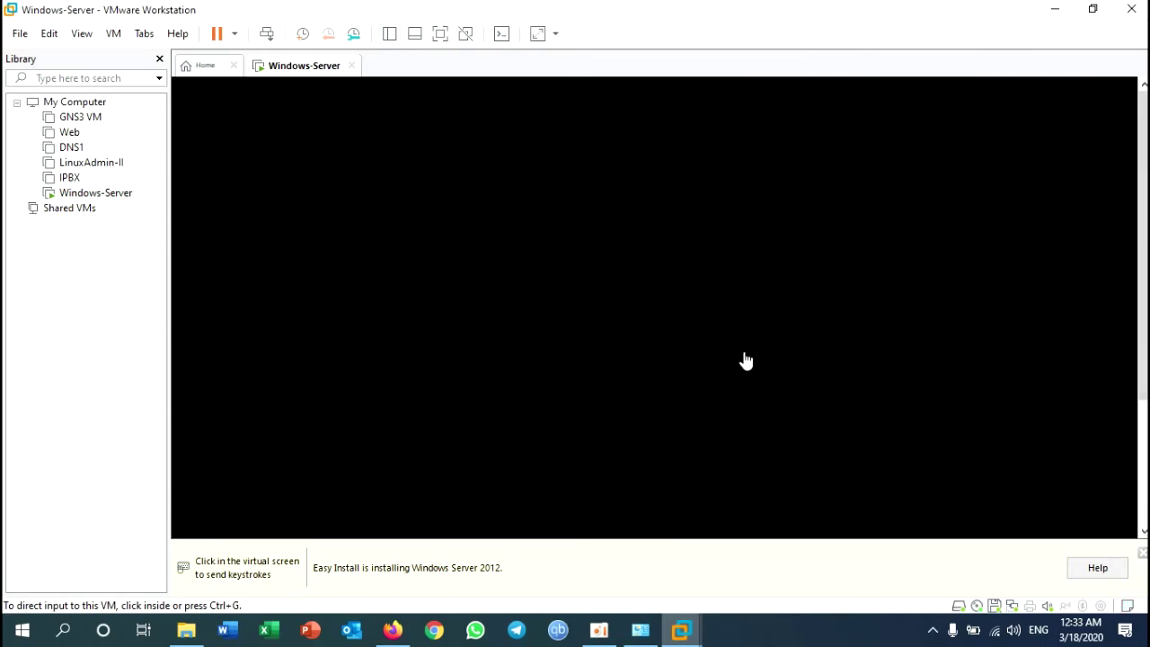
key(ctrl+alt+Return)
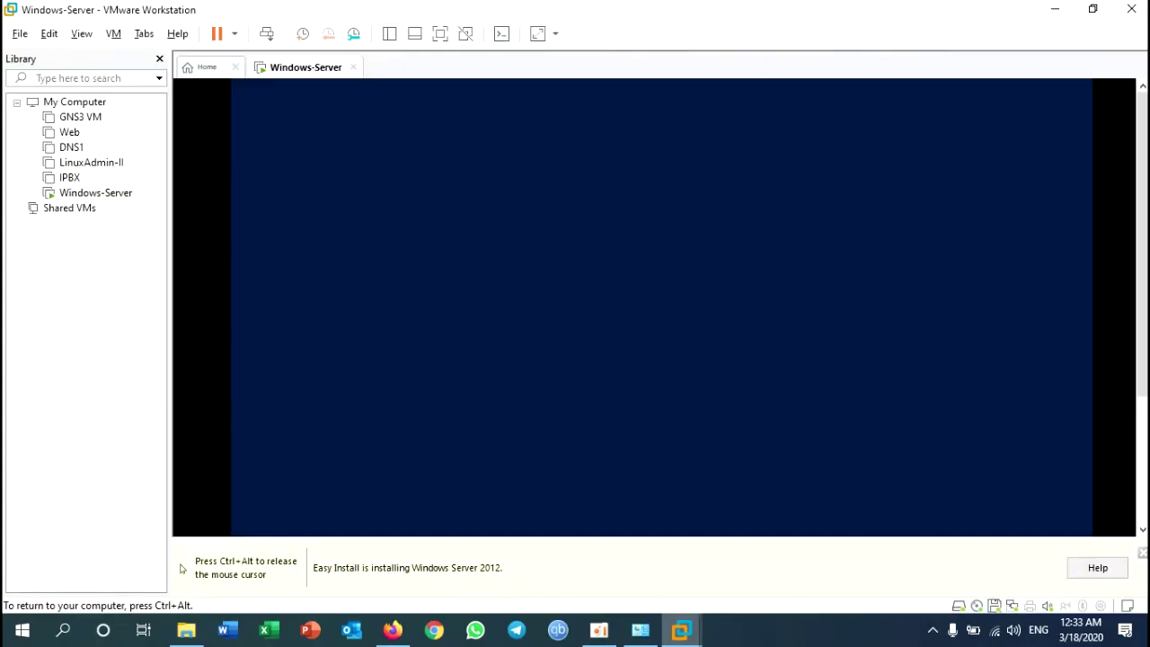
Step: Switch the VM to full screen and accept the restart after VMware Tools installs
key(ctrl+alt+Return)
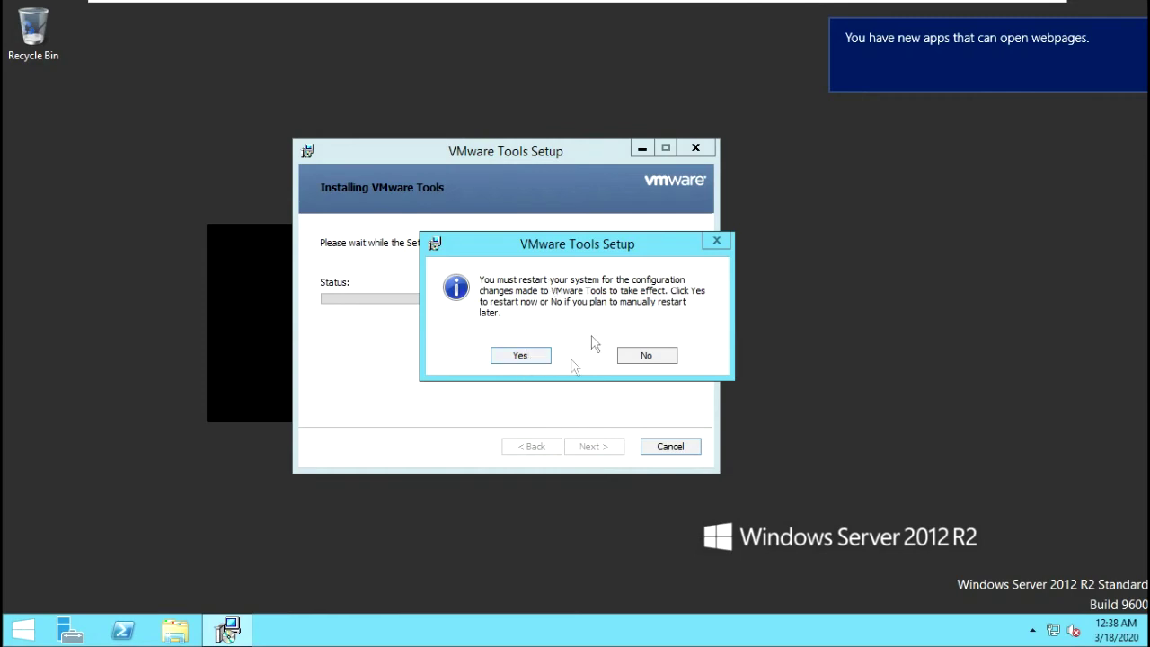
click(521, 356)
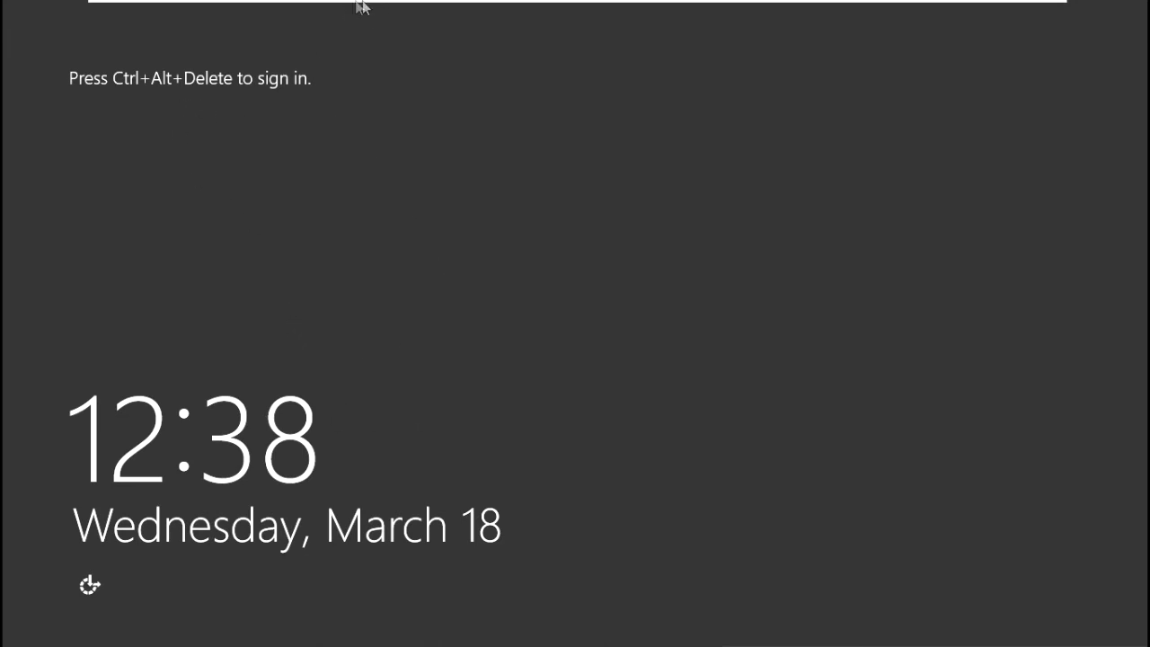
Step: Send Ctrl+Alt+Del from the full-screen toolbar to bring up the guest's sign-in screen
mouse_move(362, 2)
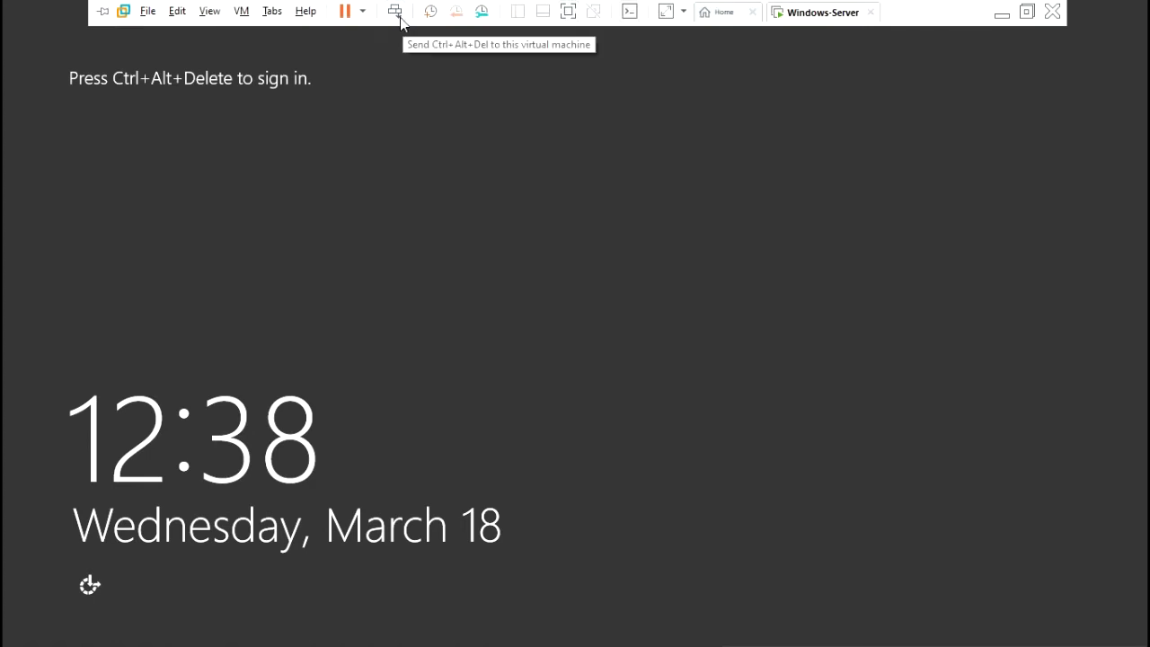
click(396, 12)
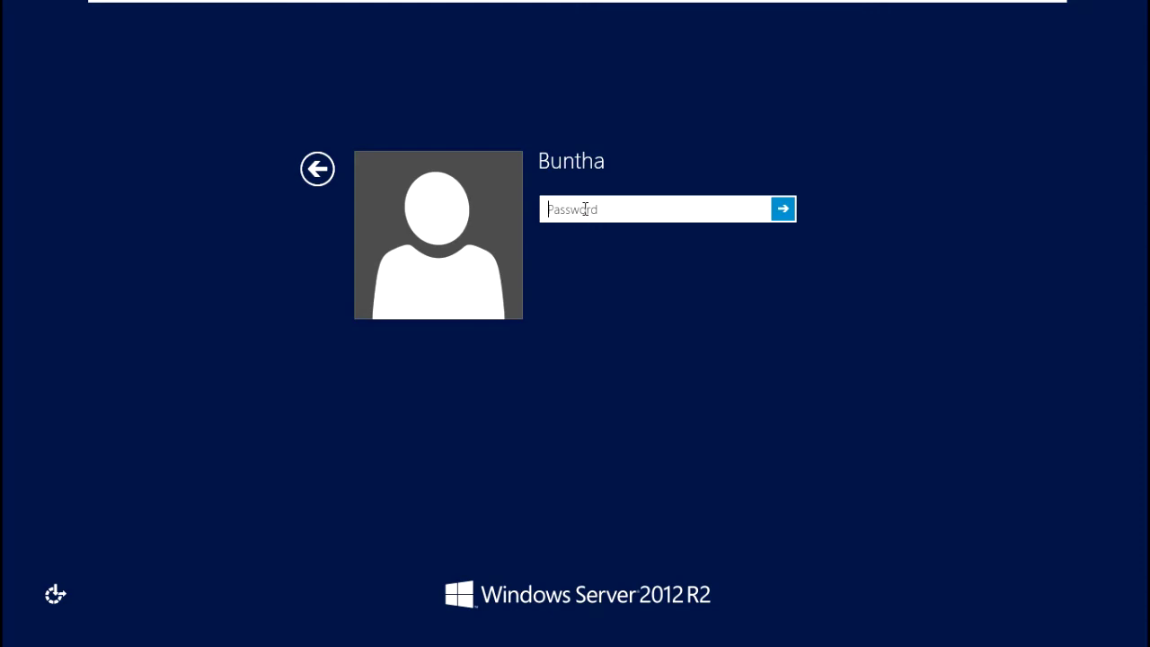
Step: Enter the account password at the guest's sign-in box in full-screen view and sign in
click(680, 7)
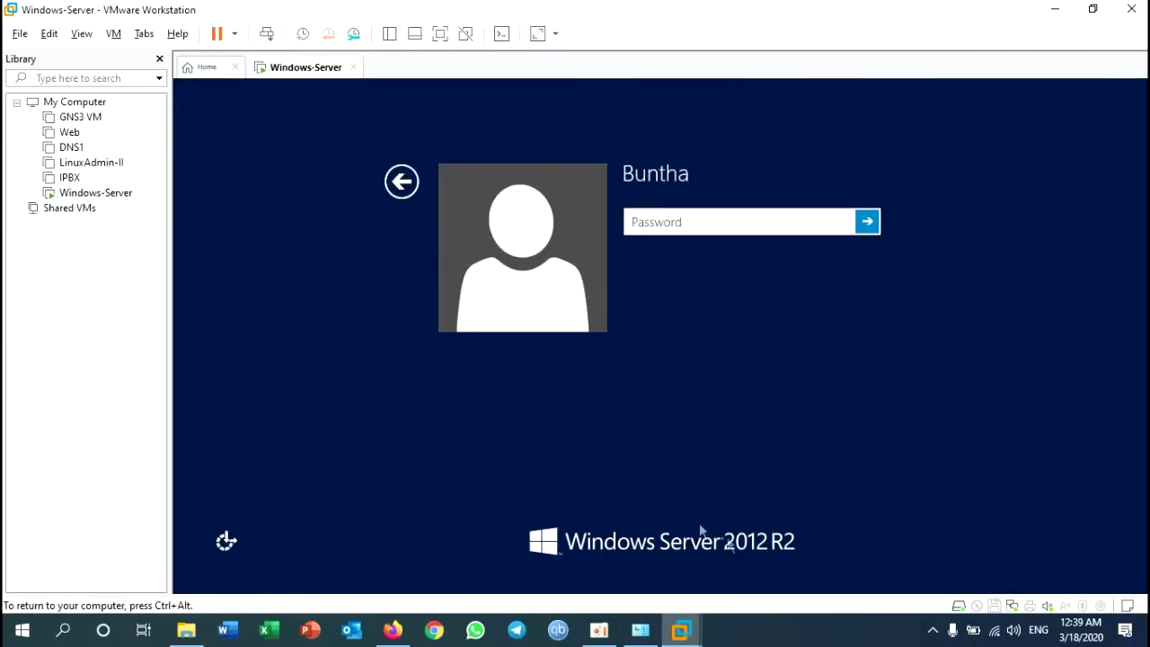
click(933, 630)
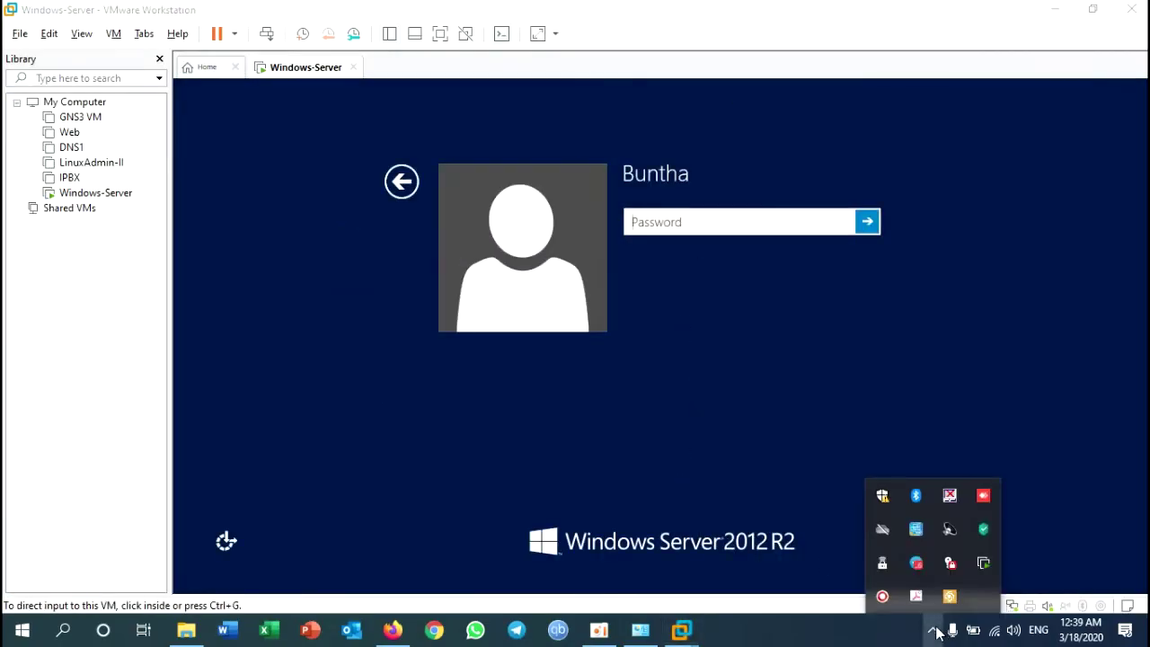
click(934, 632)
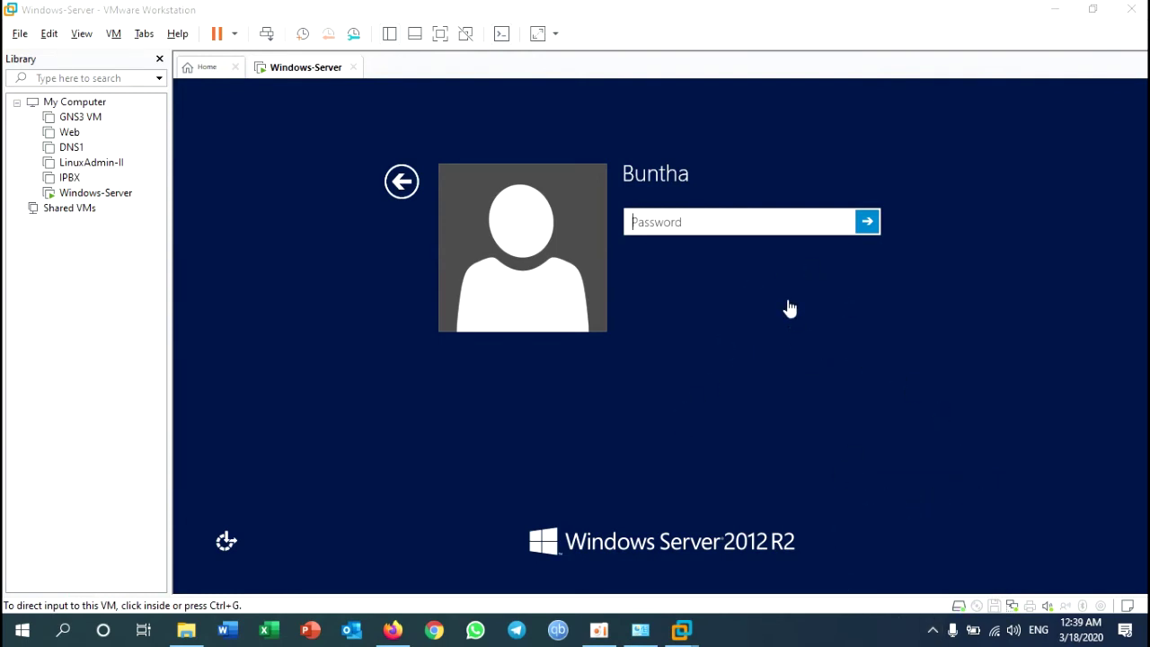
click(789, 308)
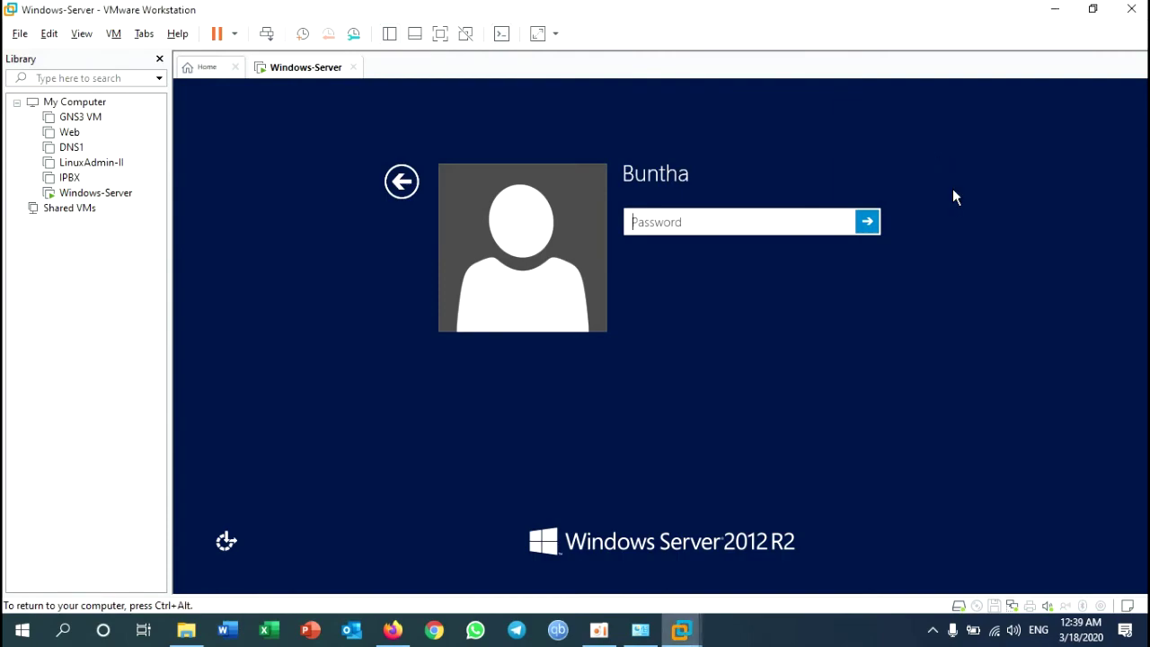
key(ctrl+alt+Return)
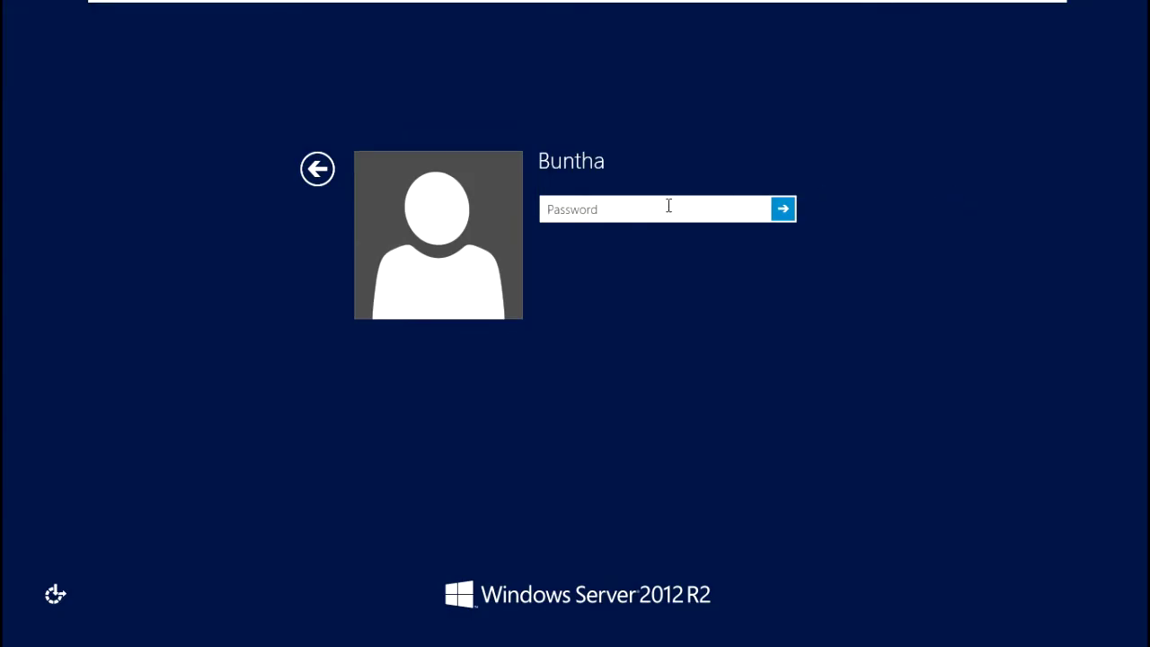
text(••••••••)
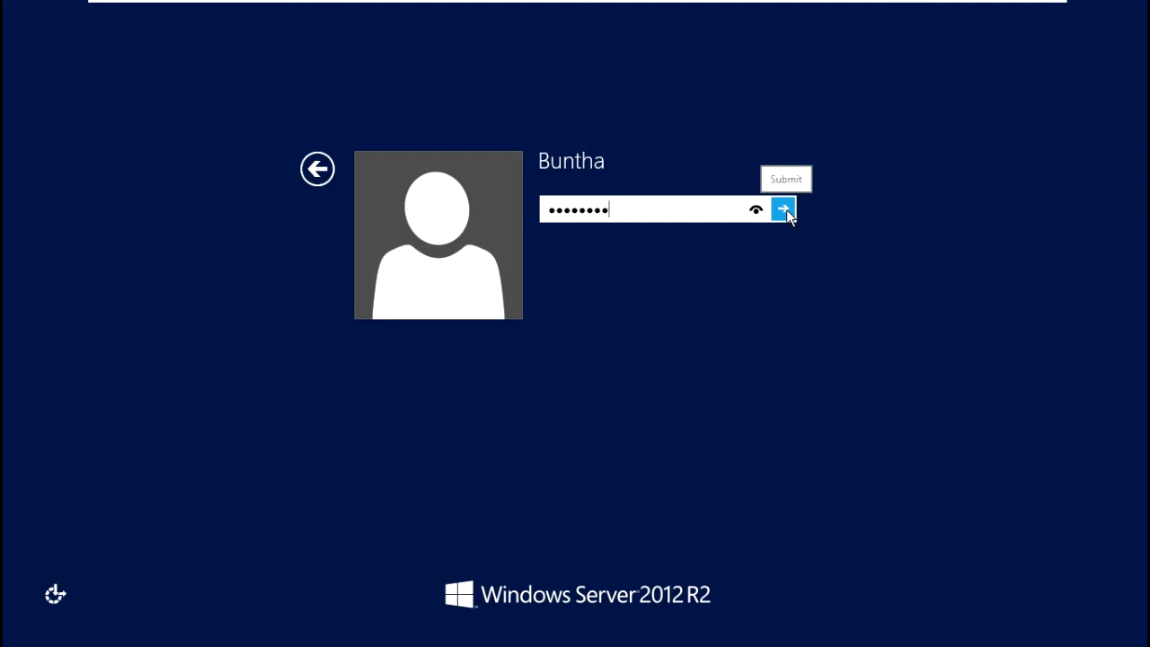
click(785, 210)
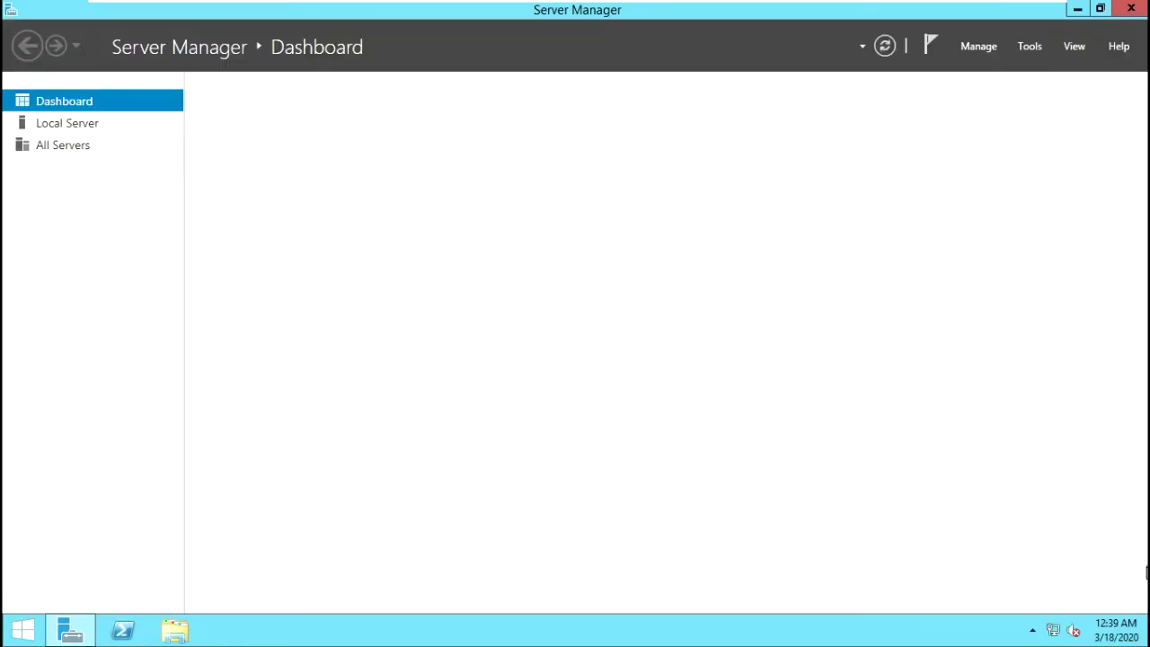
Step: Check Ethernet0's DHCP address 192.168.10.9 in the guest, then minimize Server Manager and the VM
right_click(1053, 630)
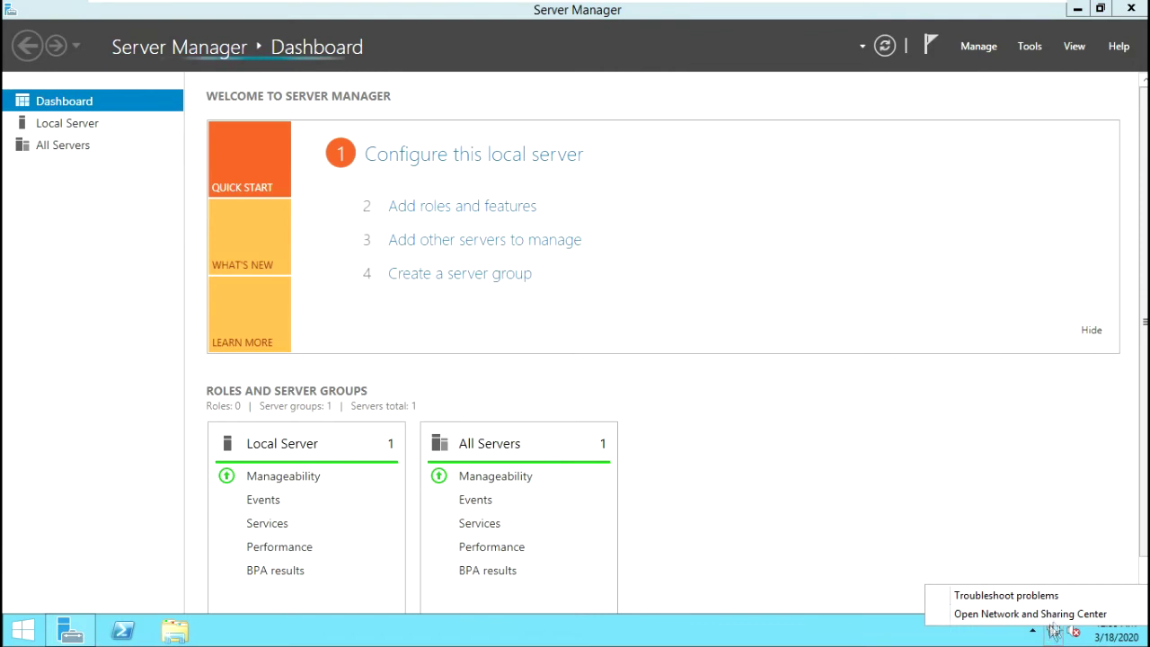
click(1052, 614)
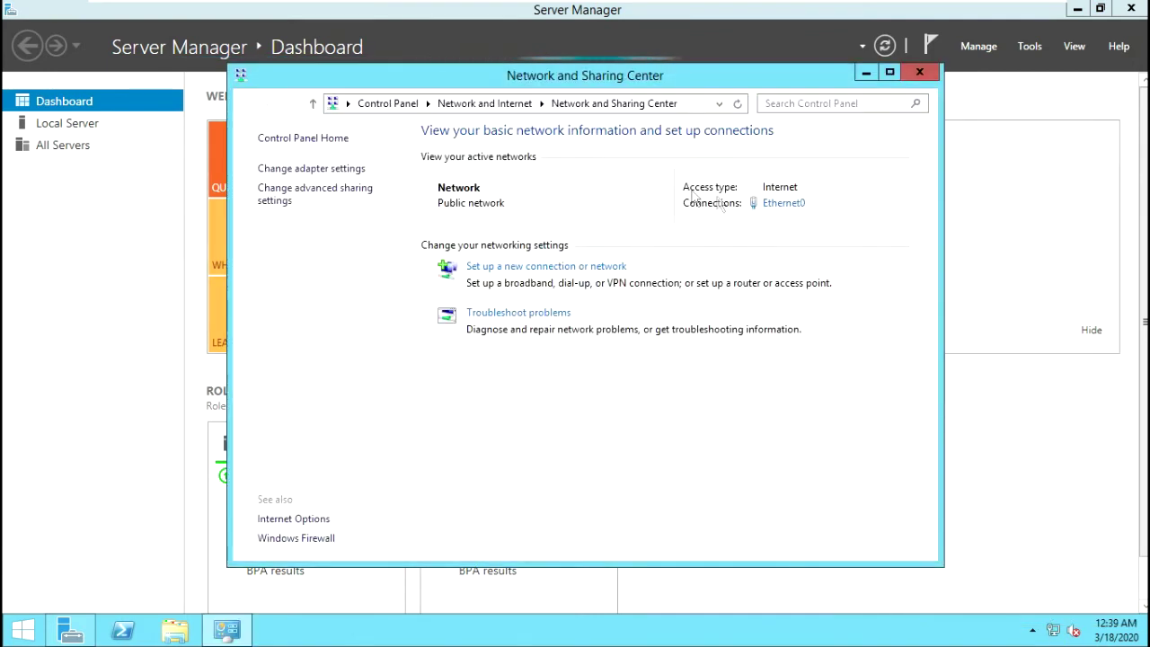
click(769, 203)
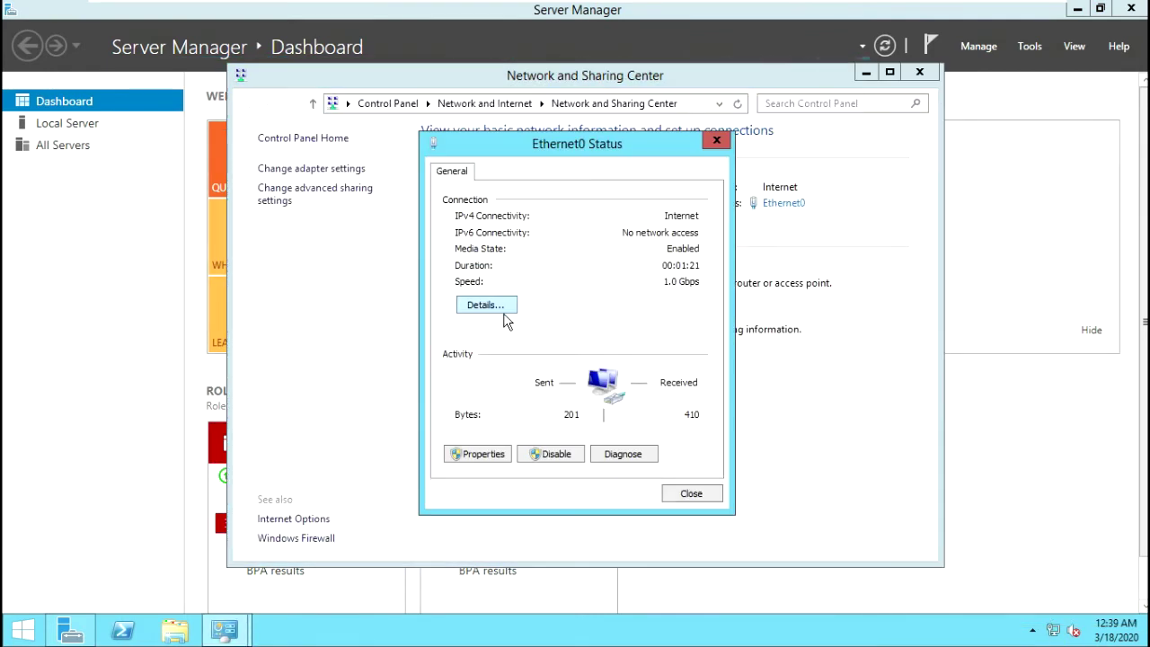
click(486, 306)
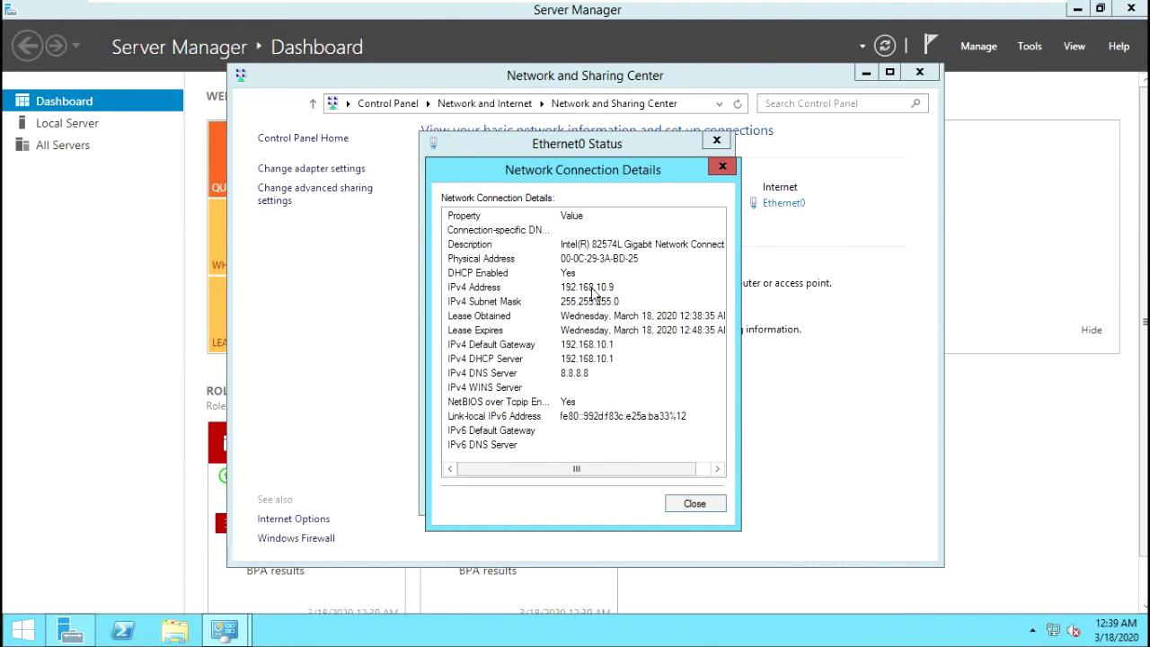
click(719, 504)
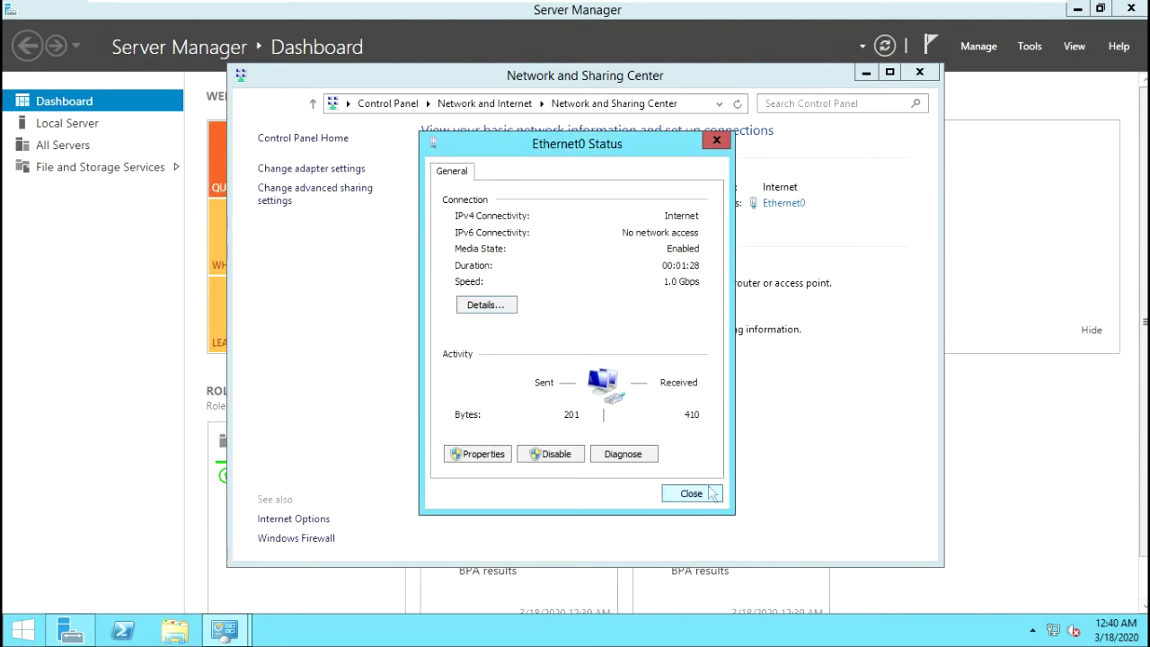
click(718, 493)
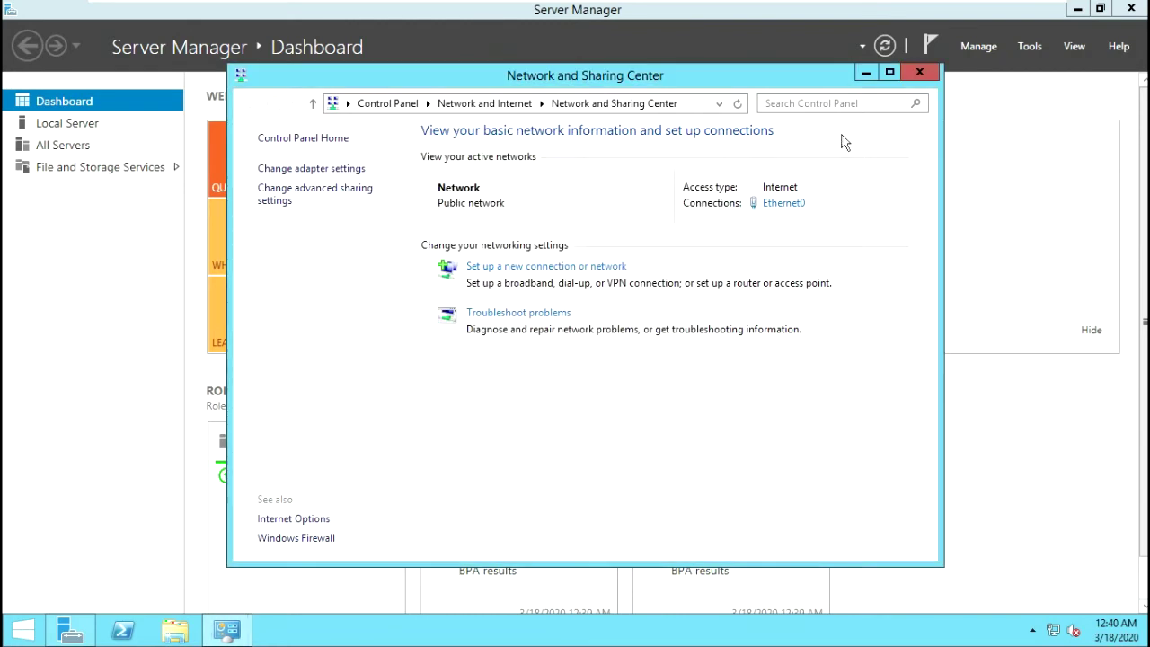
click(1084, 11)
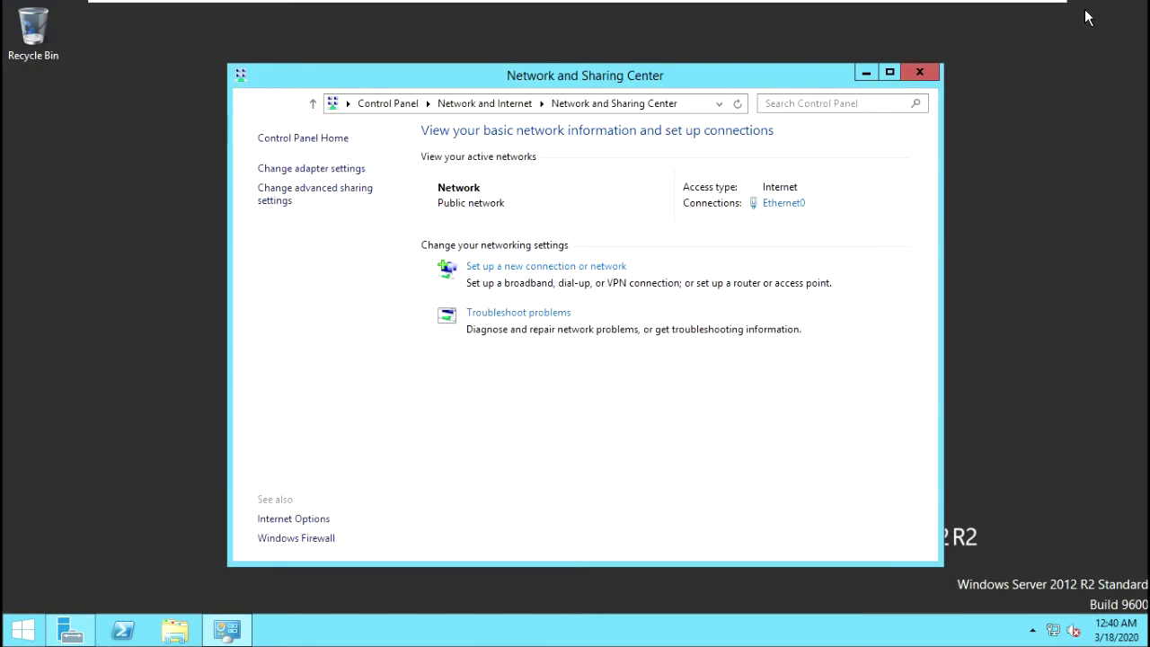
click(1001, 15)
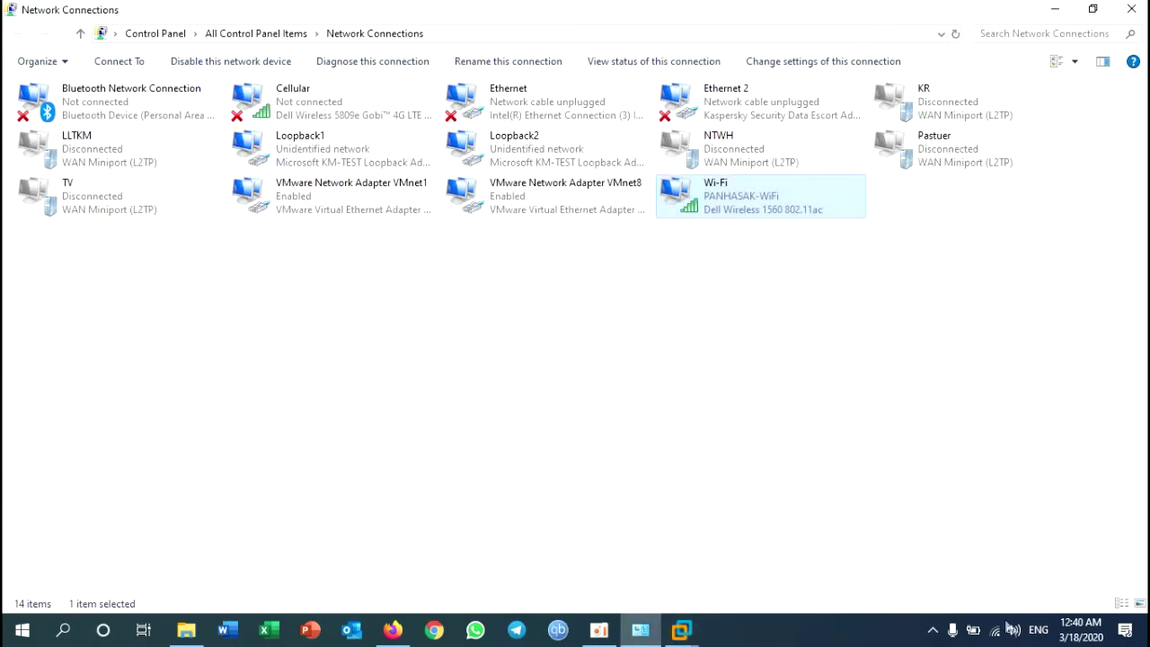
Step: View the host Wi-Fi details (192.168.10.3, gateway 192.168.10.1), then return to the VM
right_click(735, 206)
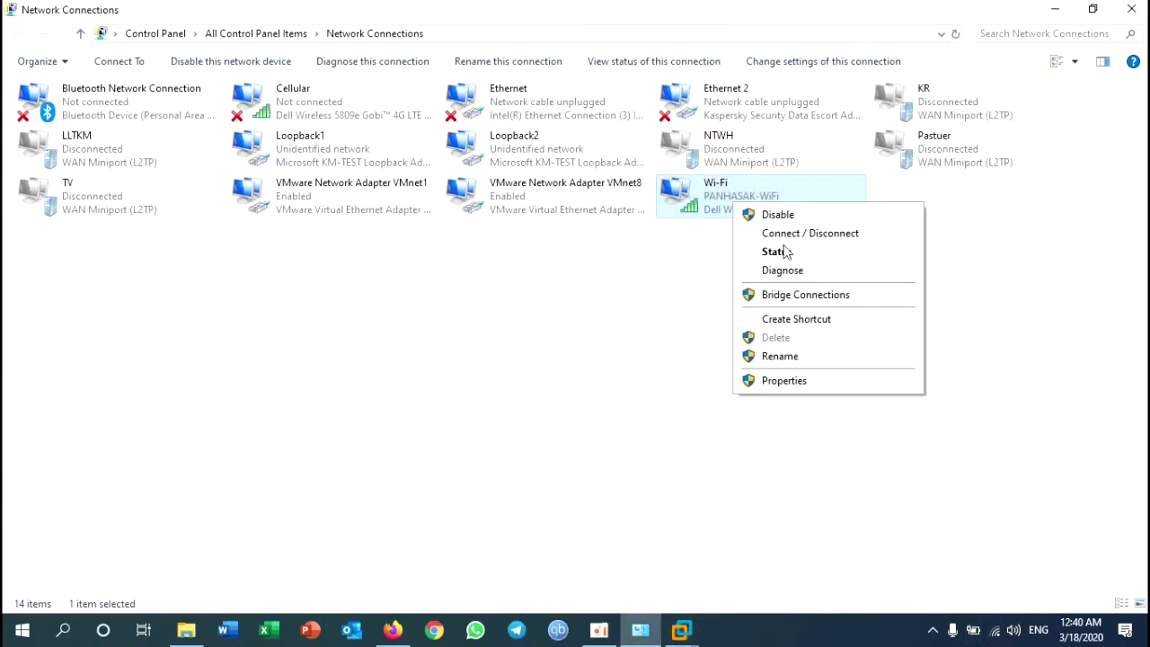
click(776, 251)
click(486, 339)
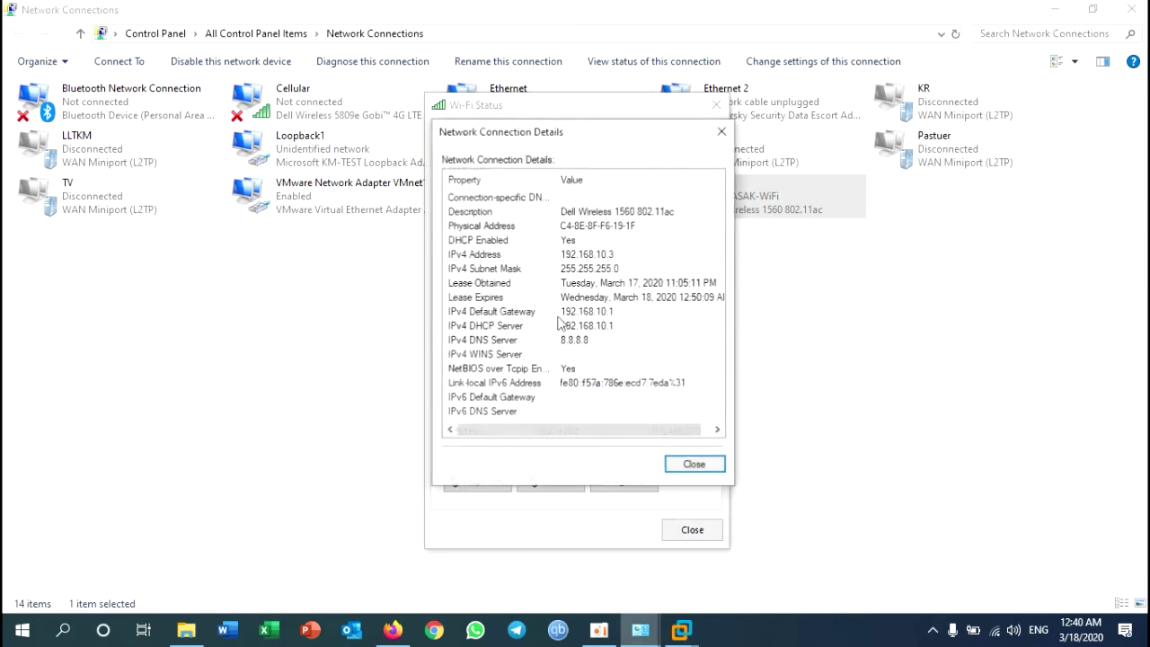
click(685, 468)
click(690, 530)
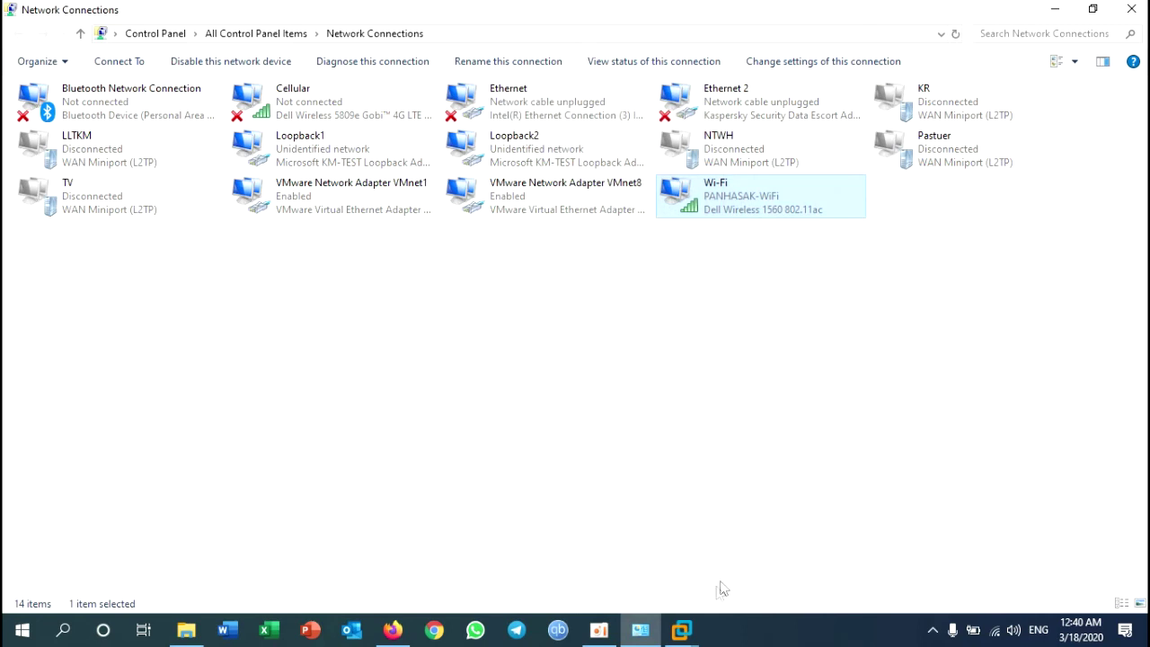
click(681, 630)
Step: Set Ethernet0 IPv4 to static 192.168.10.100, mask 255.255.255.0, gateway 192.168.10.1, DNS 8.8.8.8
click(775, 506)
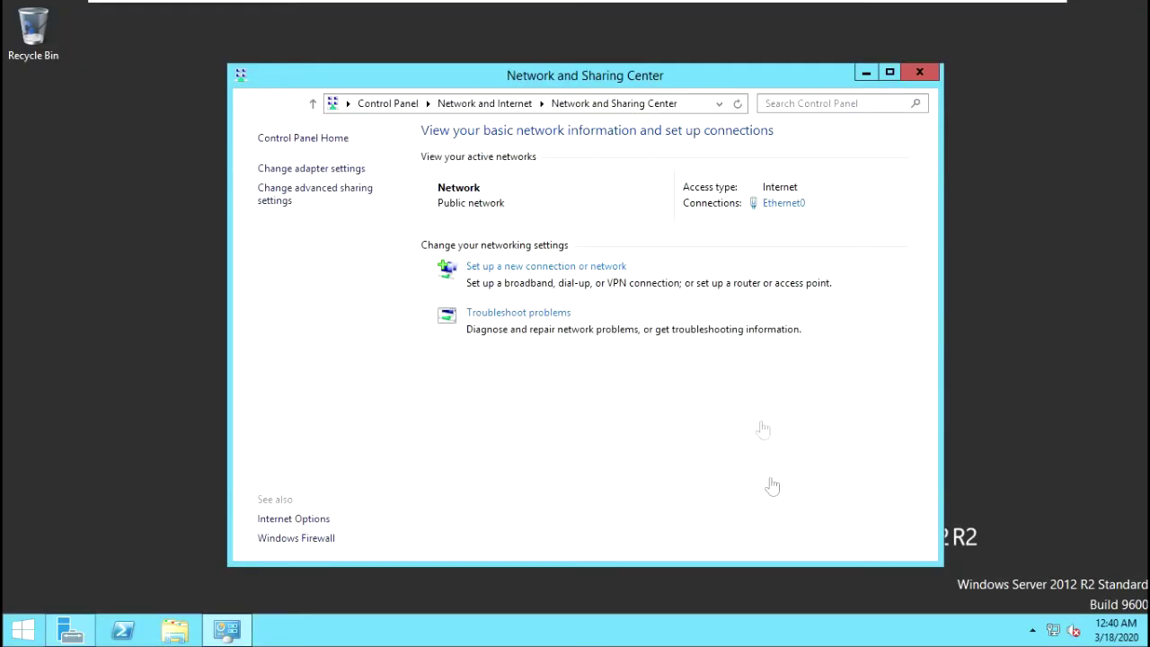
click(789, 204)
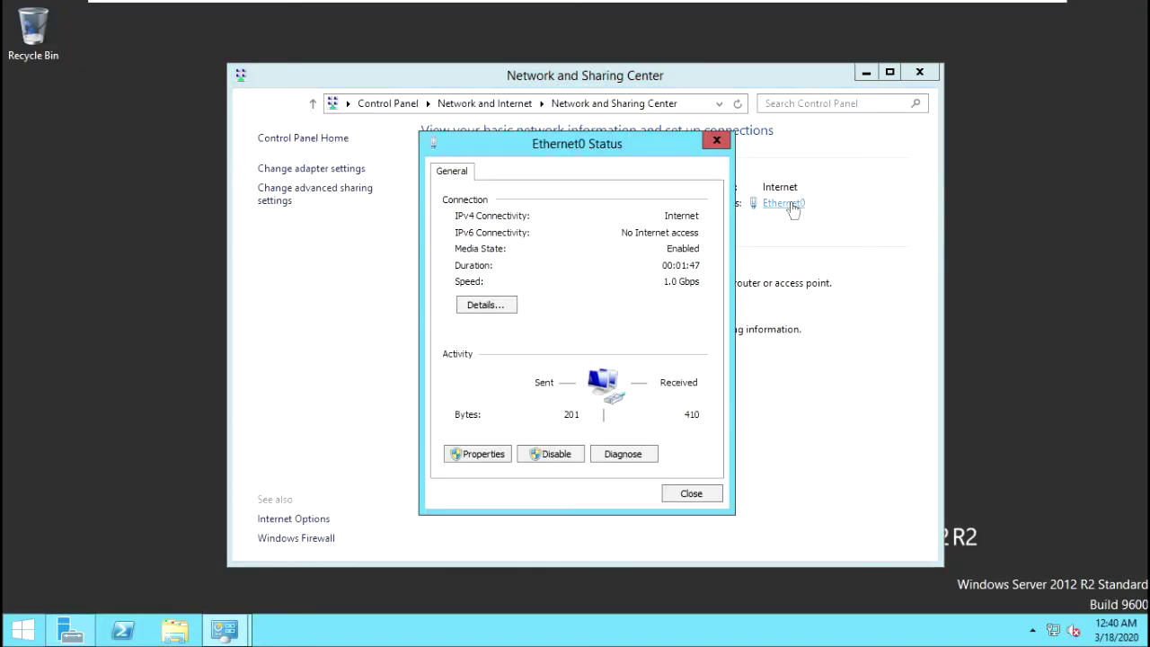
click(482, 454)
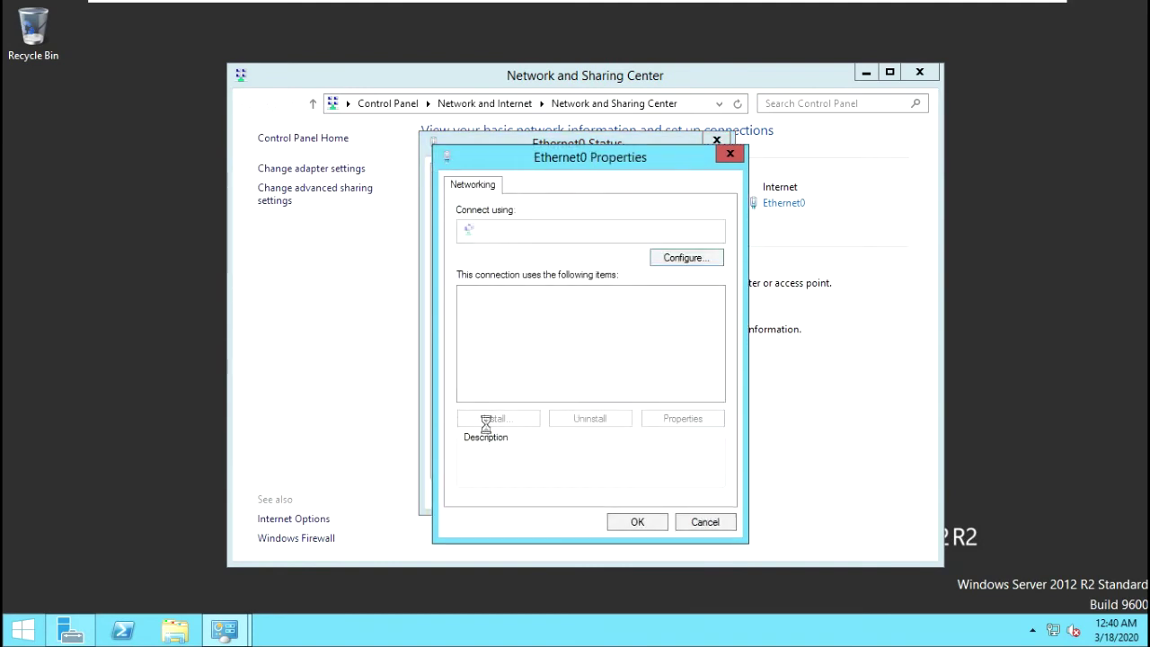
double_click(607, 396)
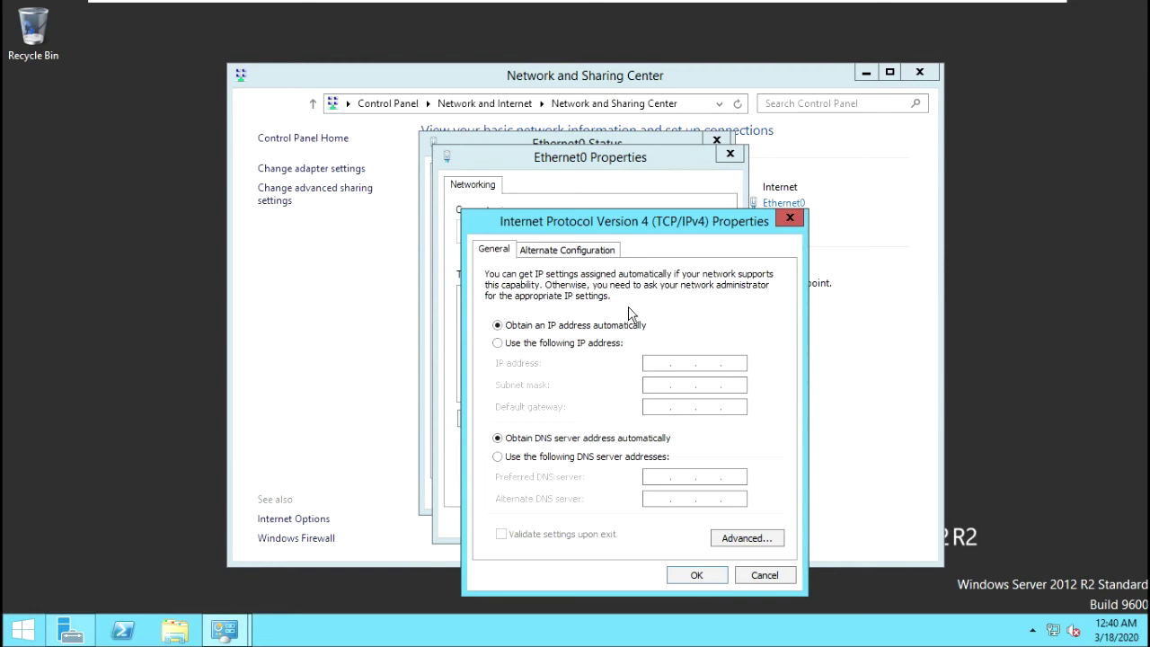
click(522, 343)
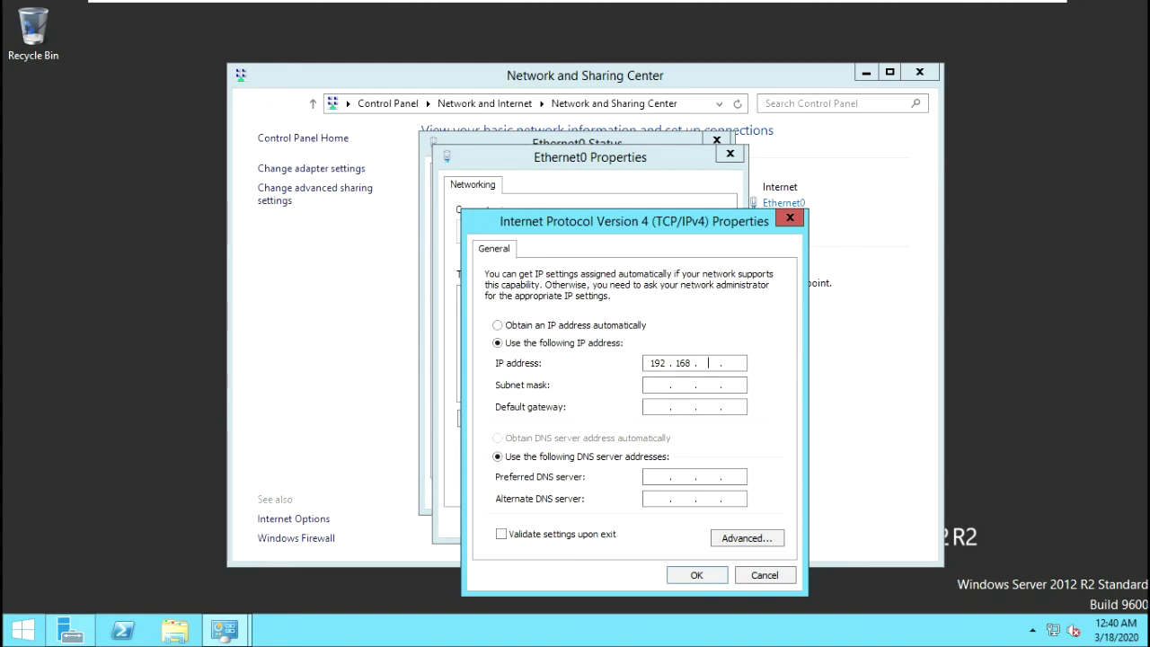
text(0)
key(Tab)
key(Tab)
text(192 . 168)
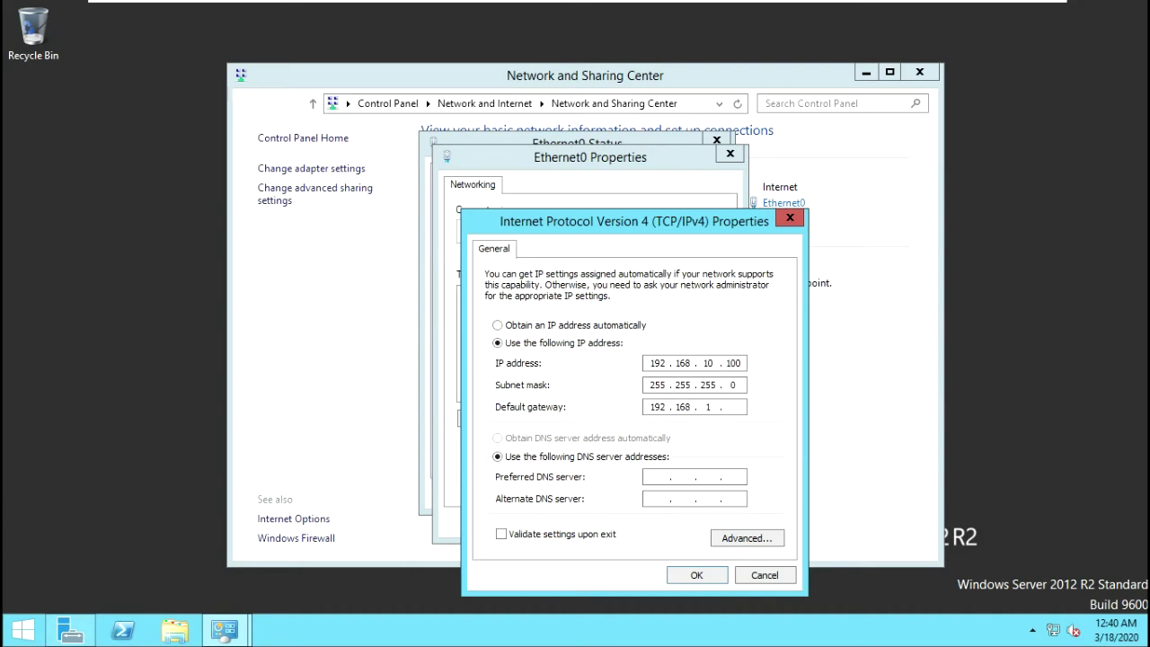
key(Tab)
key(Tab)
click(706, 586)
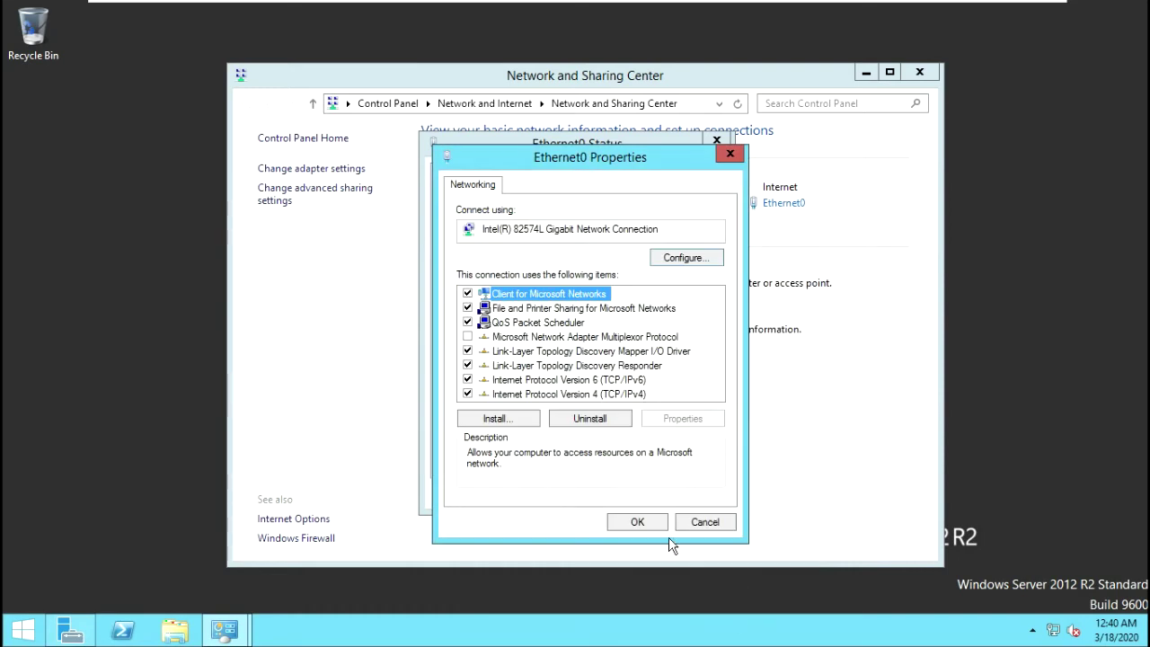
click(644, 526)
click(691, 494)
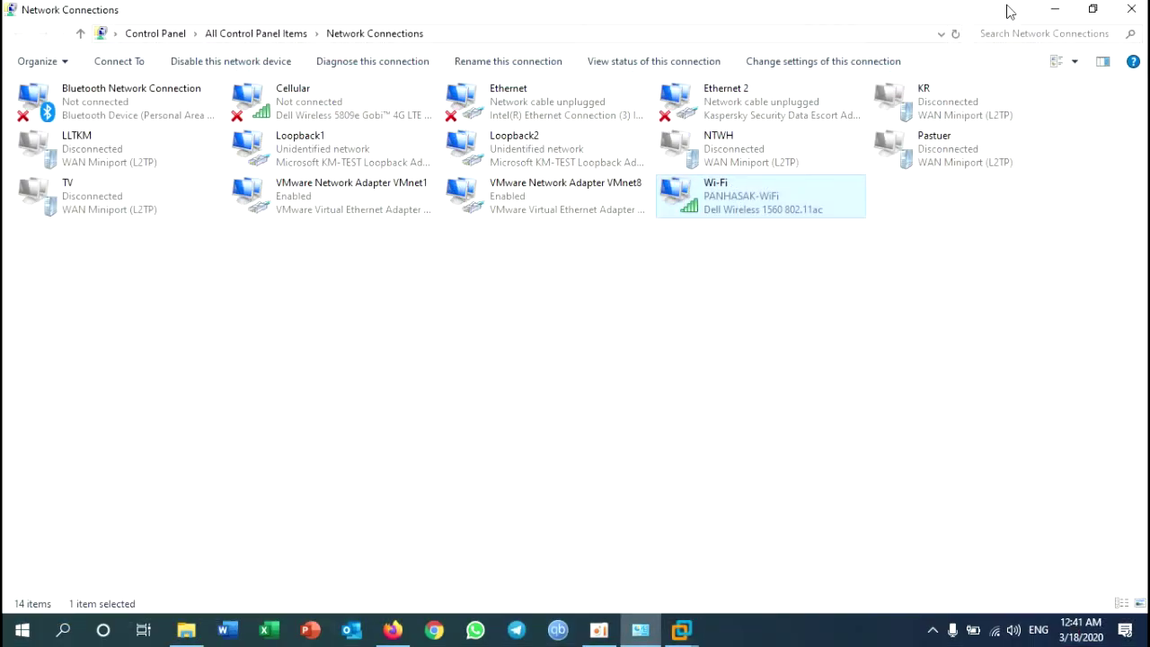
Step: Clear the host desktop by minimizing the VM, Network Connections and Firefox, and closing File Explorer
click(1006, 7)
click(1066, 18)
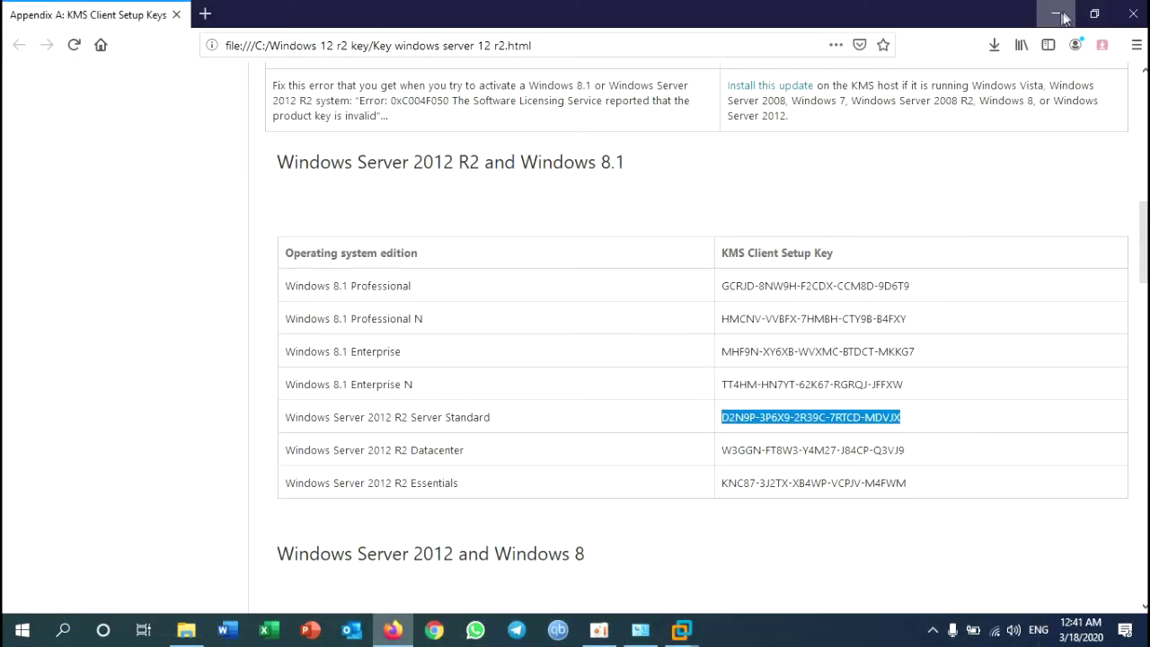
click(1063, 16)
click(1067, 34)
Step: Run a continuous 'ping 192.168.10.100 -t' from a host Command Prompt
key(super+r)
key(Return)
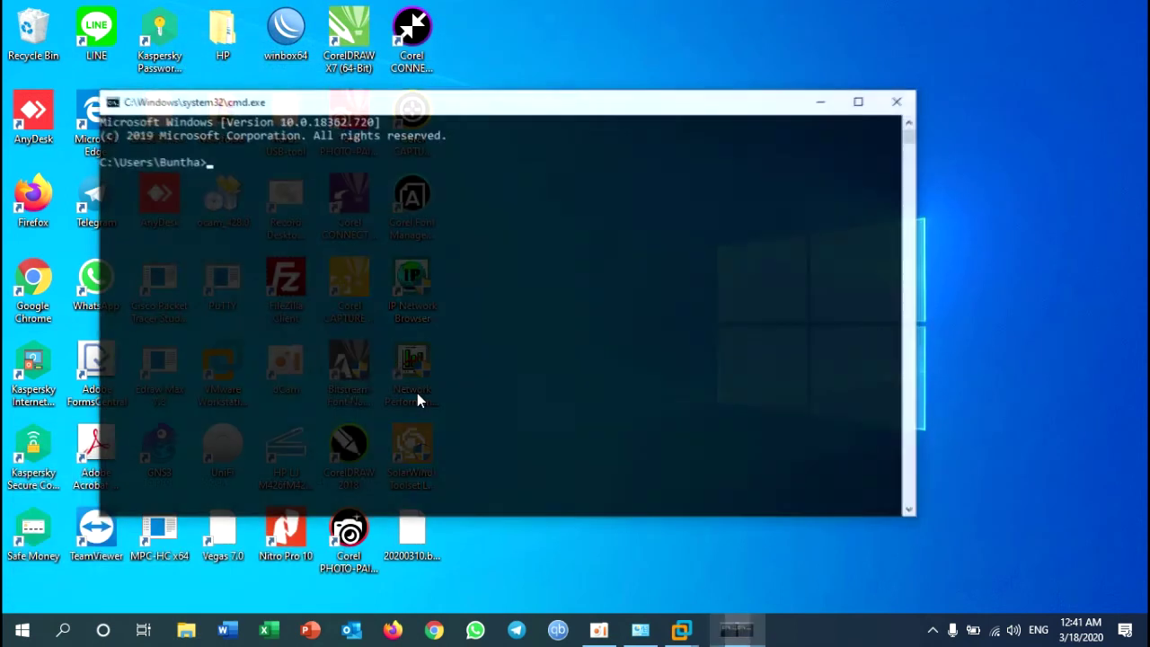
text(ping 192.168.10.100 -tg)
key(Return)
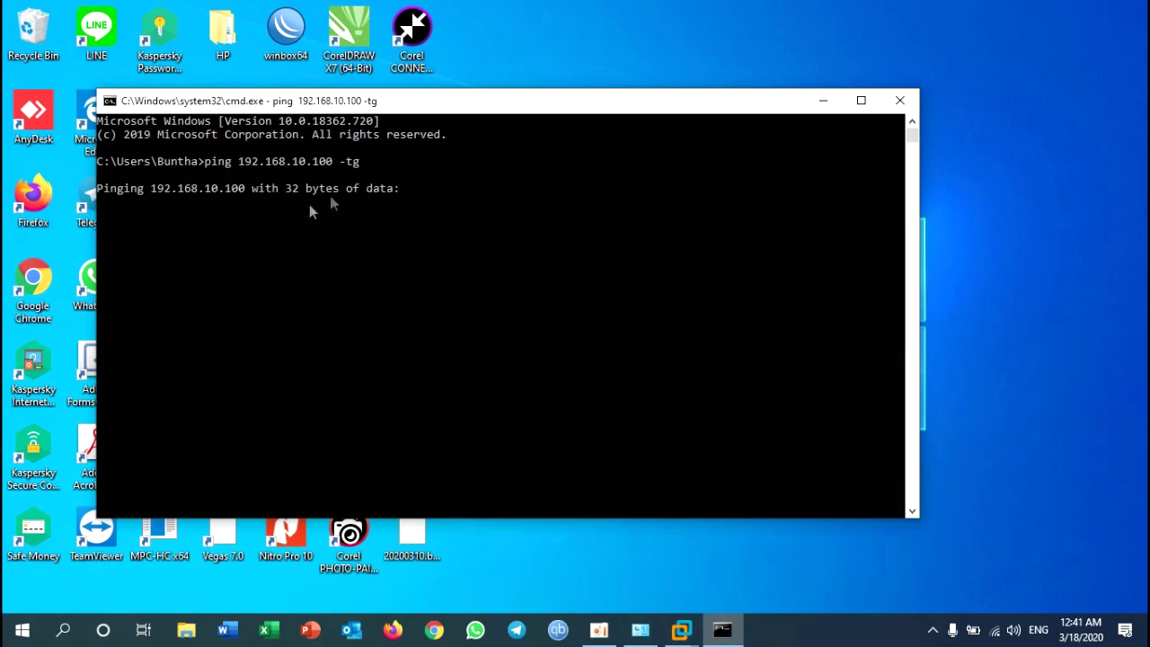
key(ctrl+c)
key(Up)
key(BackSpace)
key(Return)
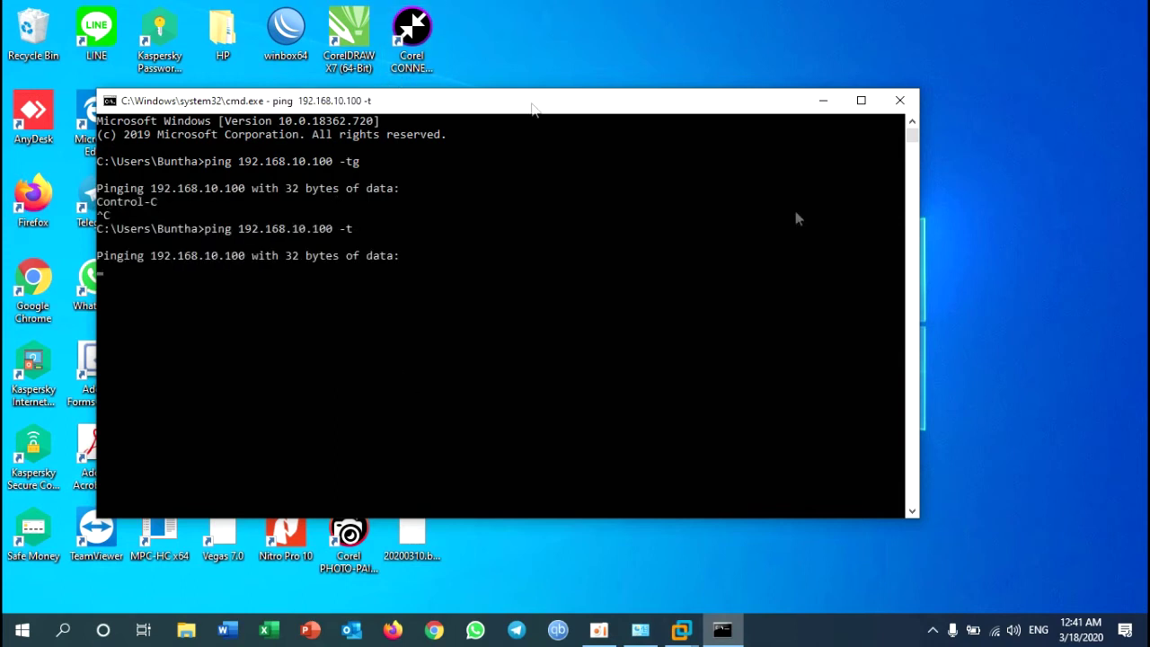
Step: Narrow the Command Prompt window, move it to the top-right corner, and return to Windows-Server
drag(923, 284, 535, 284)
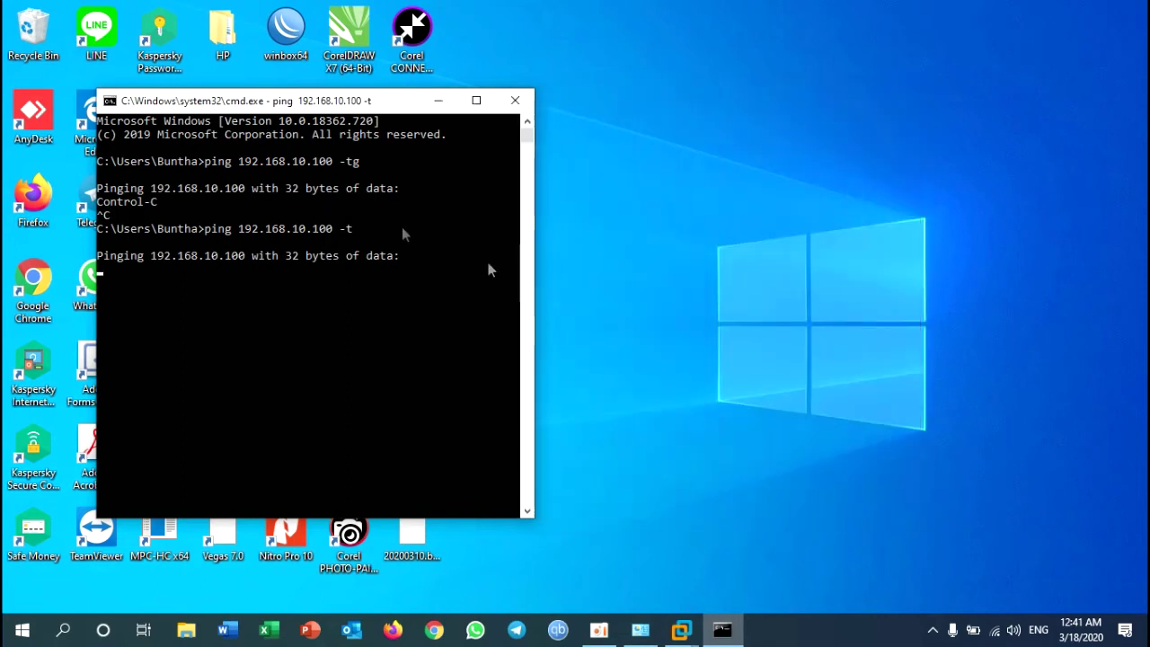
drag(290, 112, 897, 27)
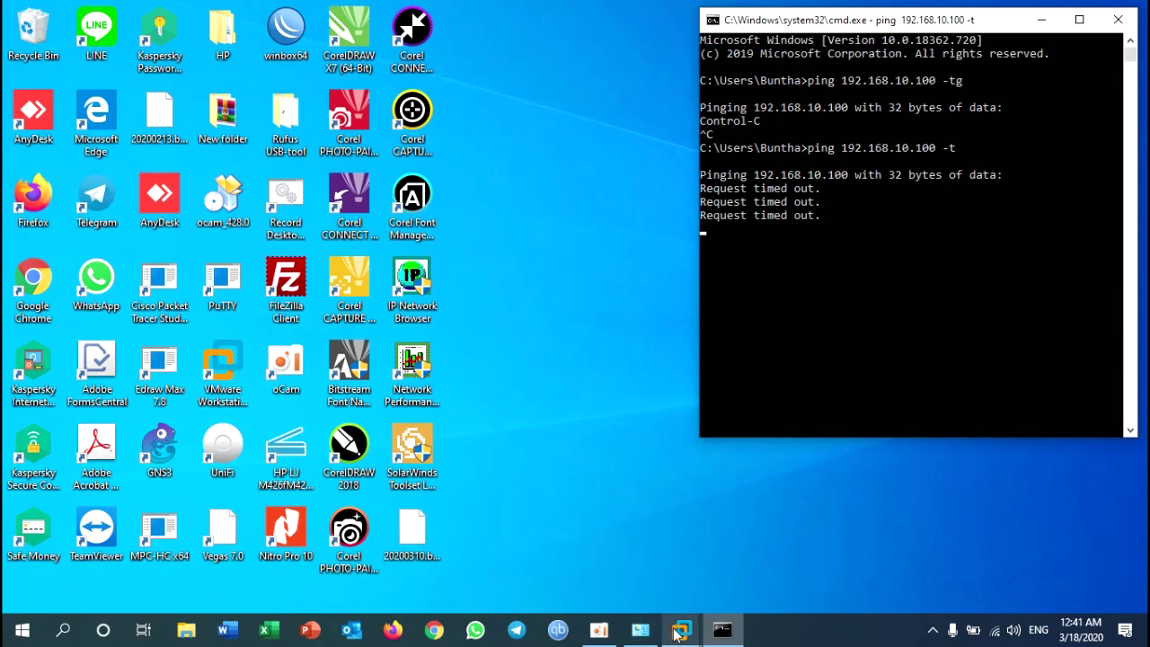
mouse_move(679, 632)
click(764, 528)
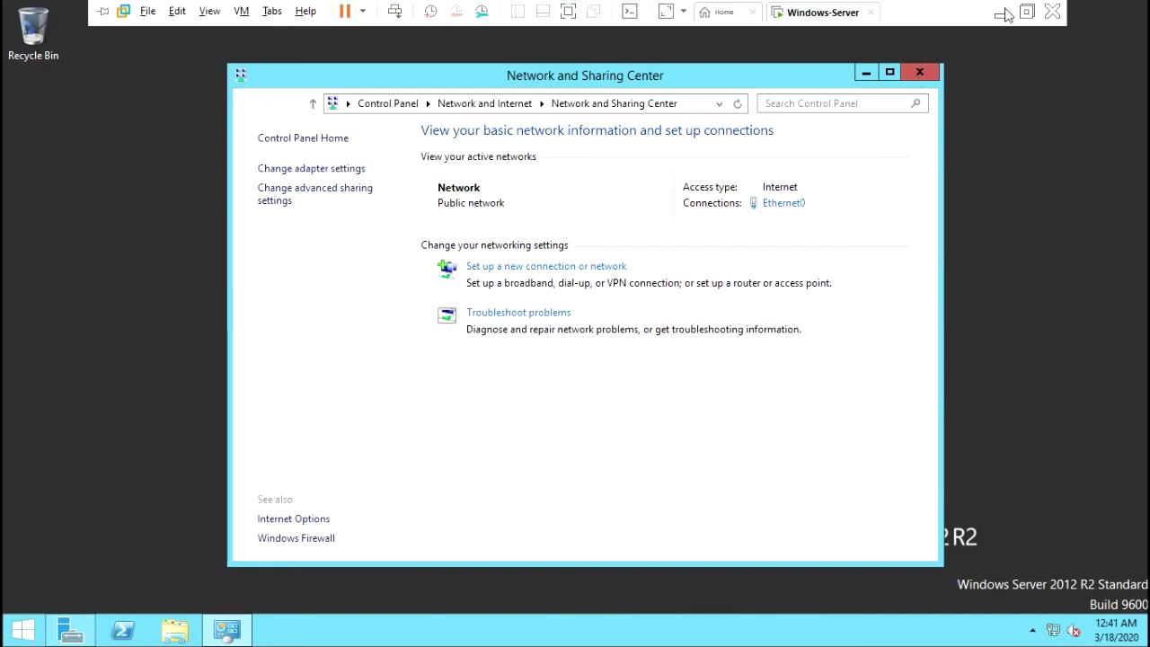
Step: Check that the host ping to 192.168.10.100 still times out, then return to the VM
click(1006, 11)
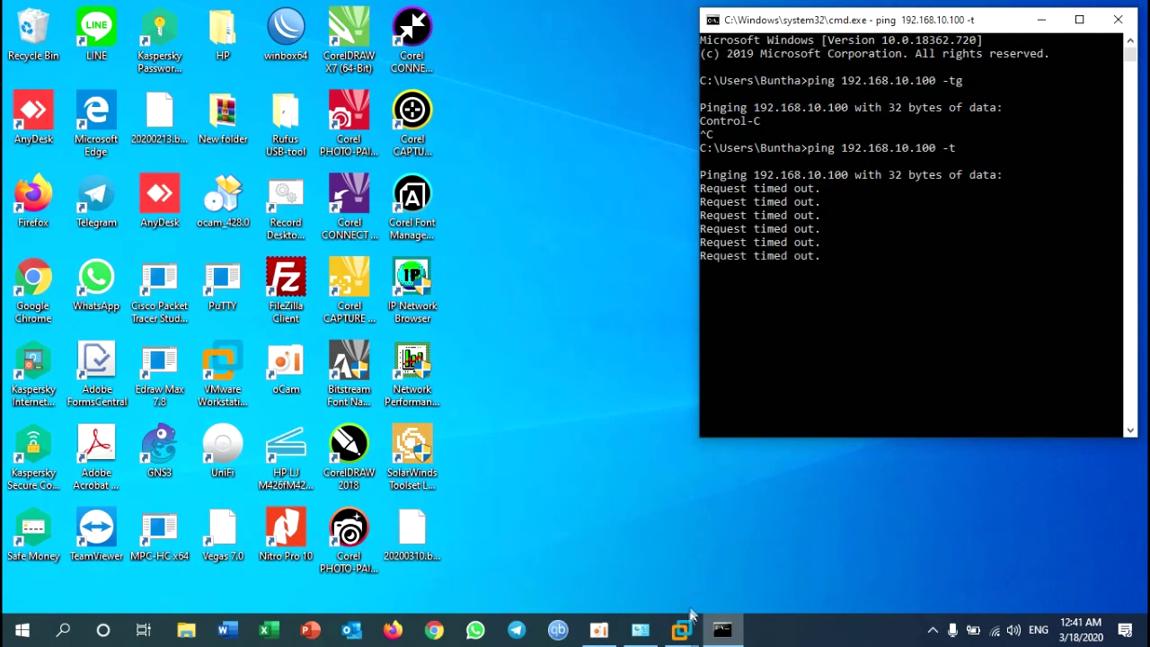
mouse_move(682, 629)
click(759, 544)
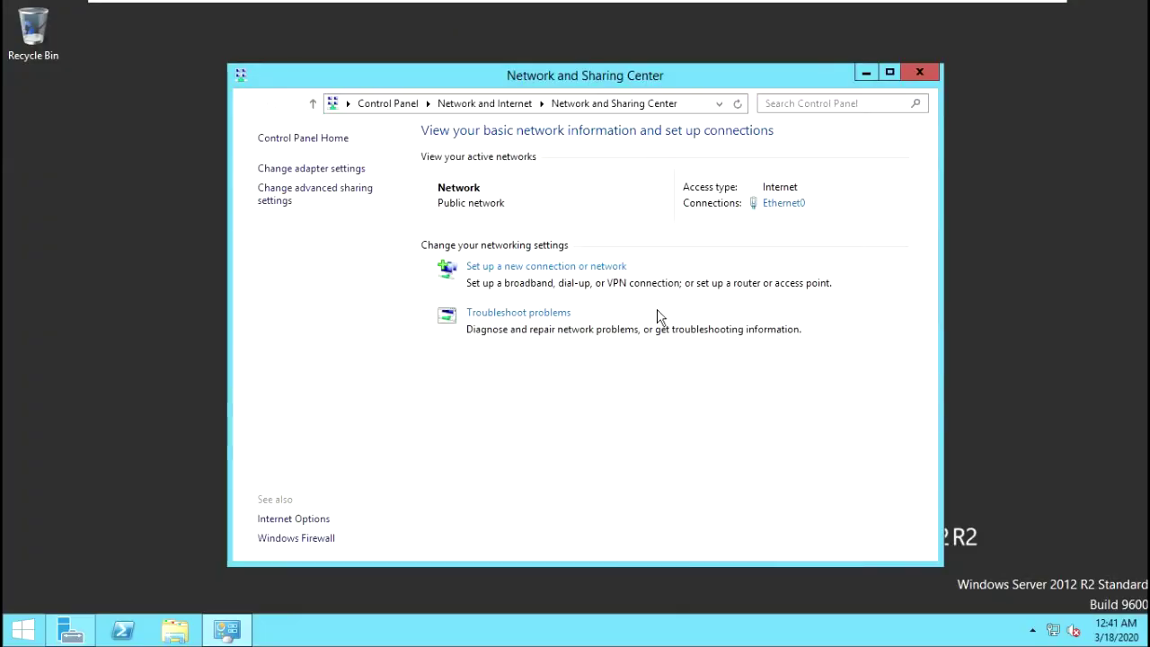
Step: Show Control Panel as Large icons and open Windows Firewall's Advanced settings console
click(332, 139)
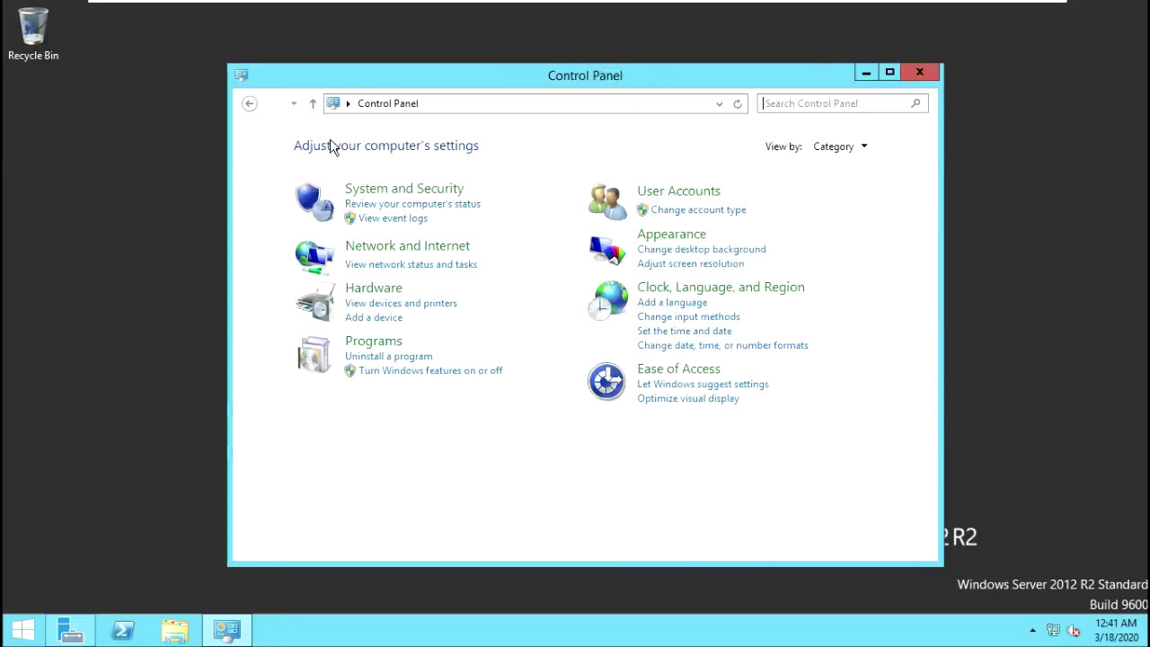
click(859, 147)
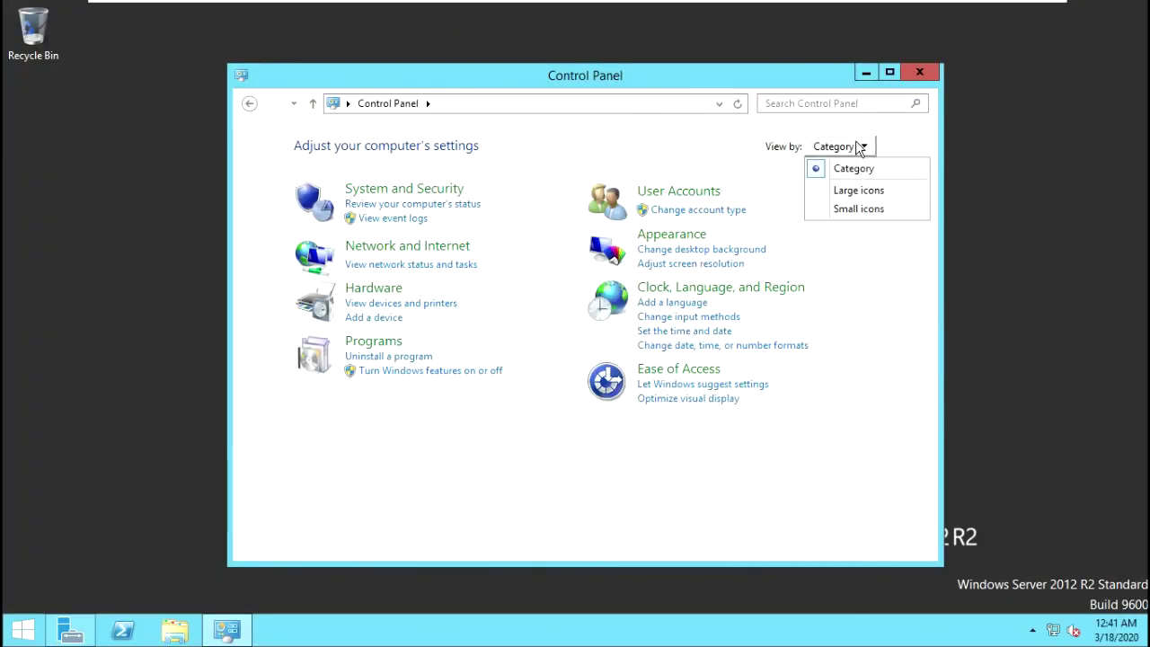
click(862, 191)
scroll(607, 407, down, 2)
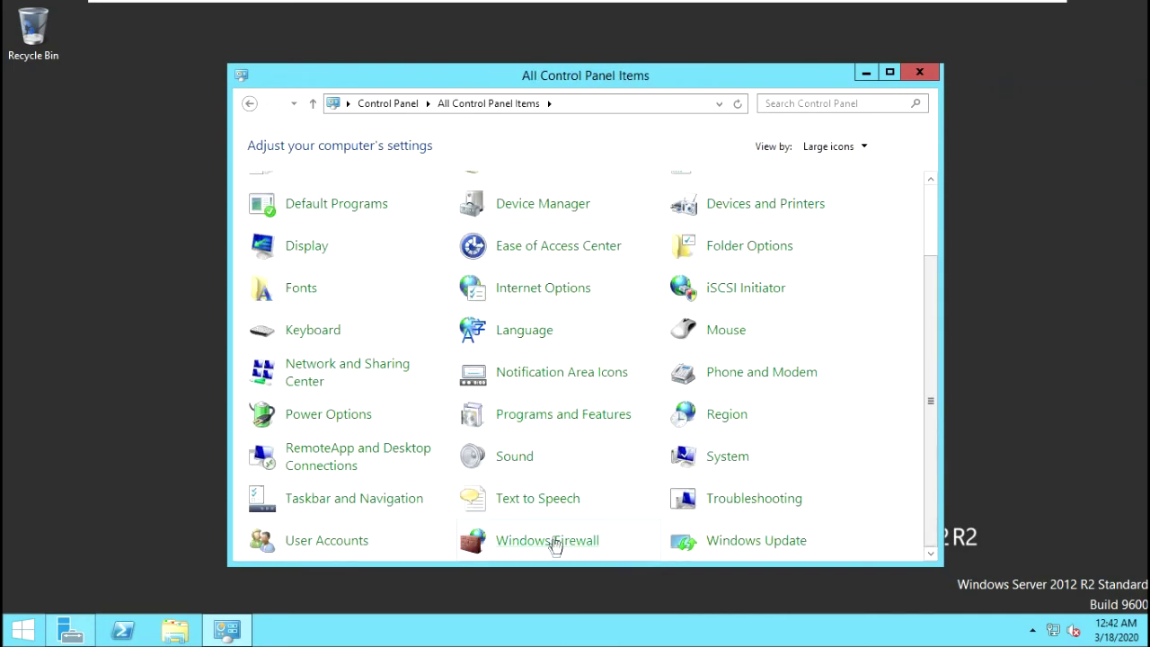
click(553, 541)
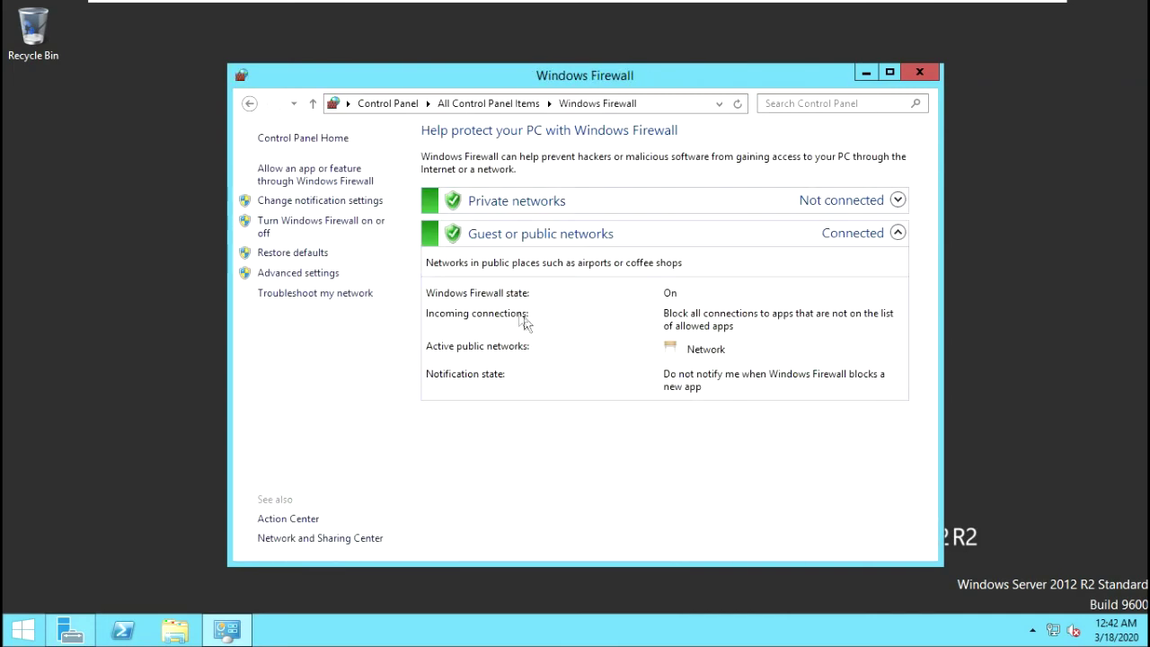
click(298, 274)
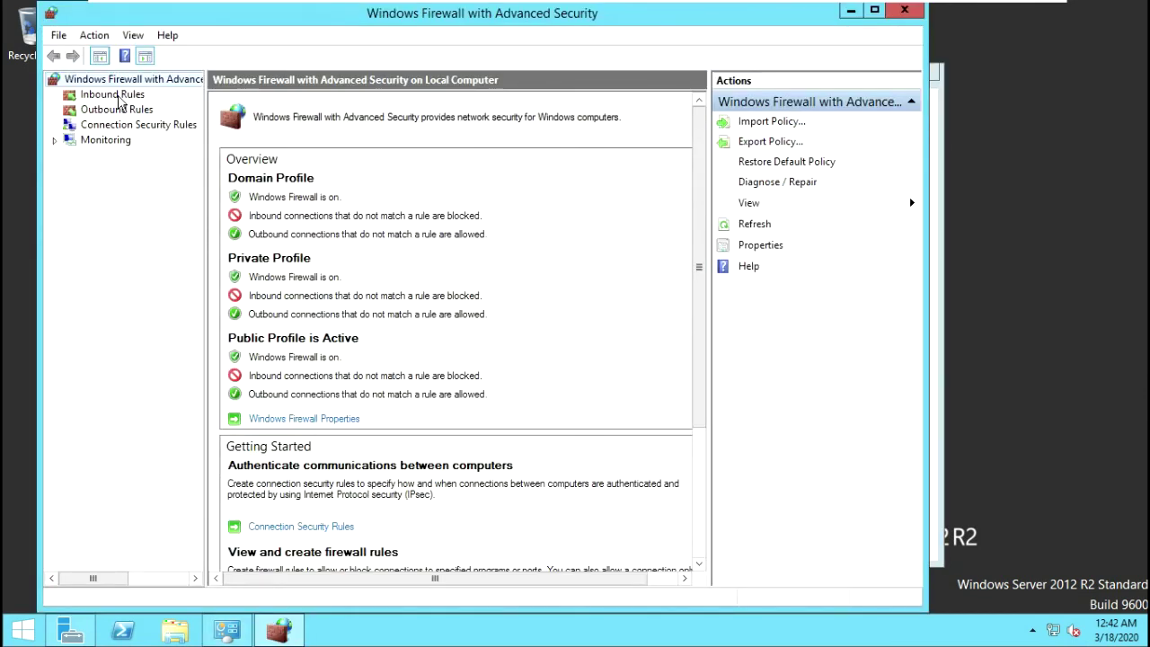
Step: Enable the inbound File and Printer Sharing (Echo Request - ICMPv4-In) rule
click(118, 95)
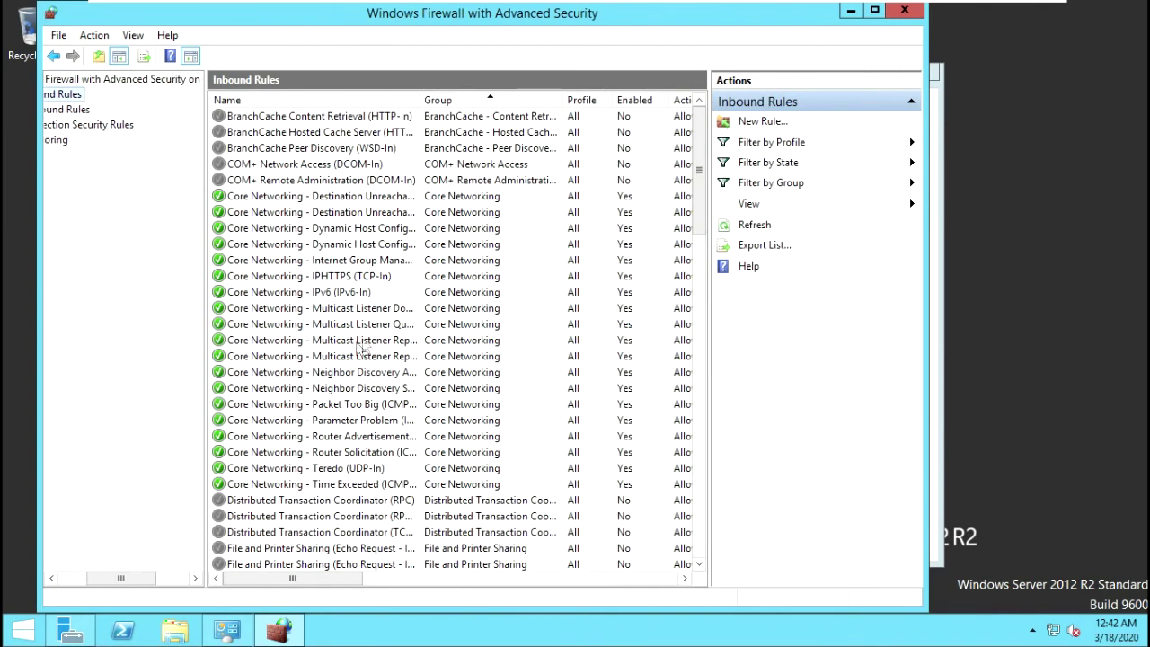
click(342, 326)
scroll(324, 310, down, 5)
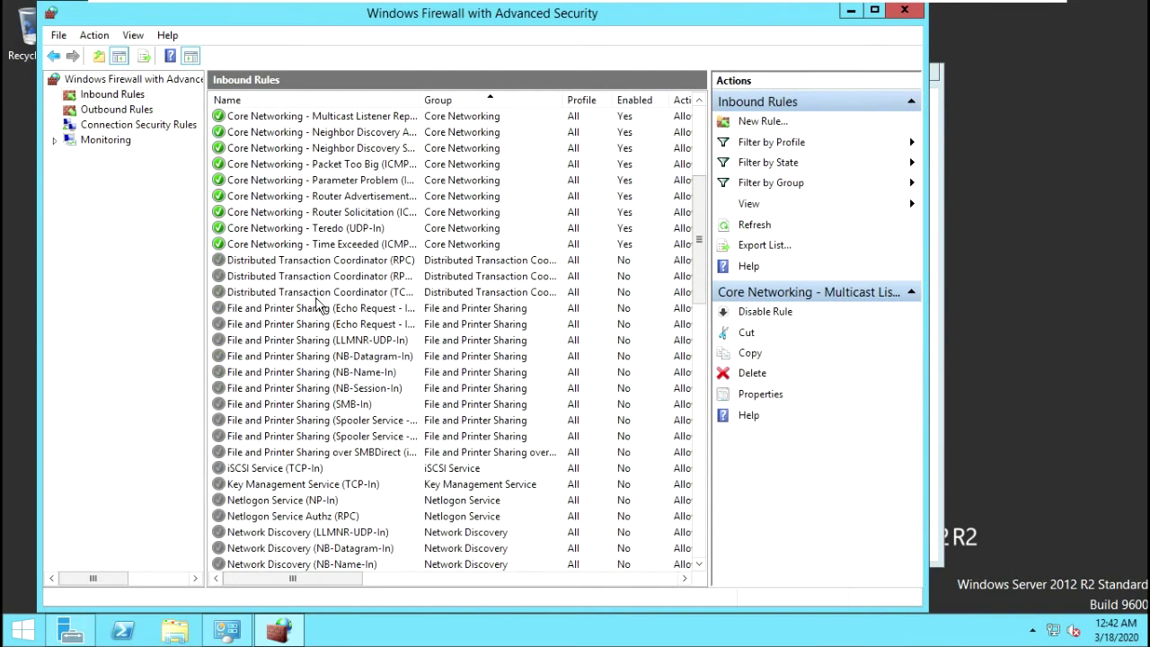
scroll(317, 306, down, 2)
drag(430, 99, 481, 99)
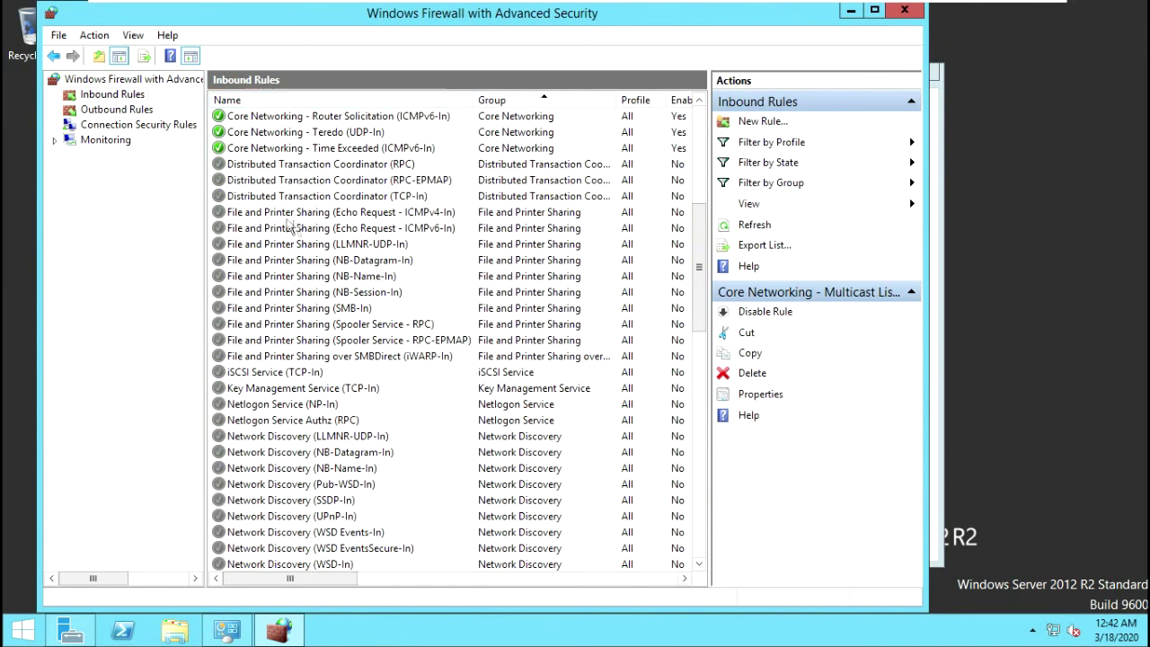
click(404, 219)
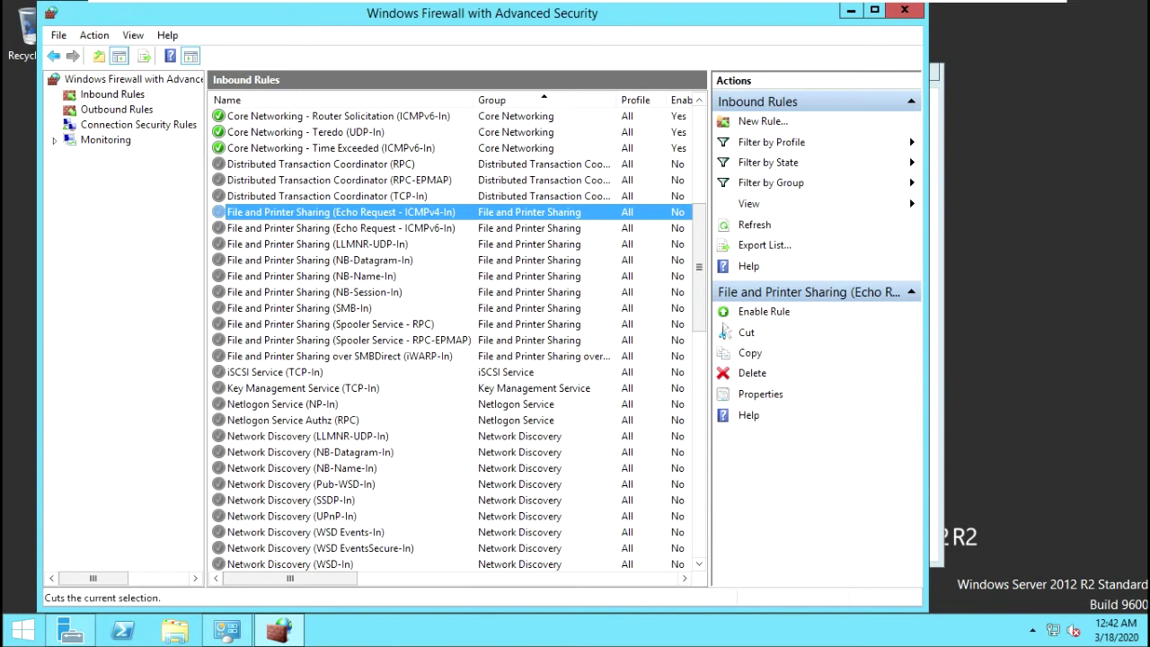
click(747, 312)
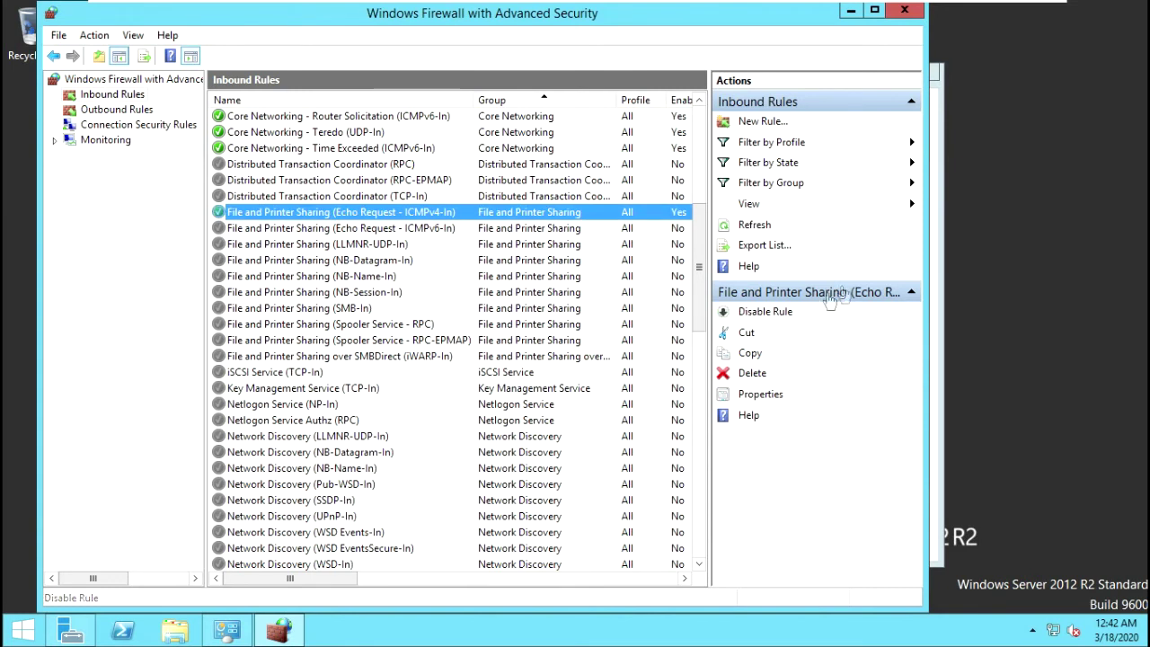
Step: Confirm the host ping to 192.168.10.100 now gets replies, then return to the VM
click(998, 10)
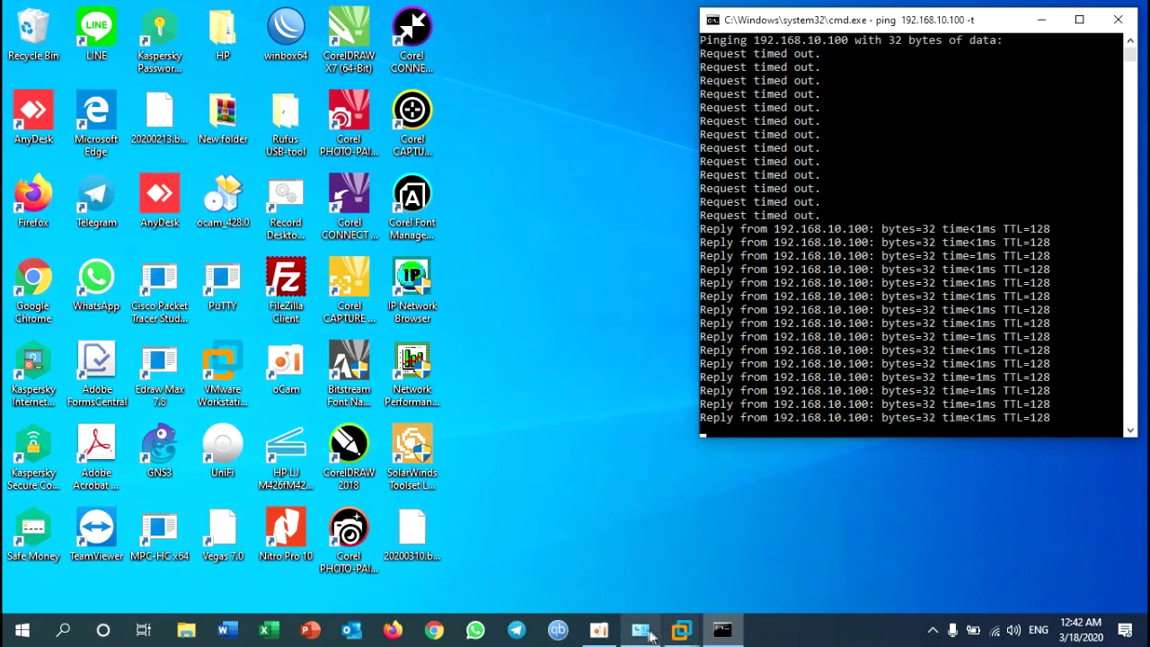
mouse_move(681, 630)
click(730, 523)
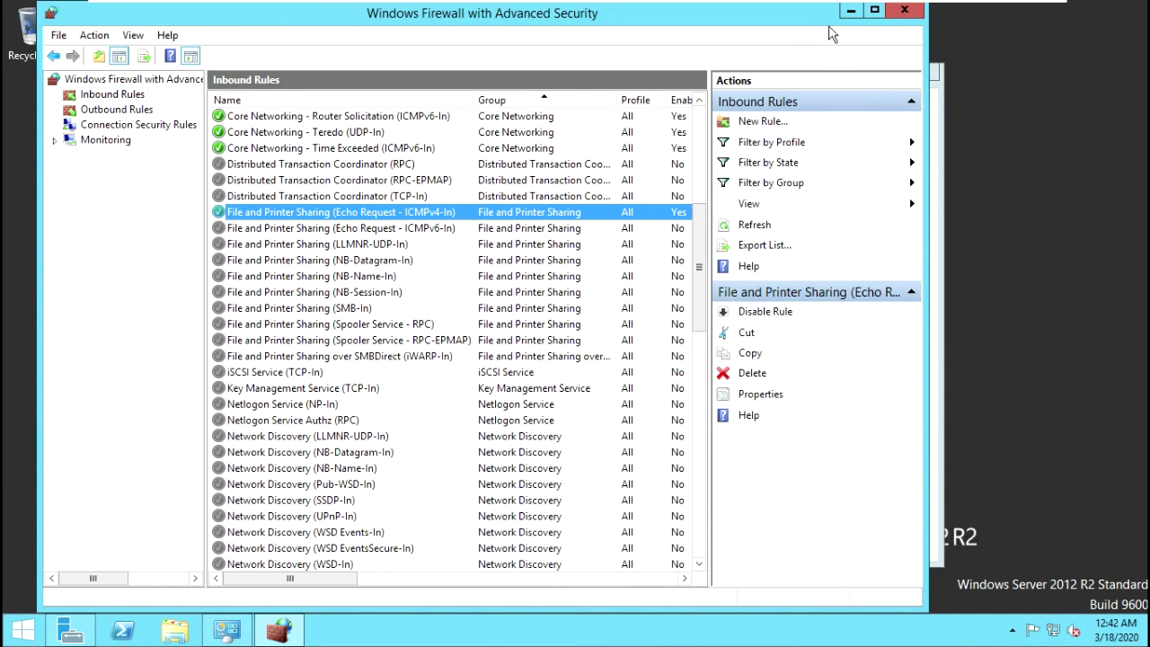
Step: Close Windows Firewall and open System properties for This PC
click(852, 13)
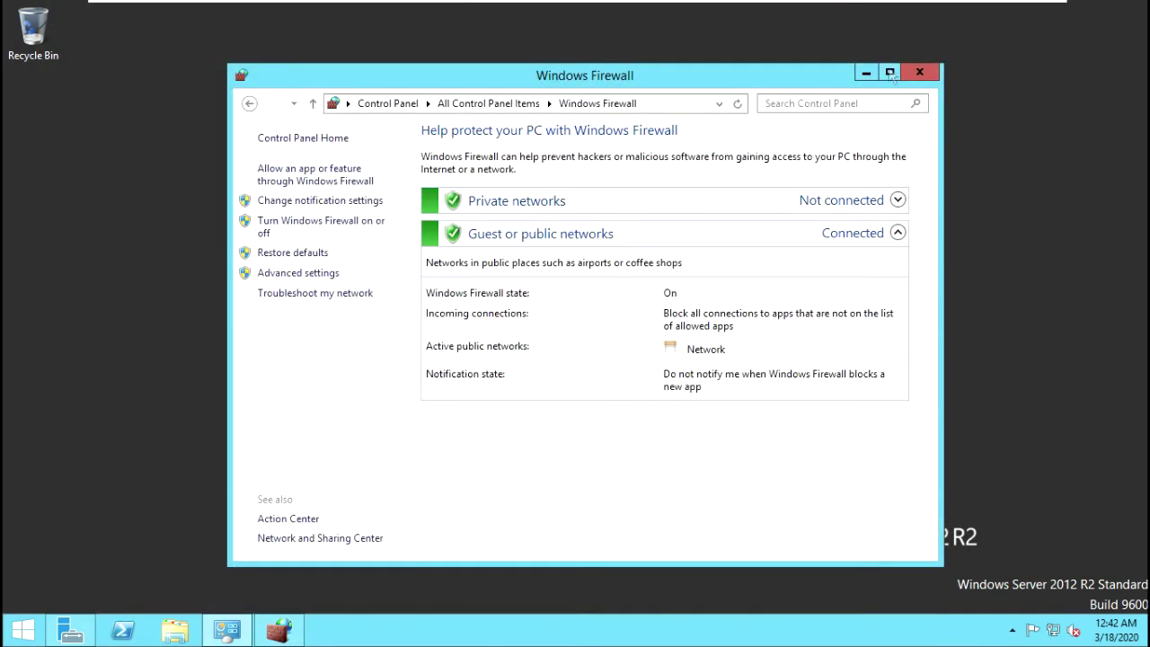
click(918, 75)
click(175, 630)
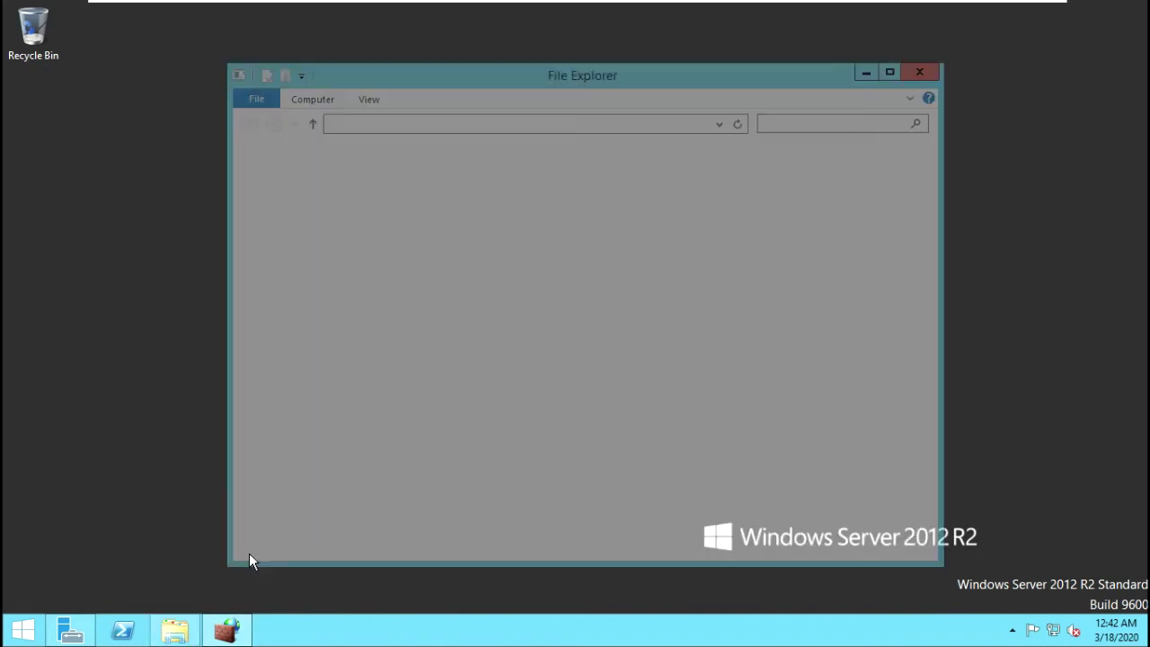
right_click(292, 249)
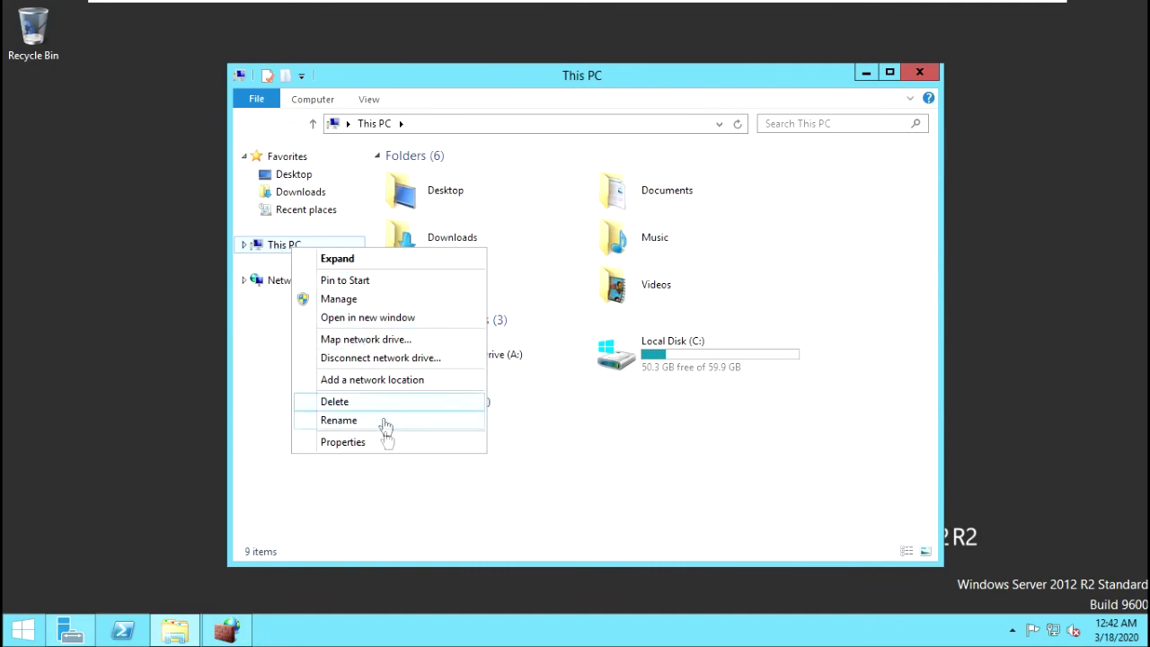
click(343, 442)
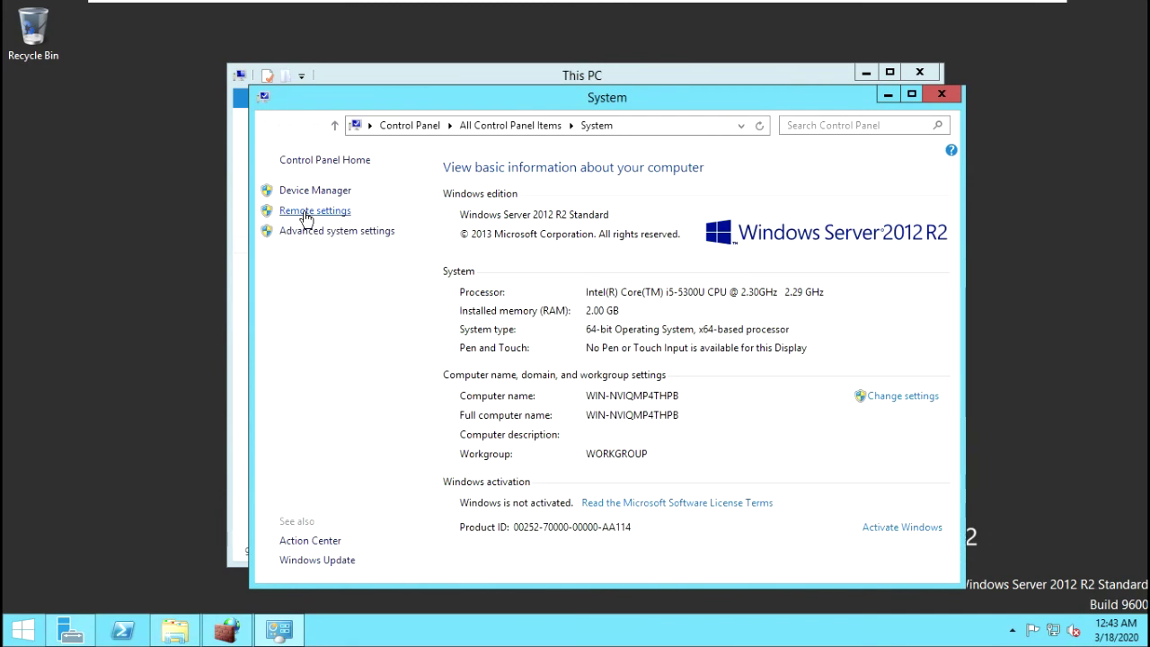
Step: Allow remote connections, accept the firewall exception notice, and minimize the open windows
click(306, 212)
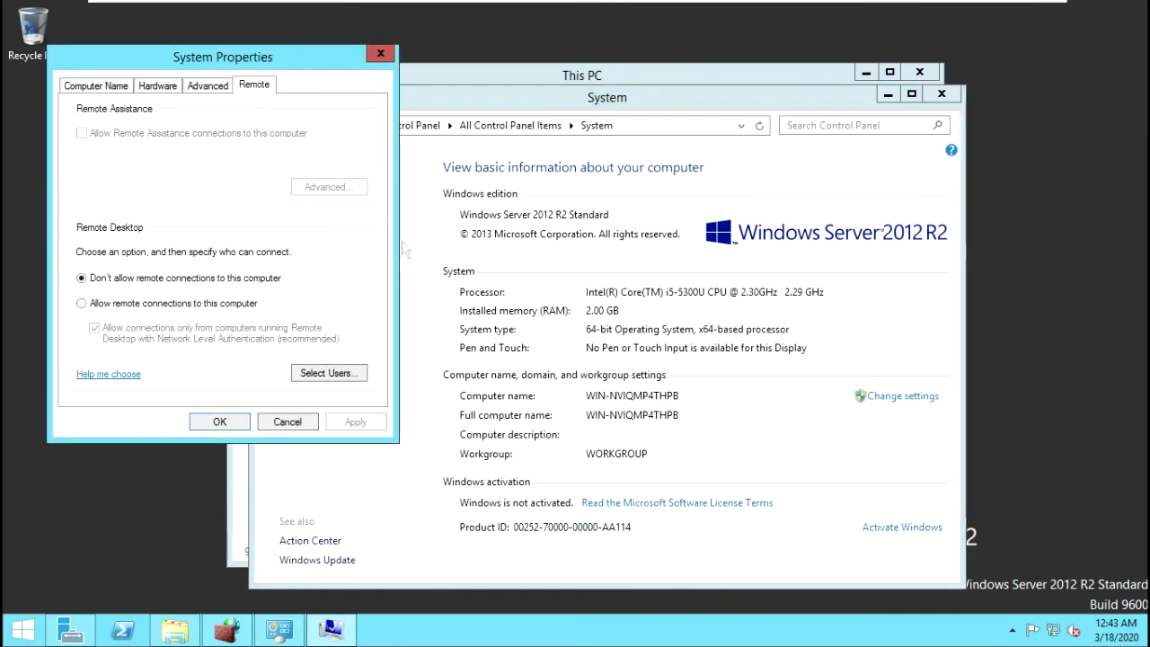
click(102, 306)
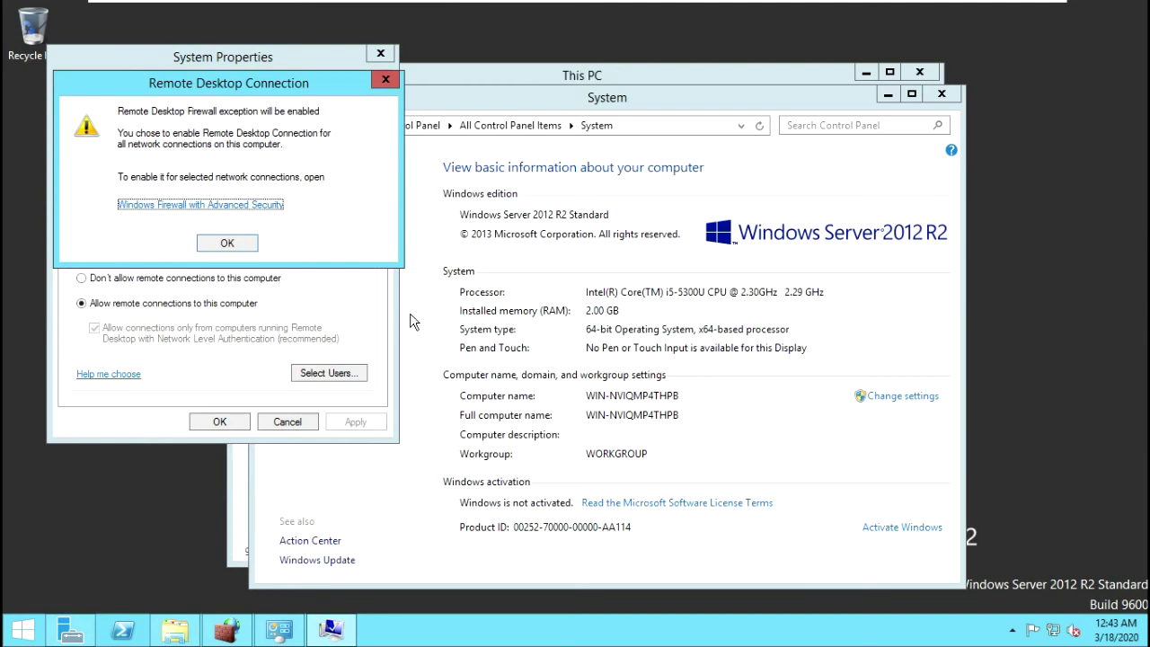
click(227, 243)
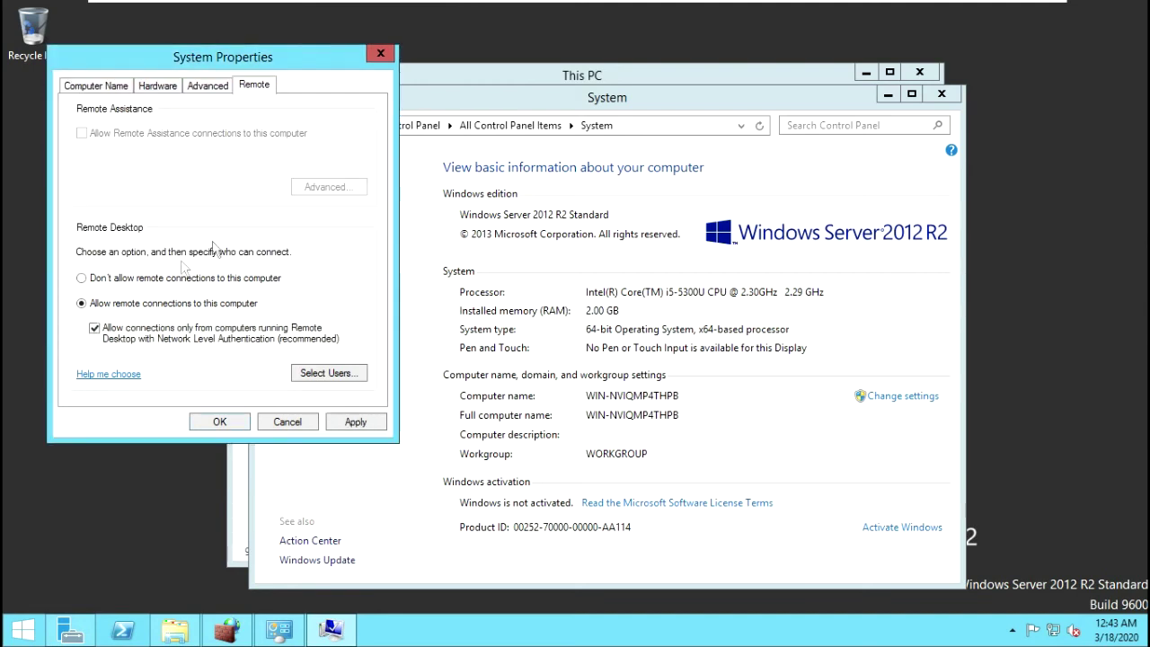
click(222, 422)
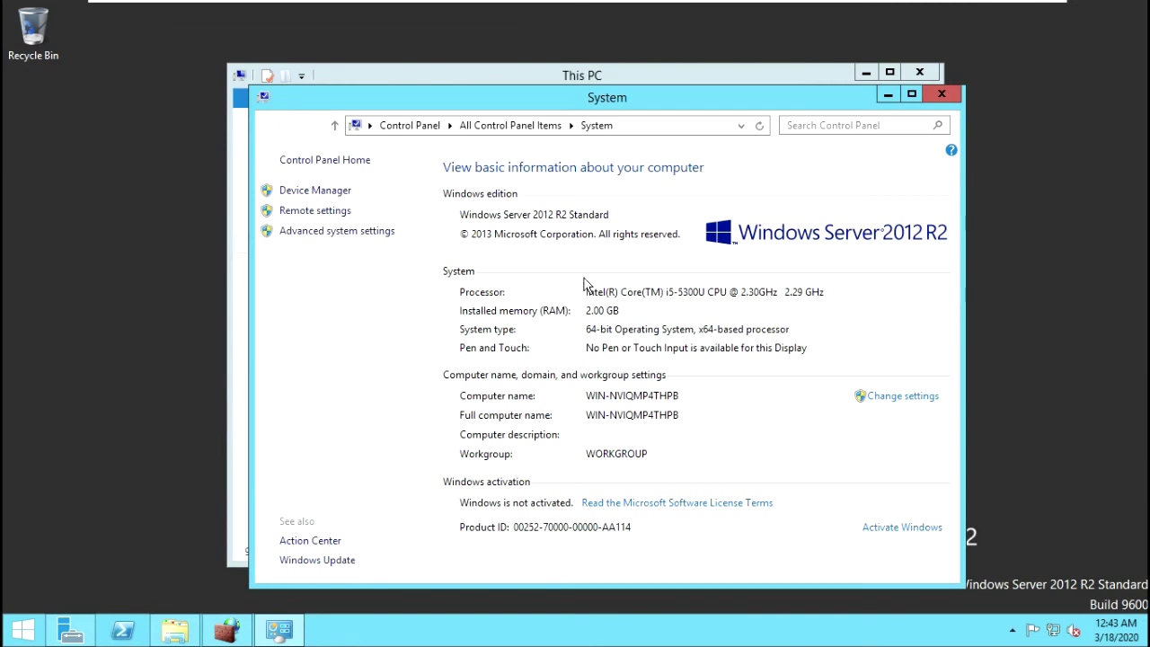
click(889, 96)
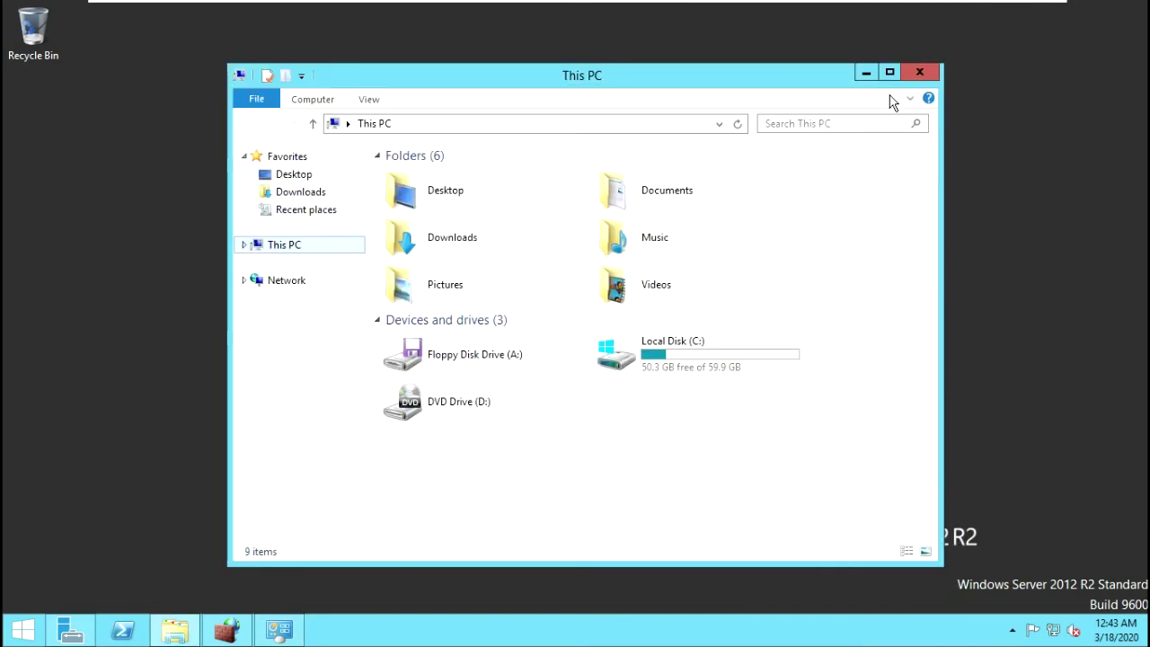
click(865, 72)
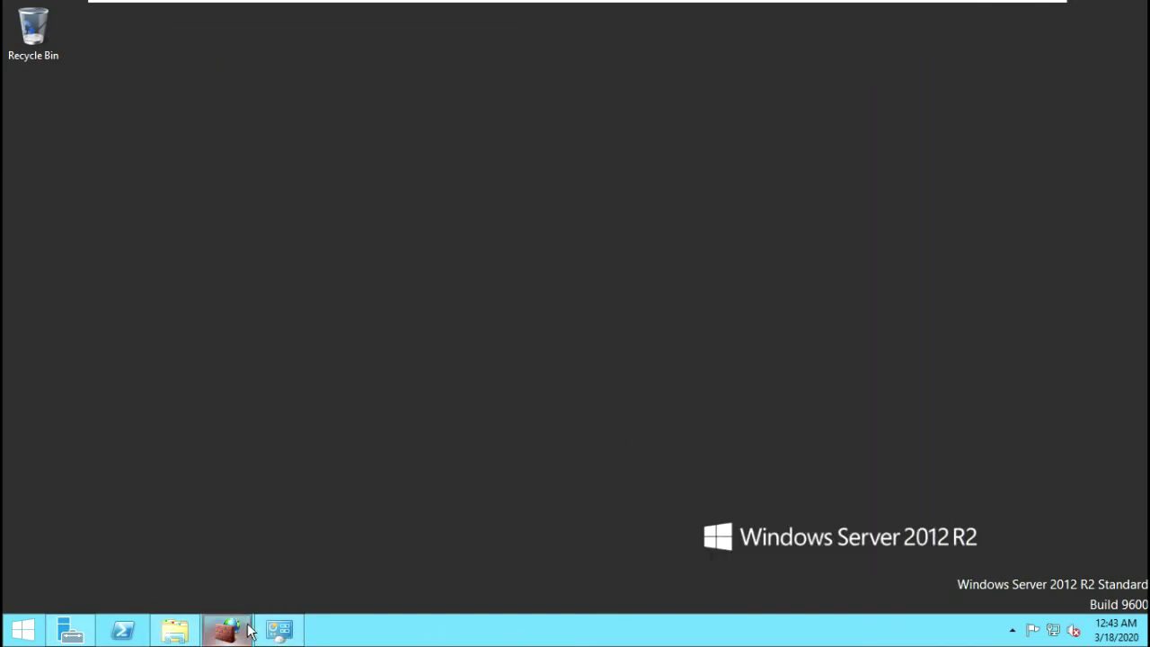
Step: Enable the Remote Desktop Shadow (TCP-In), User Mode (TCP-In) and User Mode (UDP-In) inbound rules
click(244, 632)
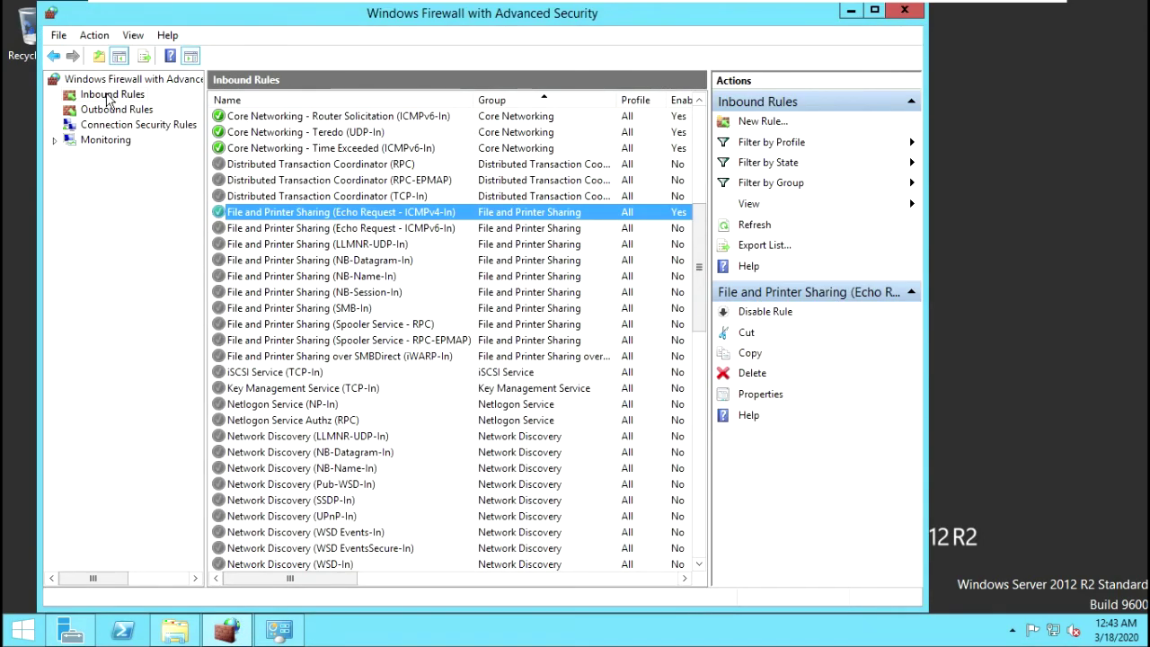
scroll(295, 262, down, 1)
scroll(295, 262, down, 7)
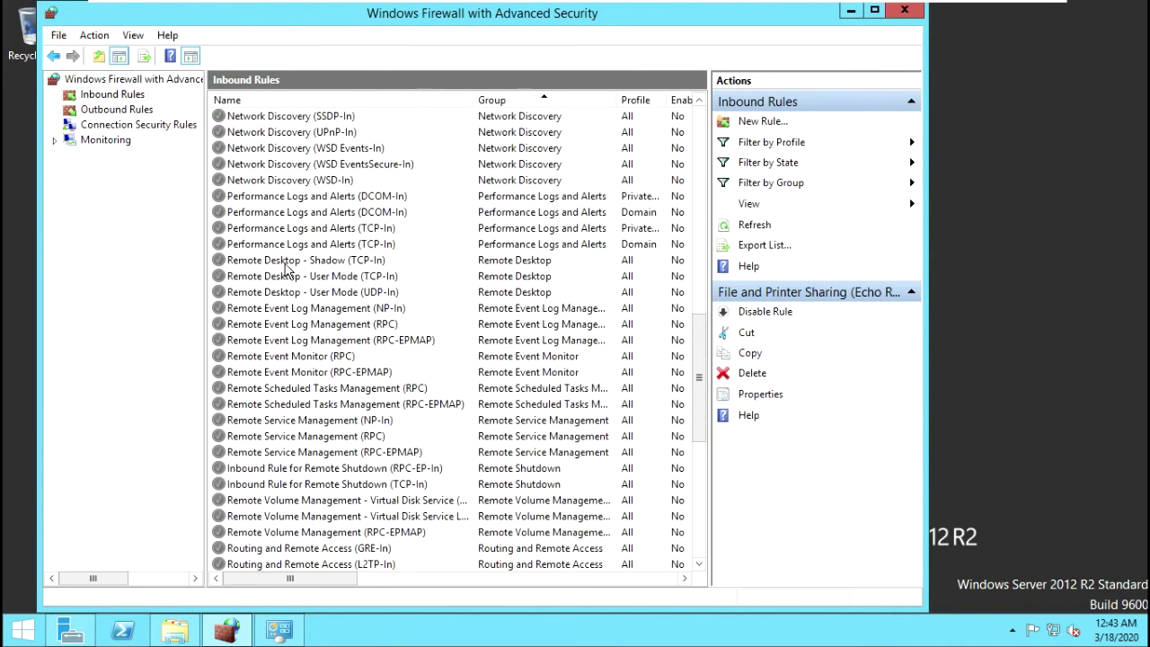
click(286, 262)
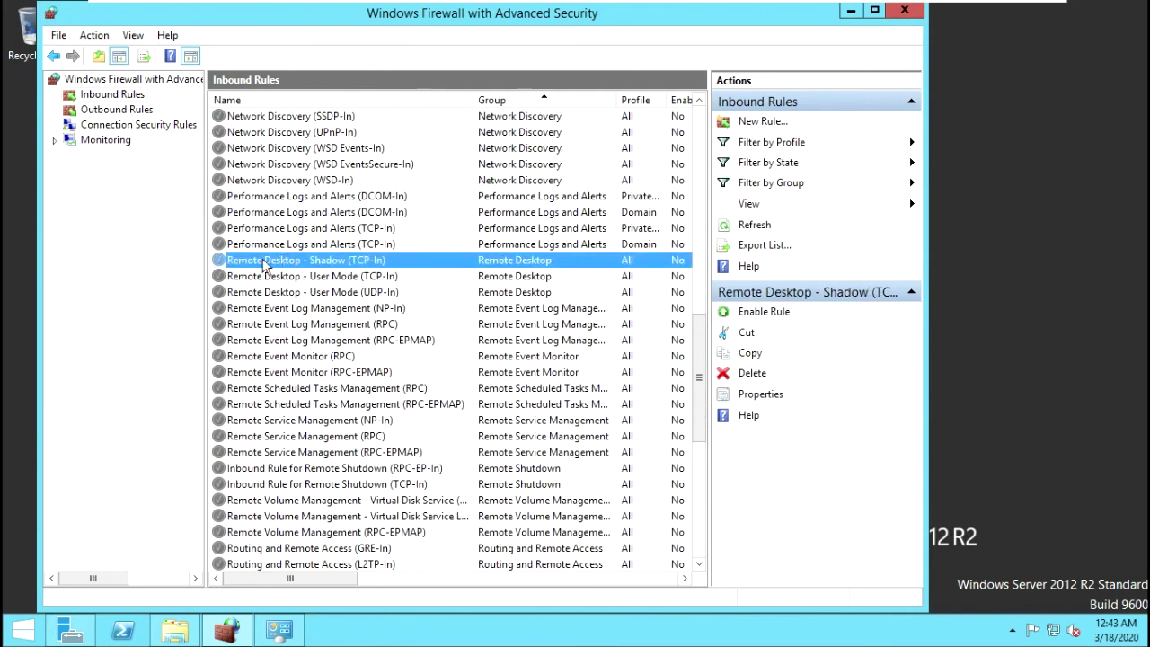
click(286, 279)
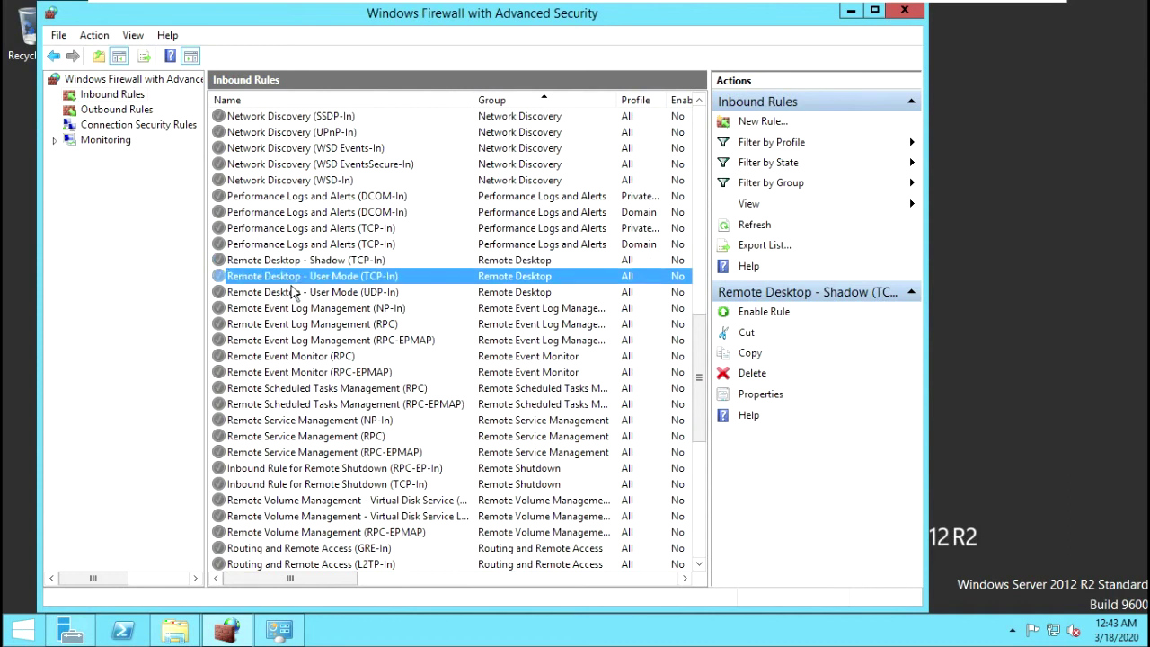
click(297, 293)
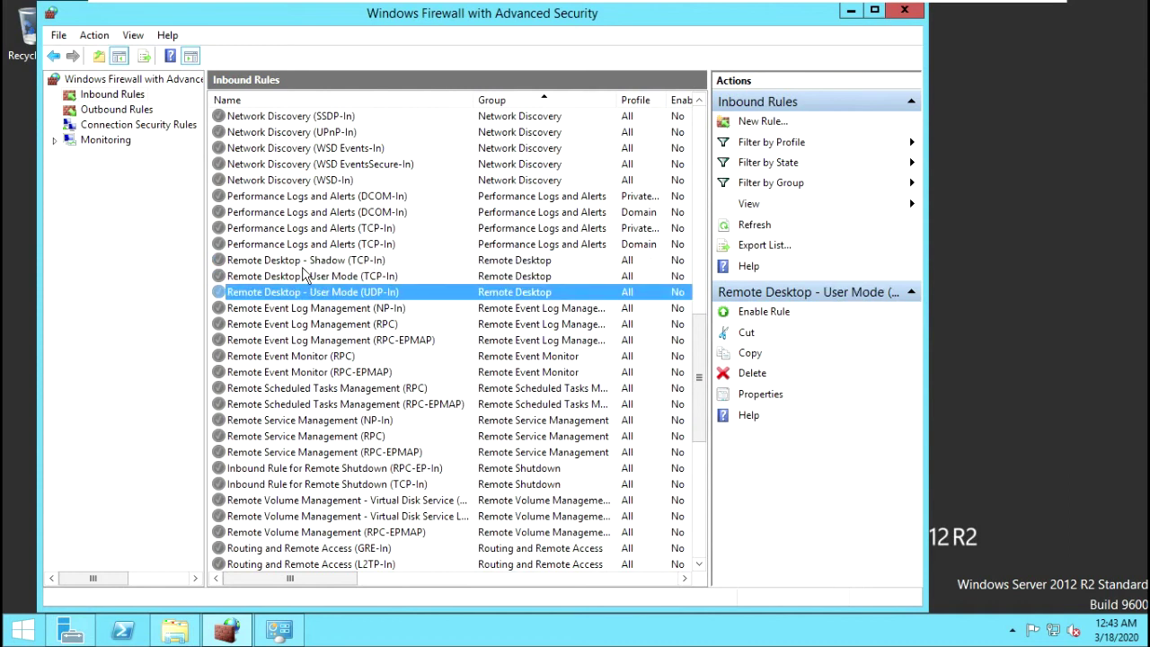
click(301, 263)
click(765, 312)
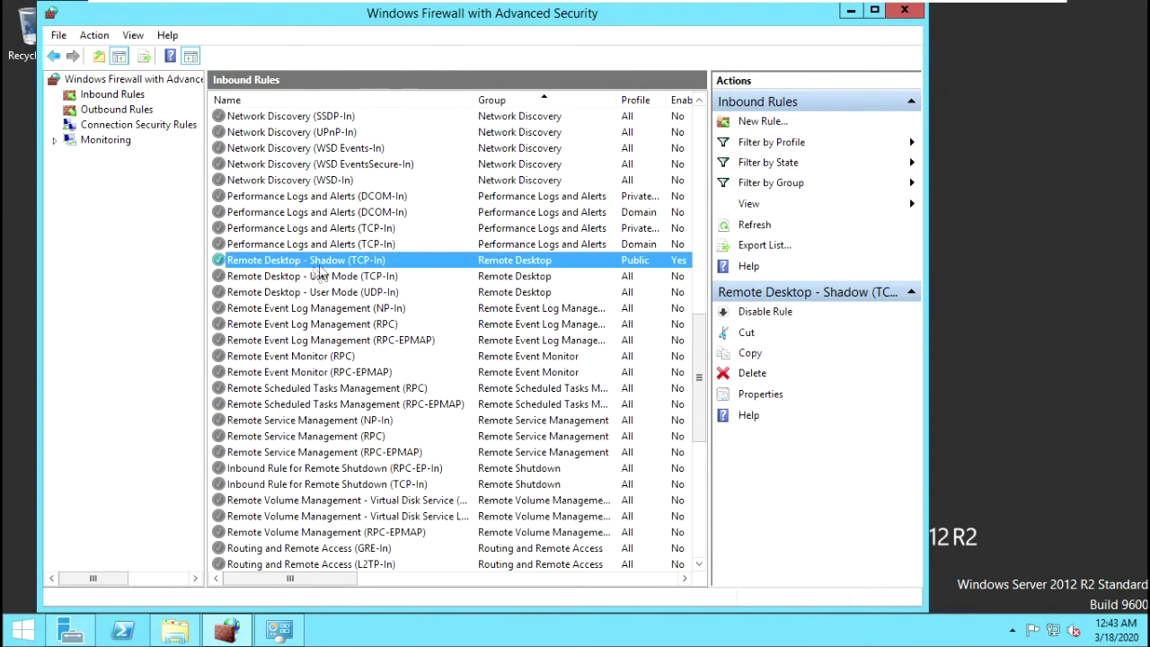
click(276, 279)
click(745, 316)
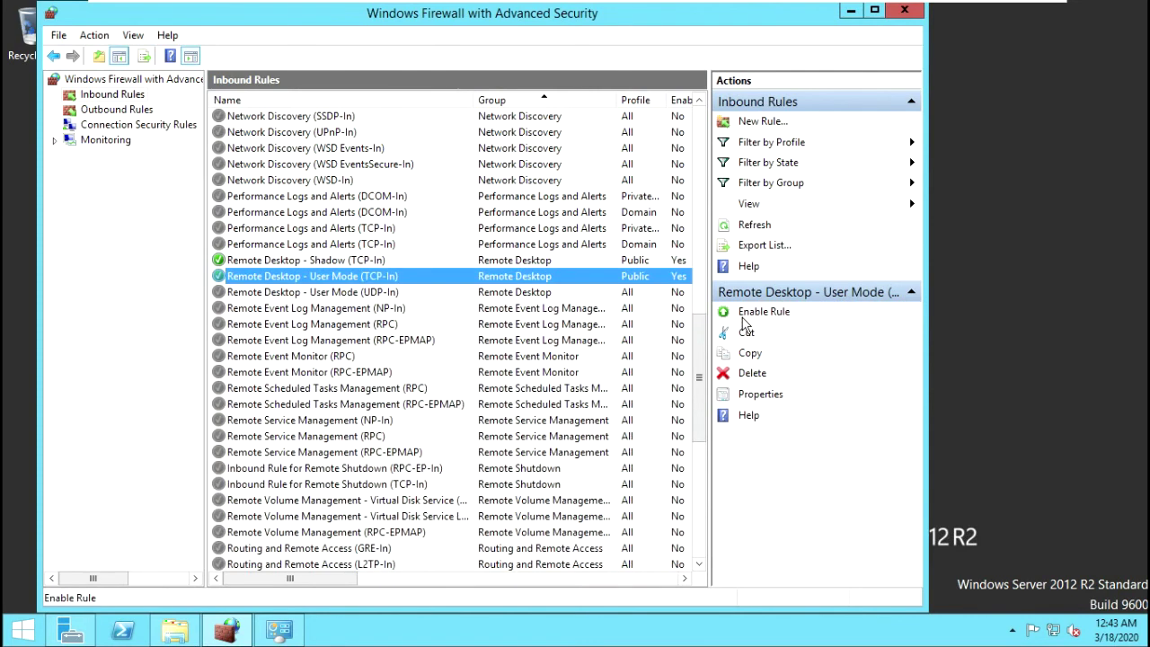
click(286, 294)
click(745, 315)
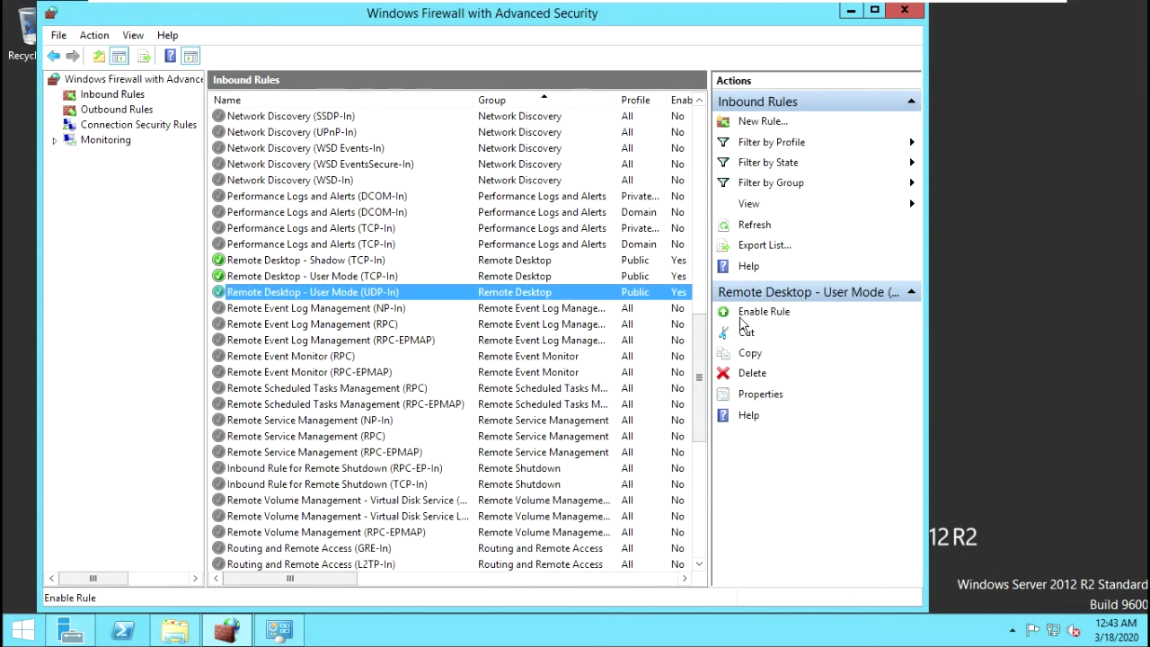
Step: Review the enabled Remote Desktop and ICMPv4 echo rules, then close the firewall console
click(248, 263)
click(251, 291)
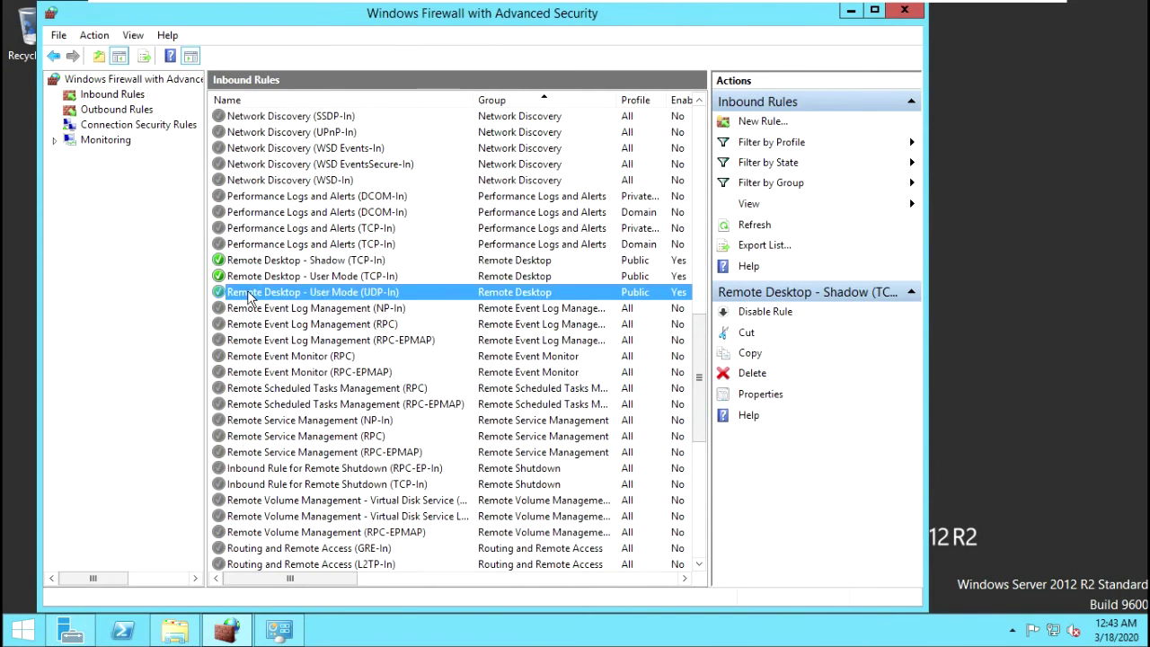
click(261, 263)
click(258, 279)
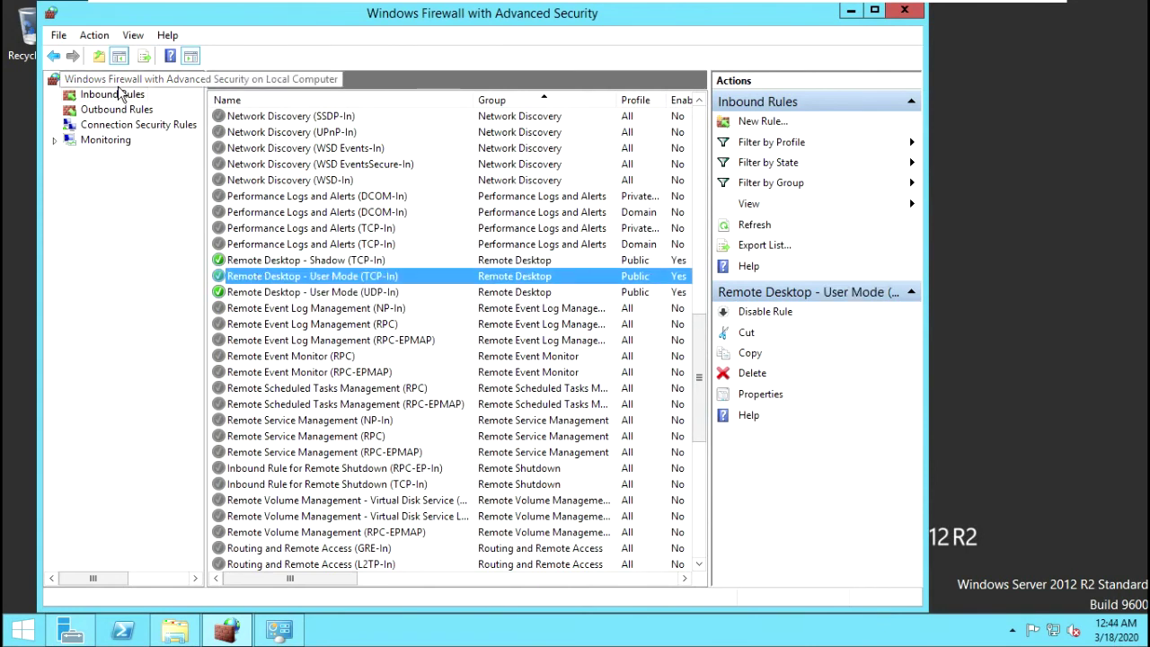
click(257, 263)
click(259, 295)
scroll(292, 218, up, 6)
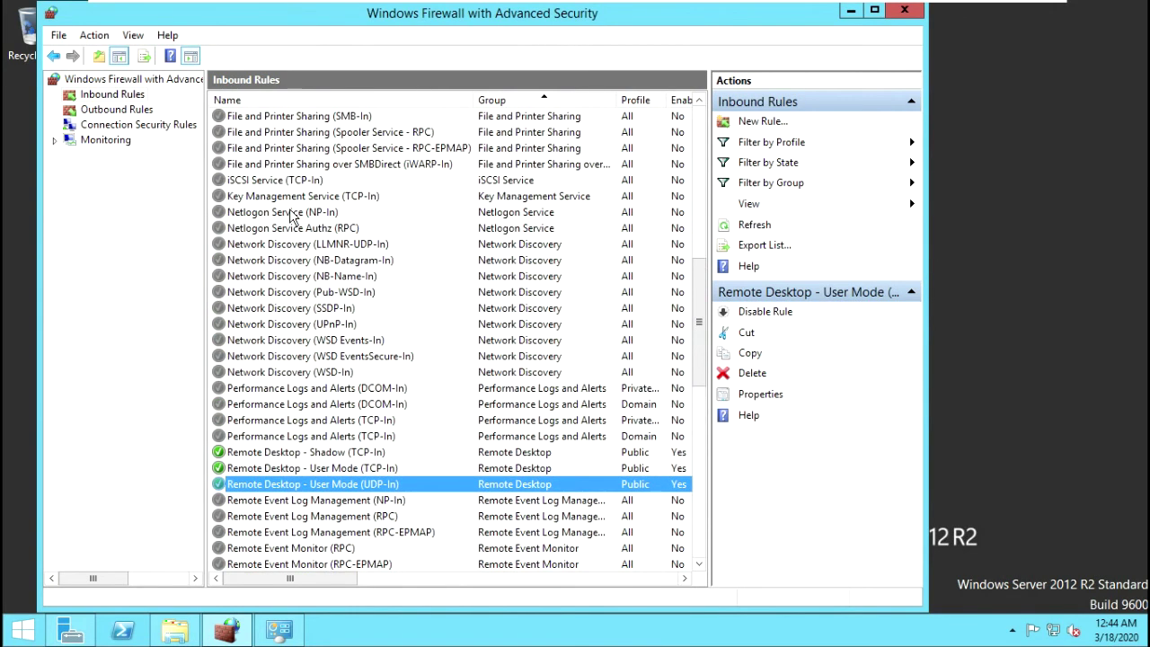
scroll(305, 233, up, 2)
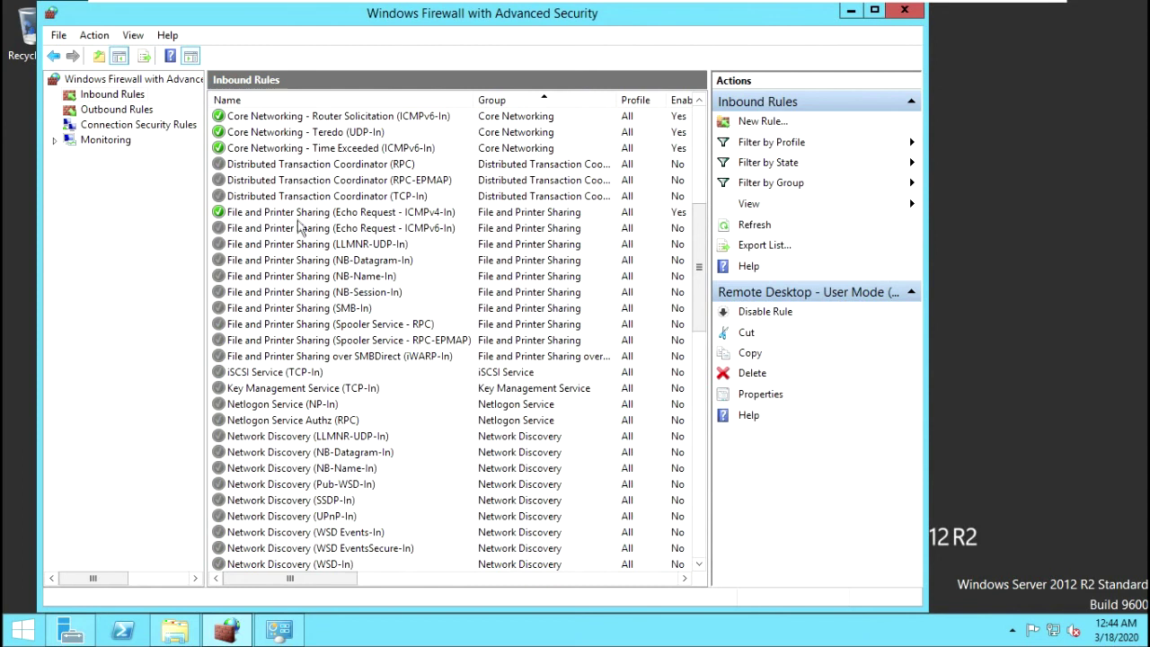
click(364, 216)
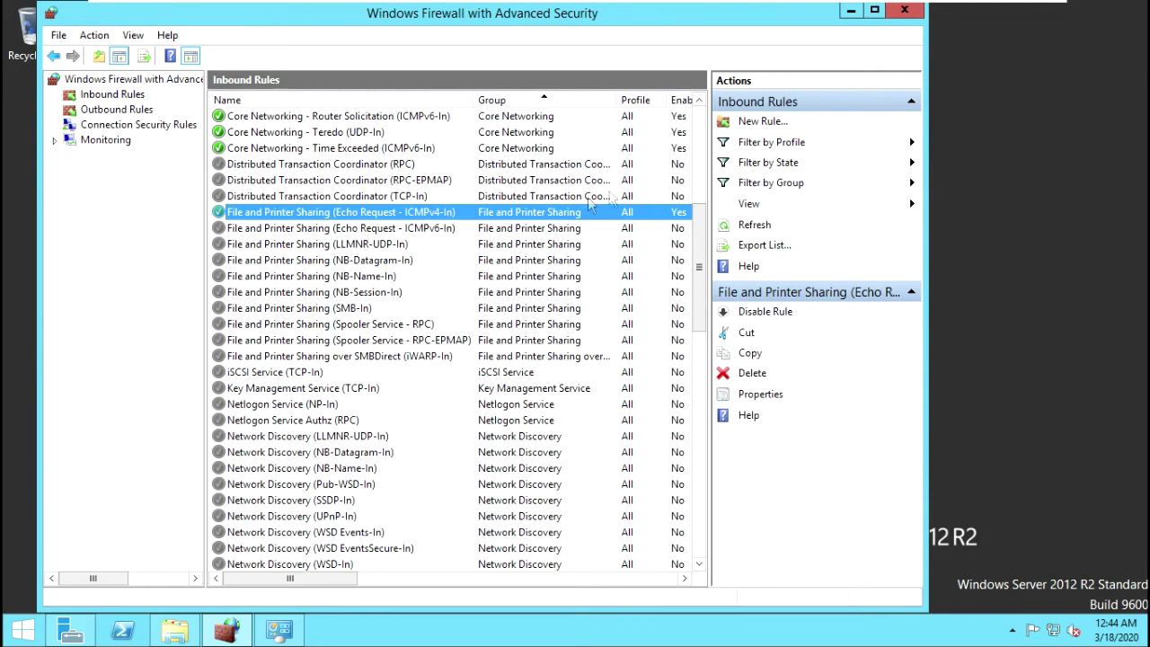
click(901, 12)
Step: Minimize the VM and launch Remote Desktop Connection on the host by searching 'remot'
mouse_move(917, 5)
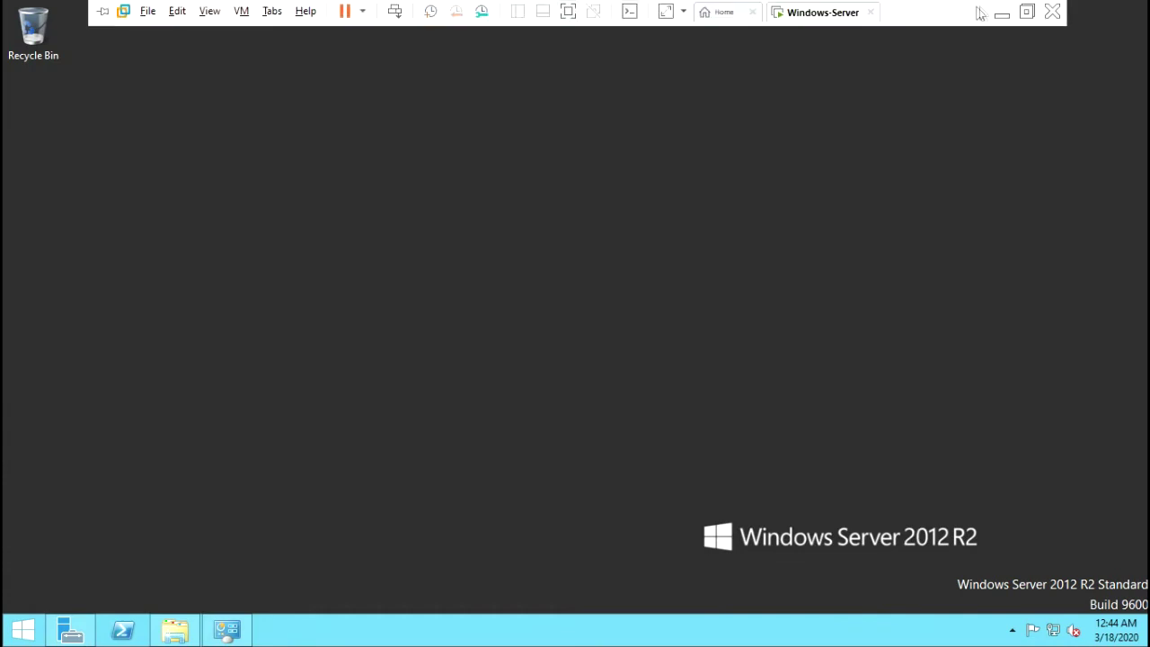
click(1002, 14)
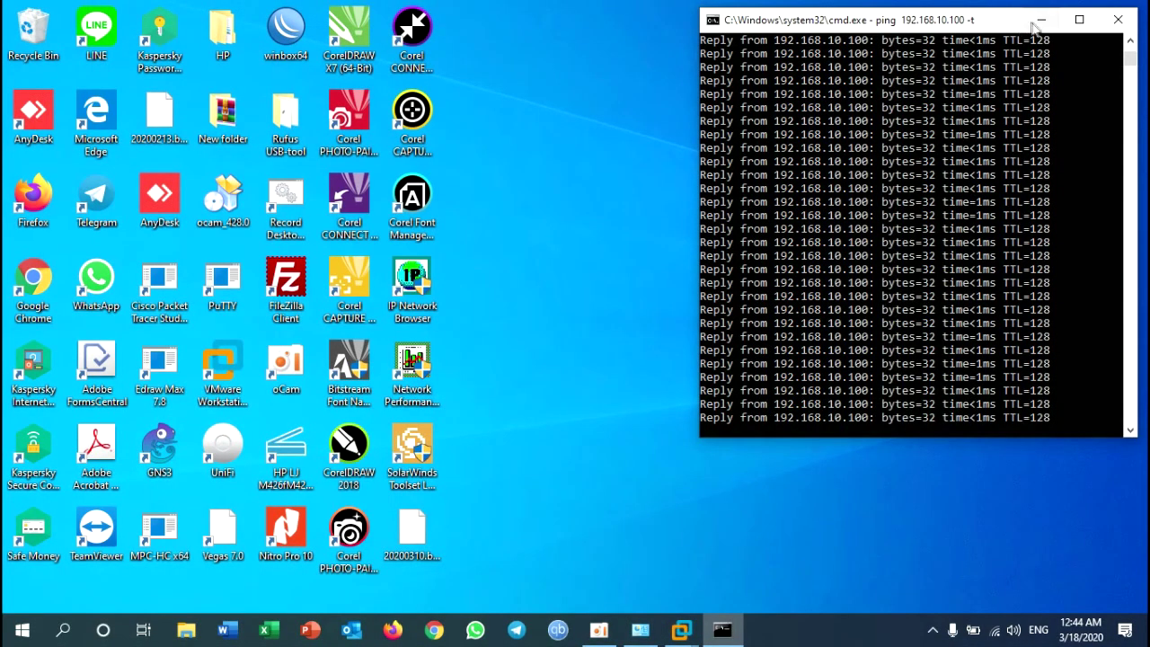
click(557, 385)
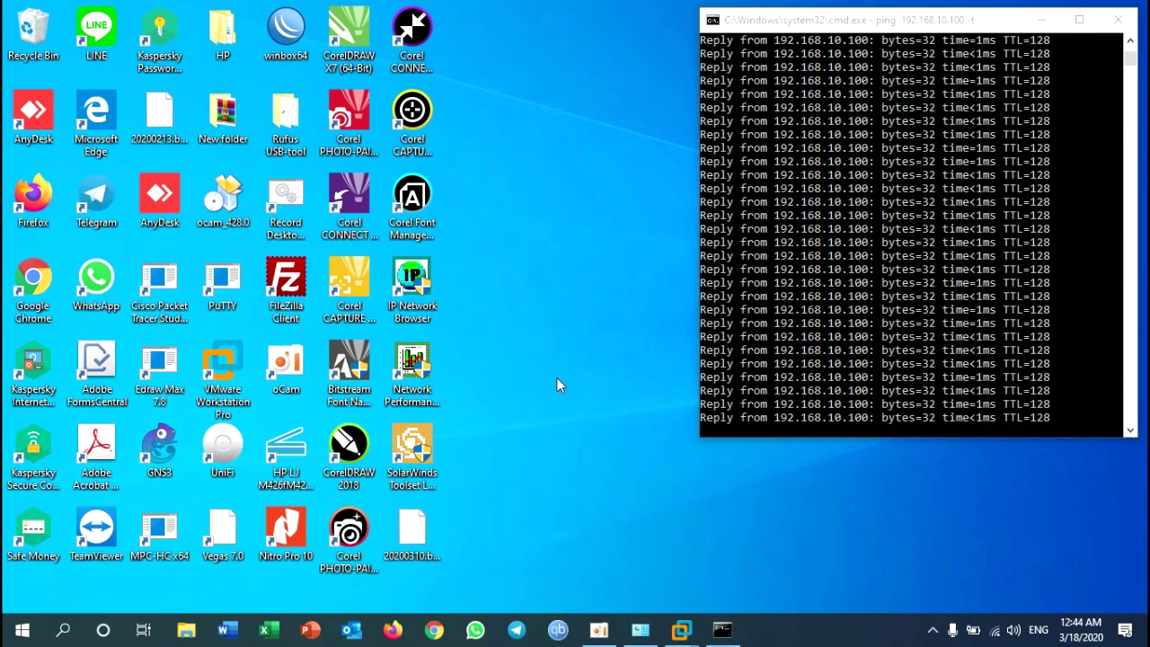
key(super)
text(remot)
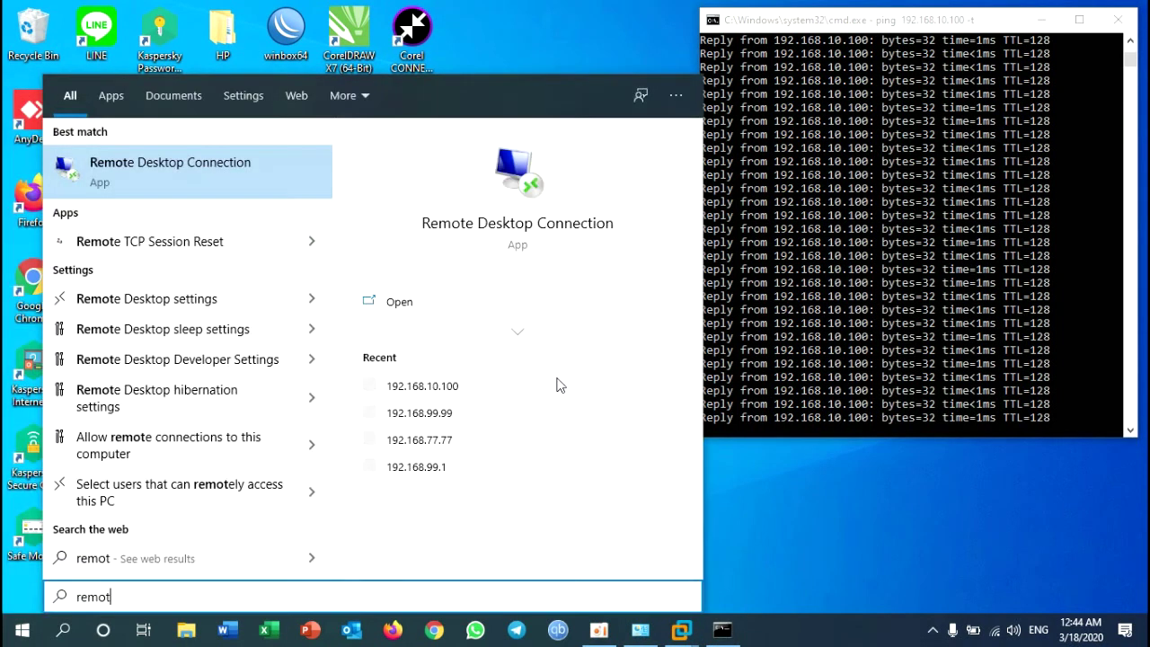
click(194, 175)
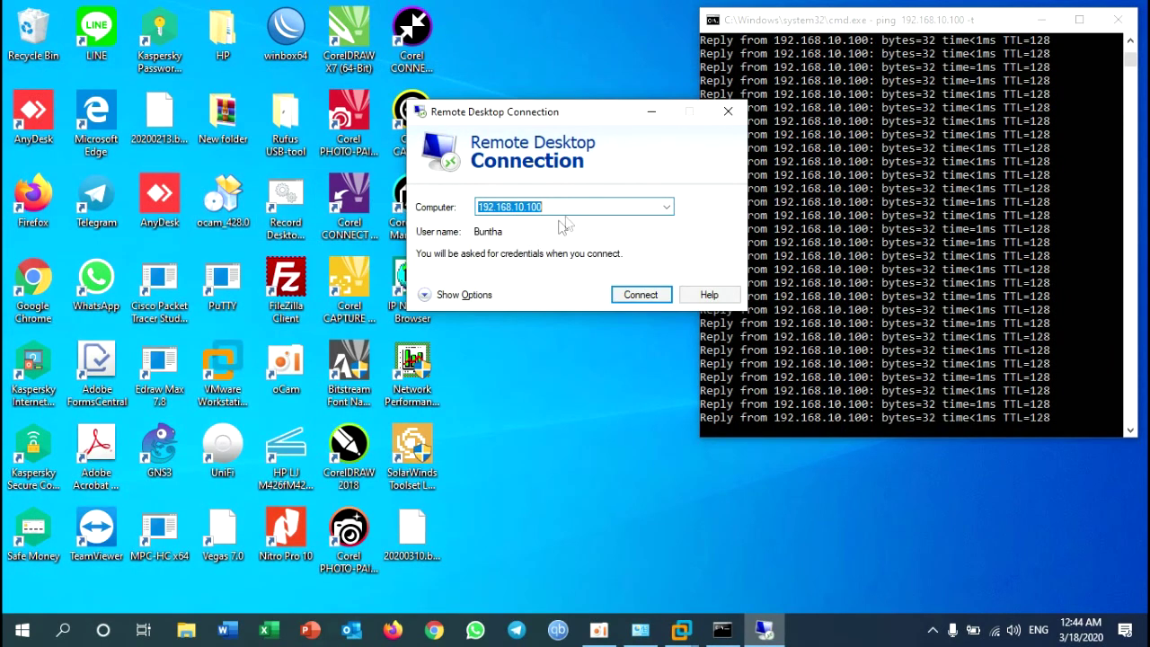
Step: Verify the Computer field reads 192.168.10.100
click(578, 207)
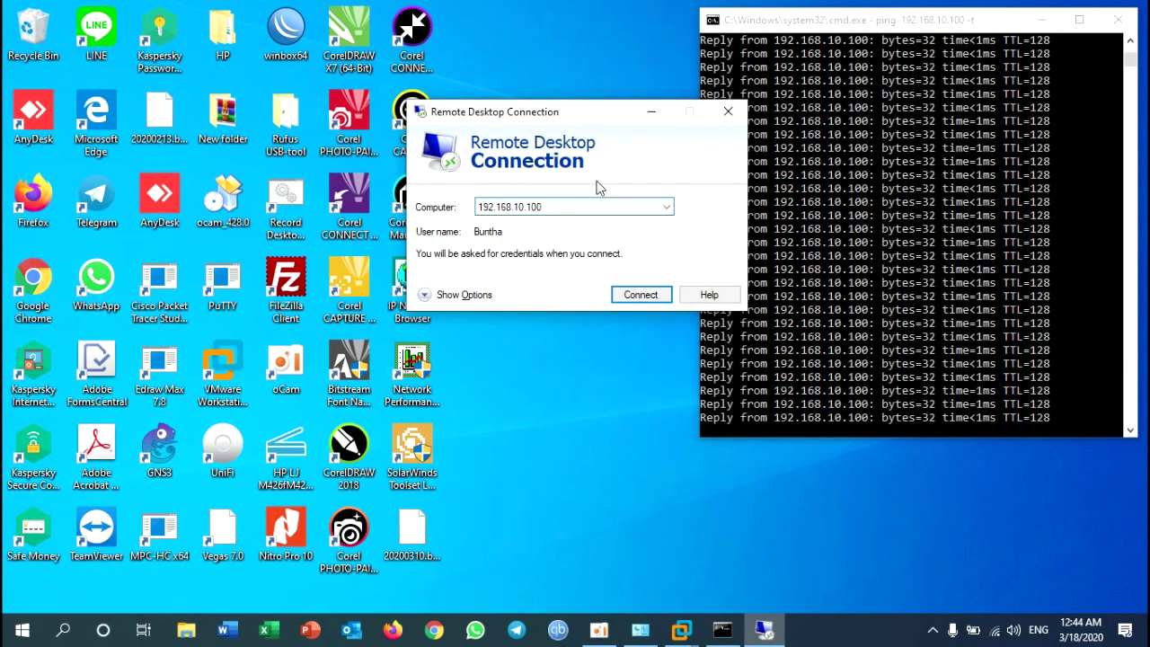
click(512, 207)
click(555, 208)
Step: Start connecting and enter a different account's user name and password
click(651, 289)
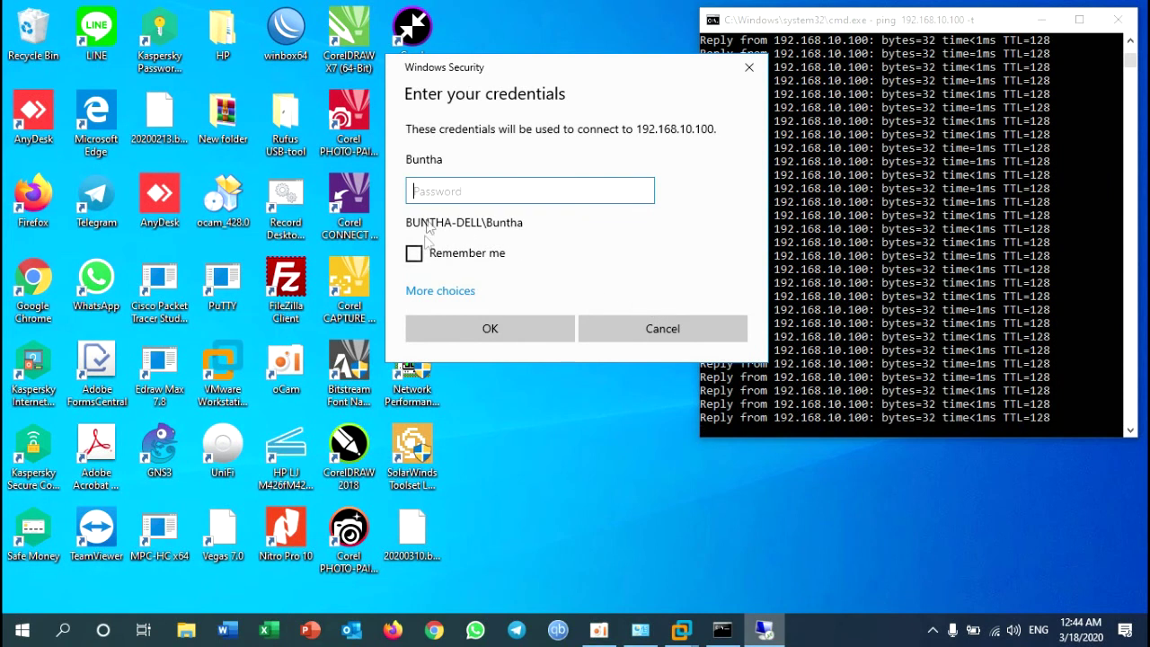
click(458, 291)
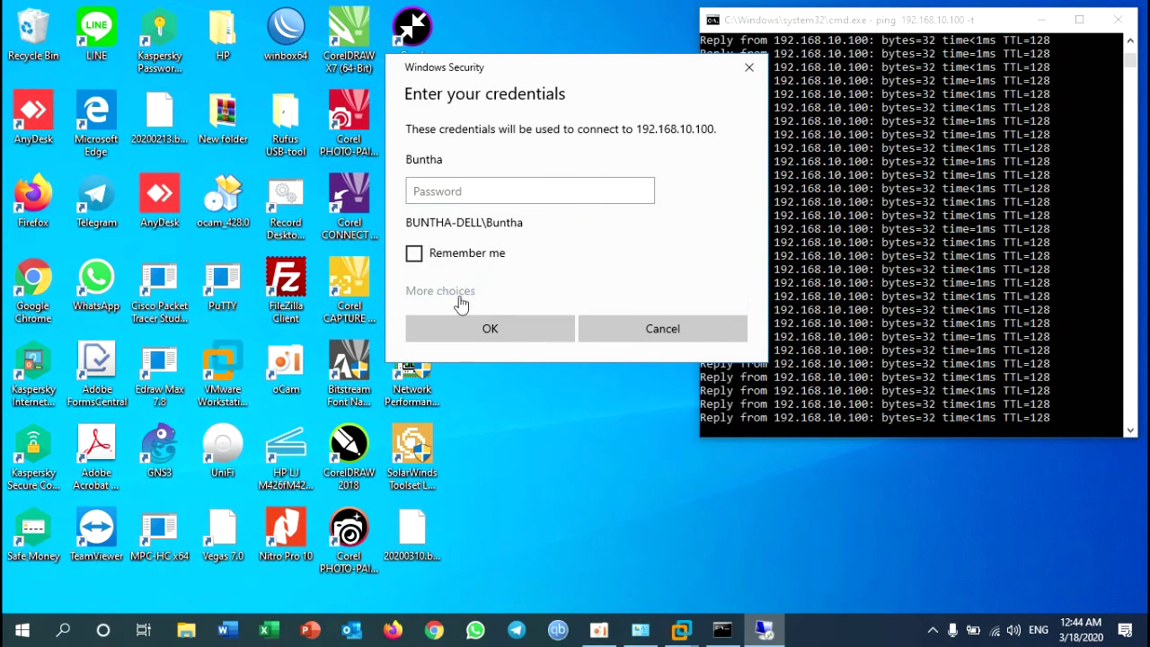
click(501, 379)
text(Buntha)
key(Tab)
text(••••••••)
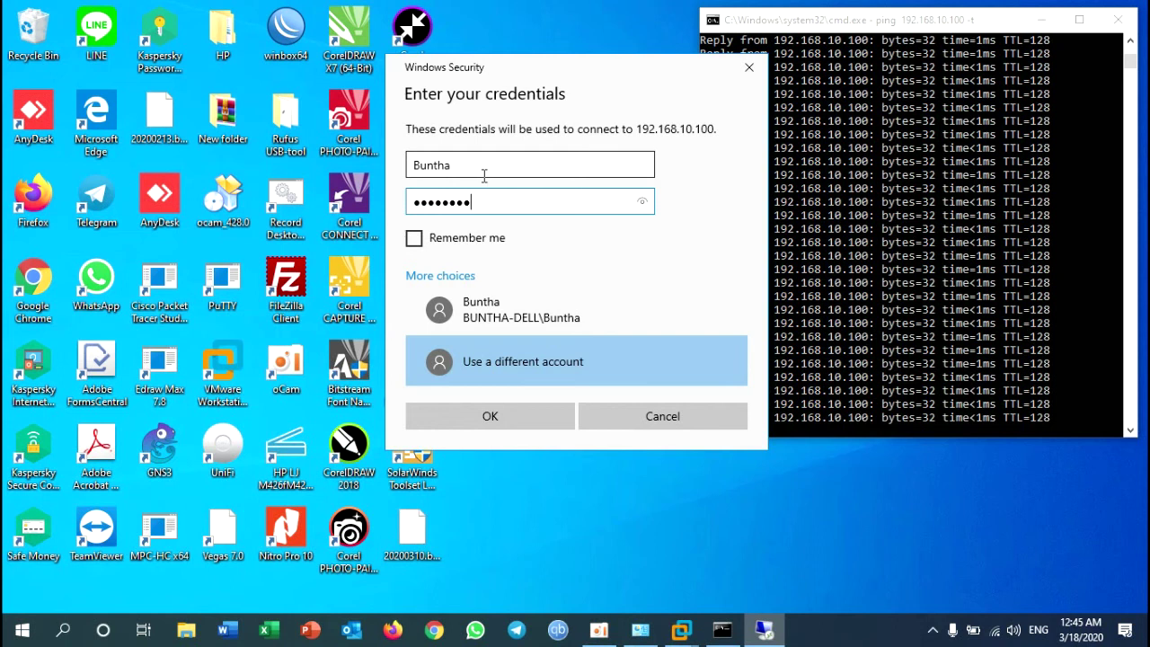
Step: Submit the credentials and accept the server certificate, suppressing future warnings
click(484, 175)
double_click(474, 202)
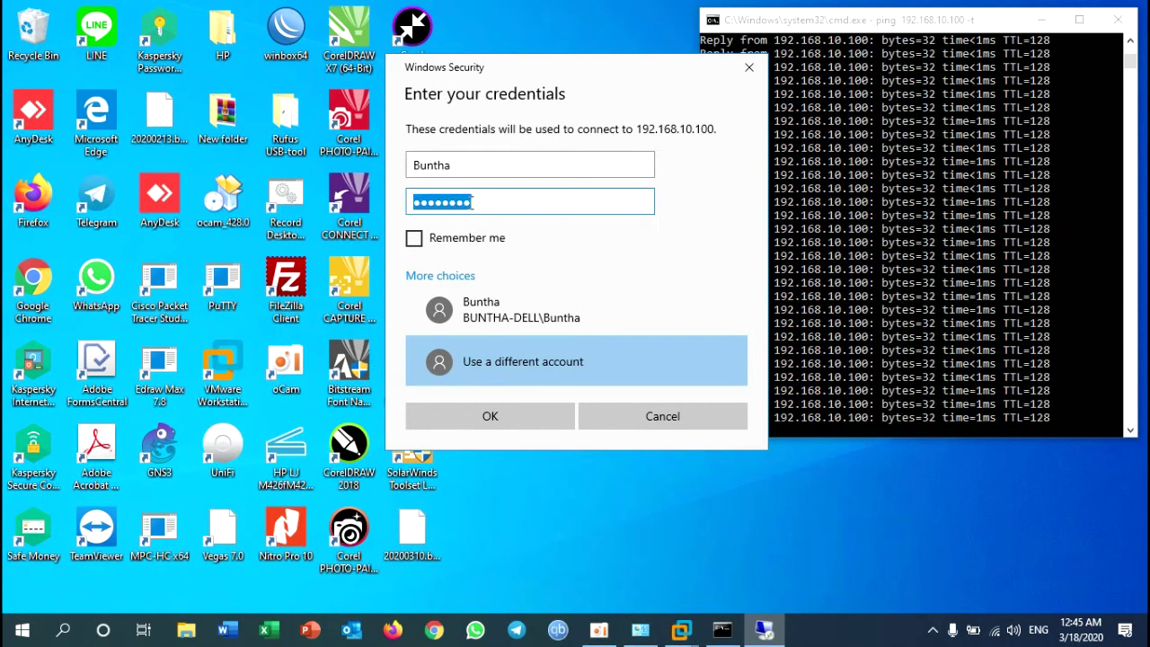
click(500, 419)
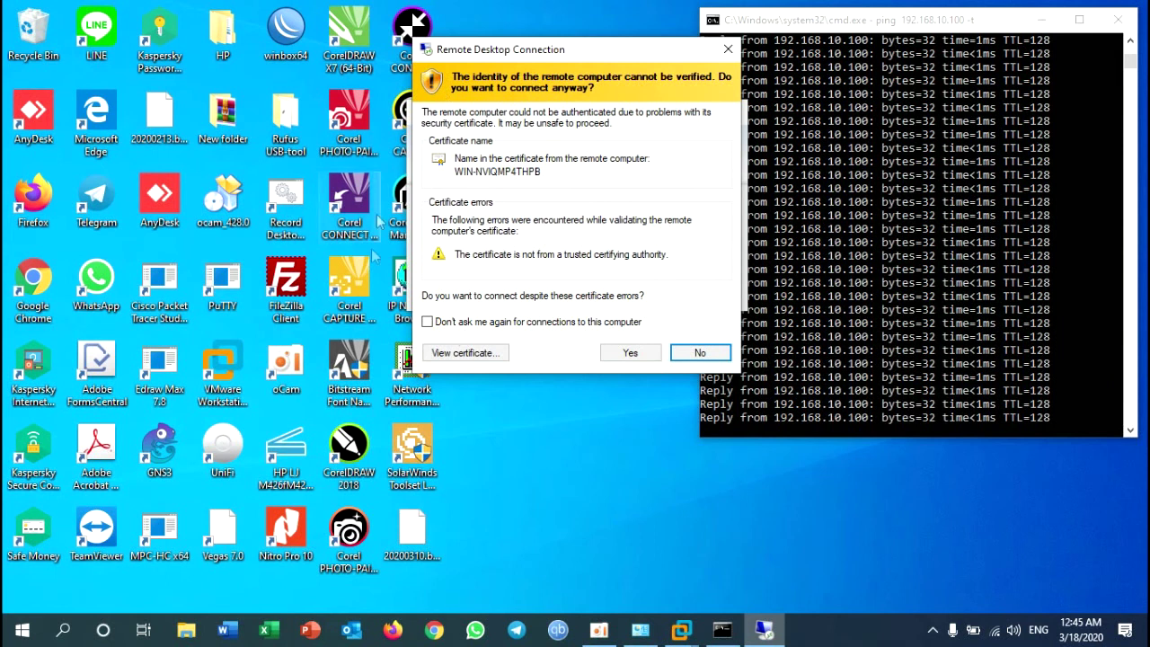
click(441, 324)
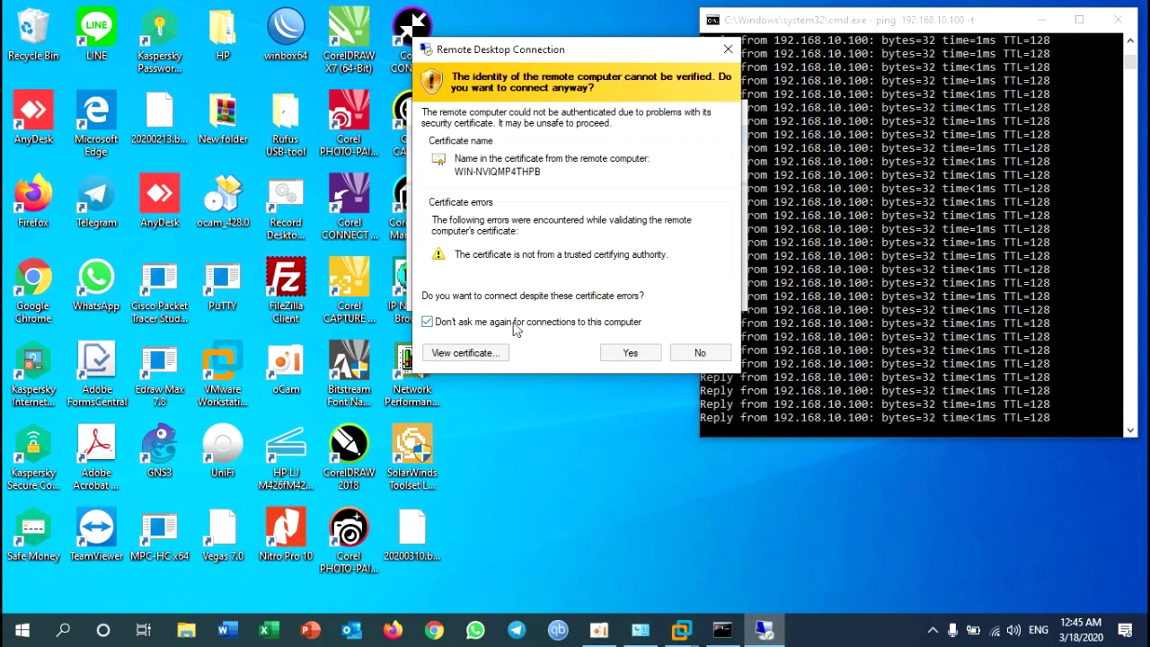
click(631, 353)
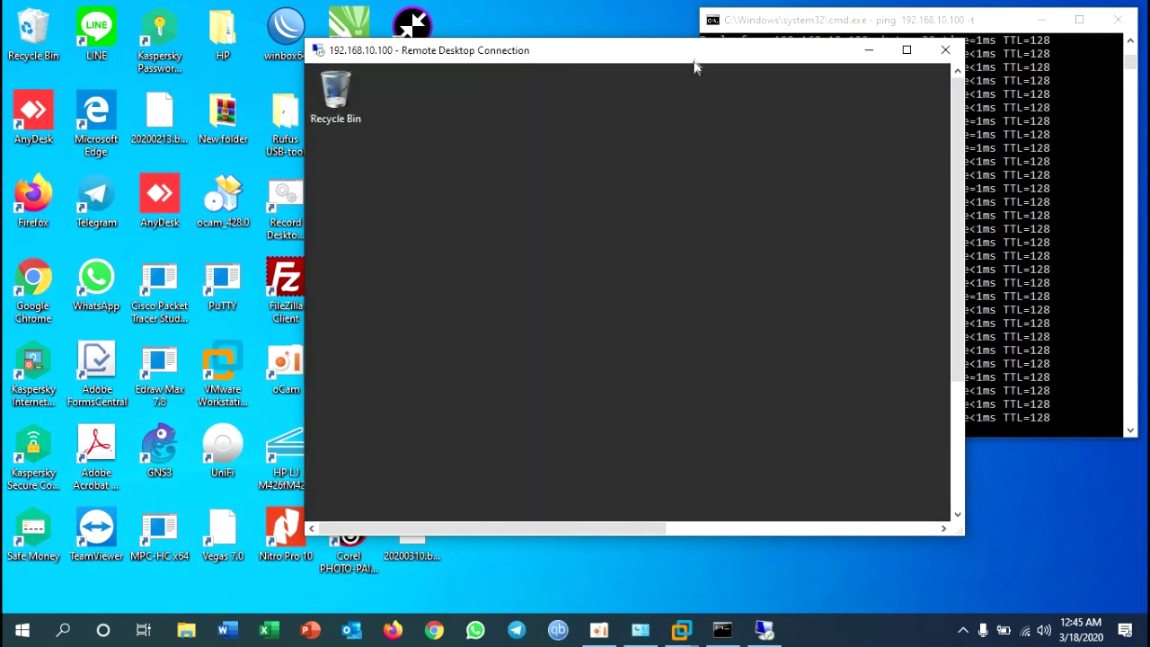
drag(696, 62, 625, 72)
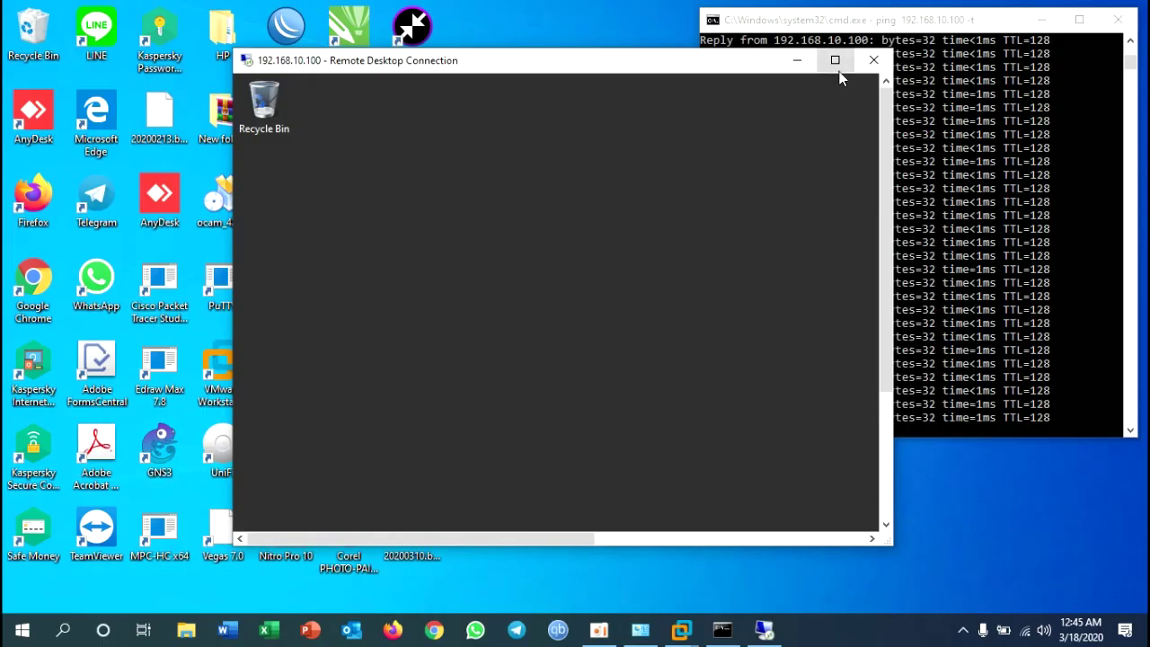
click(835, 60)
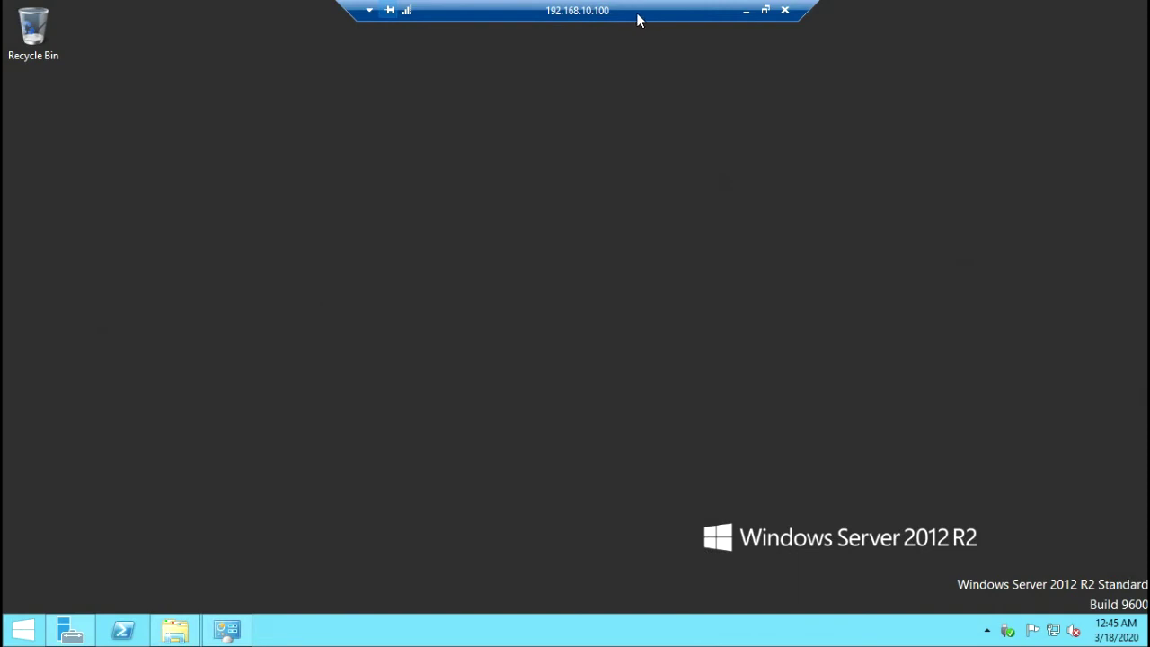
click(766, 11)
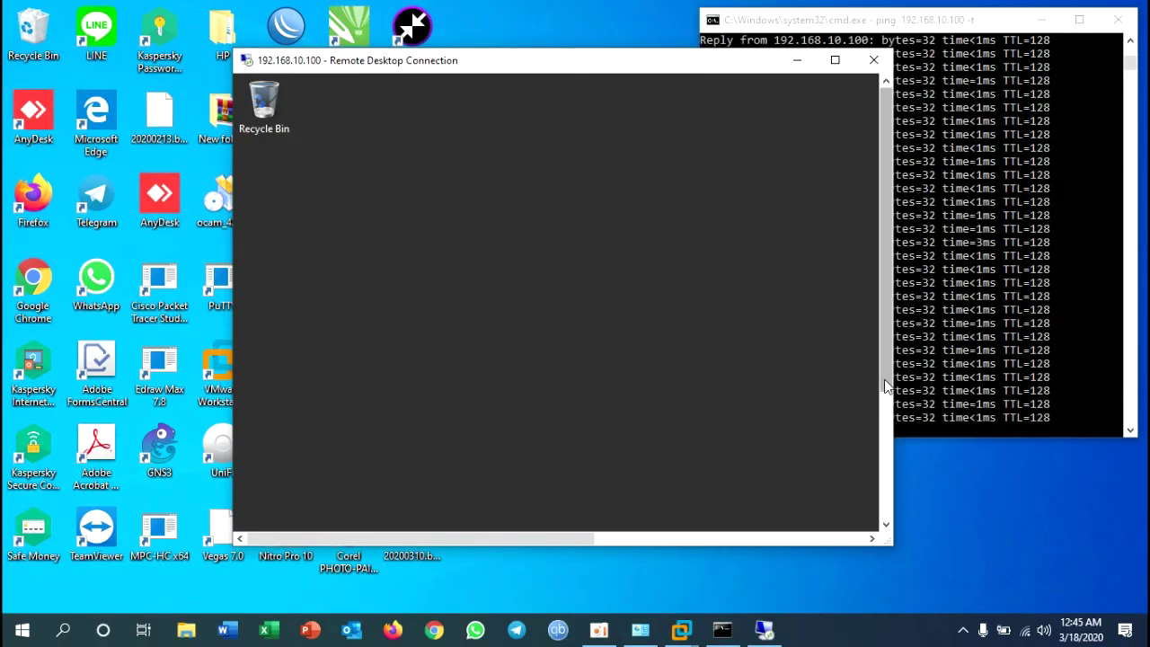
drag(668, 63, 459, 28)
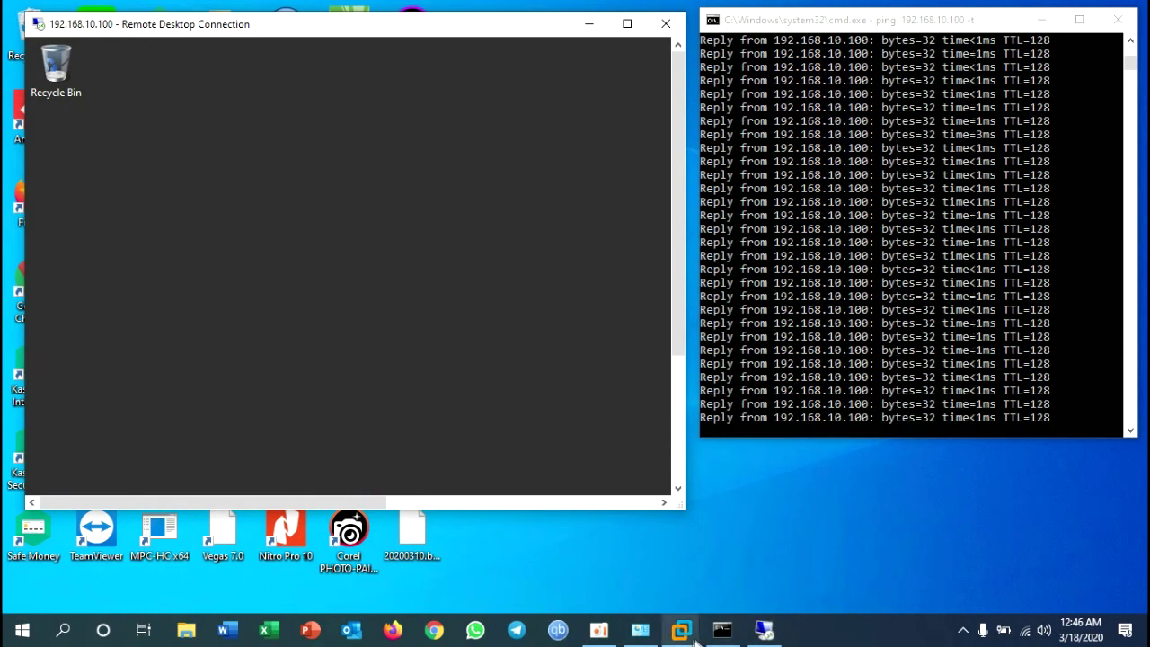
Step: Exit full screen and open the Windows-Server VM's Network Adapter settings
mouse_move(692, 639)
click(638, 542)
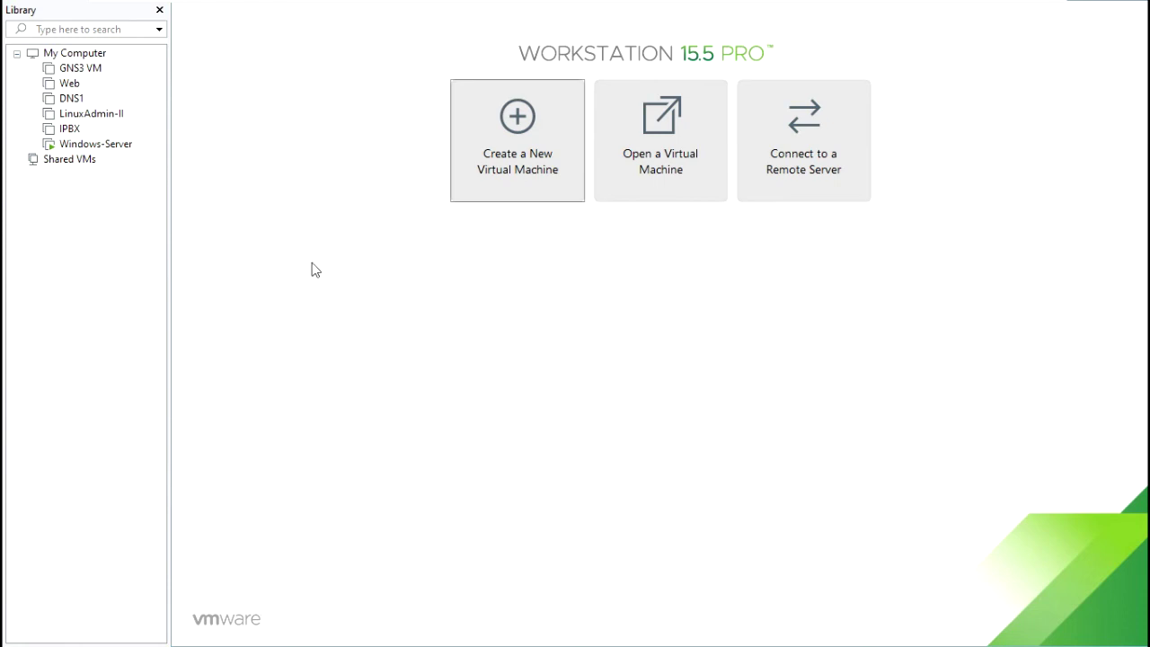
right_click(72, 145)
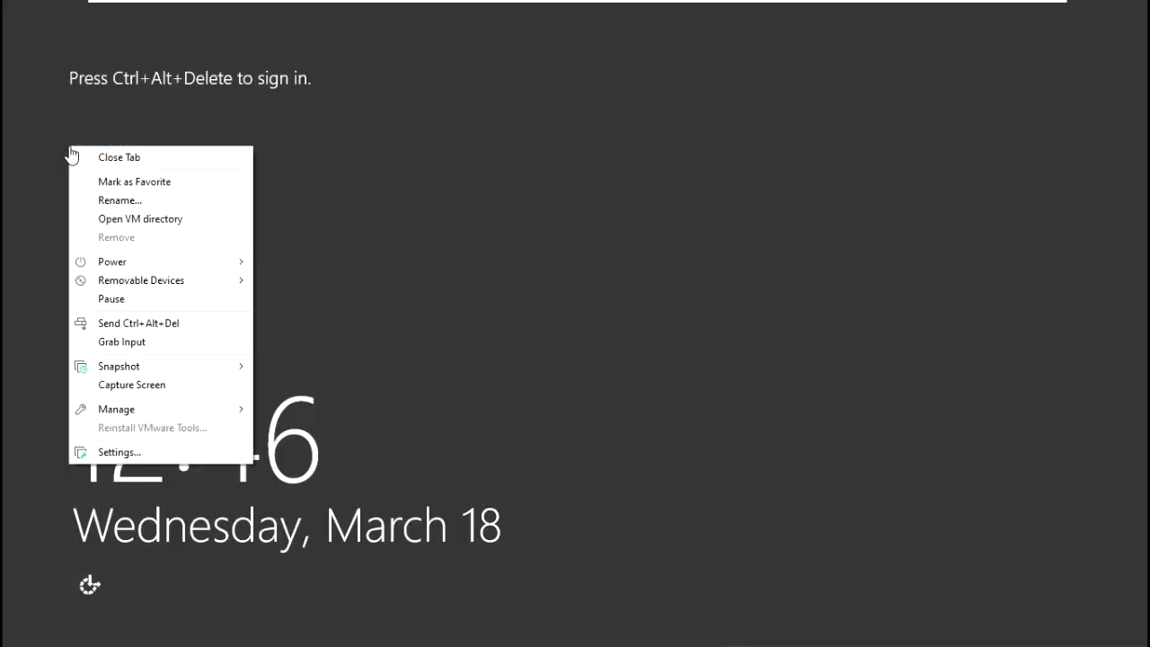
click(120, 453)
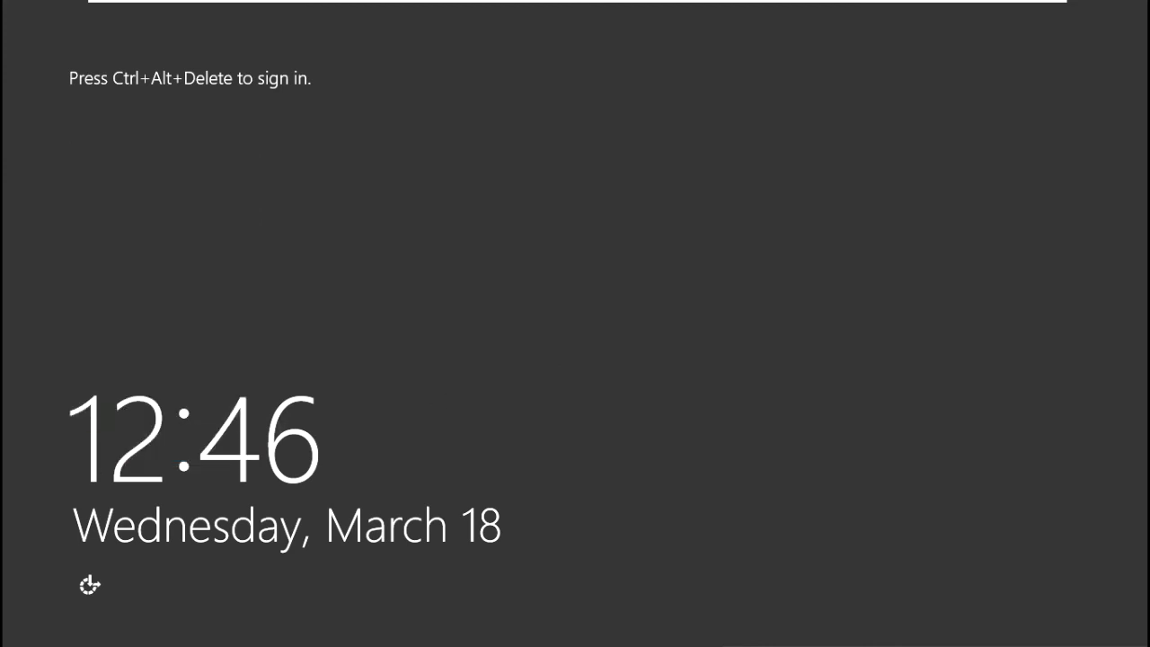
key(ctrl+alt+Return)
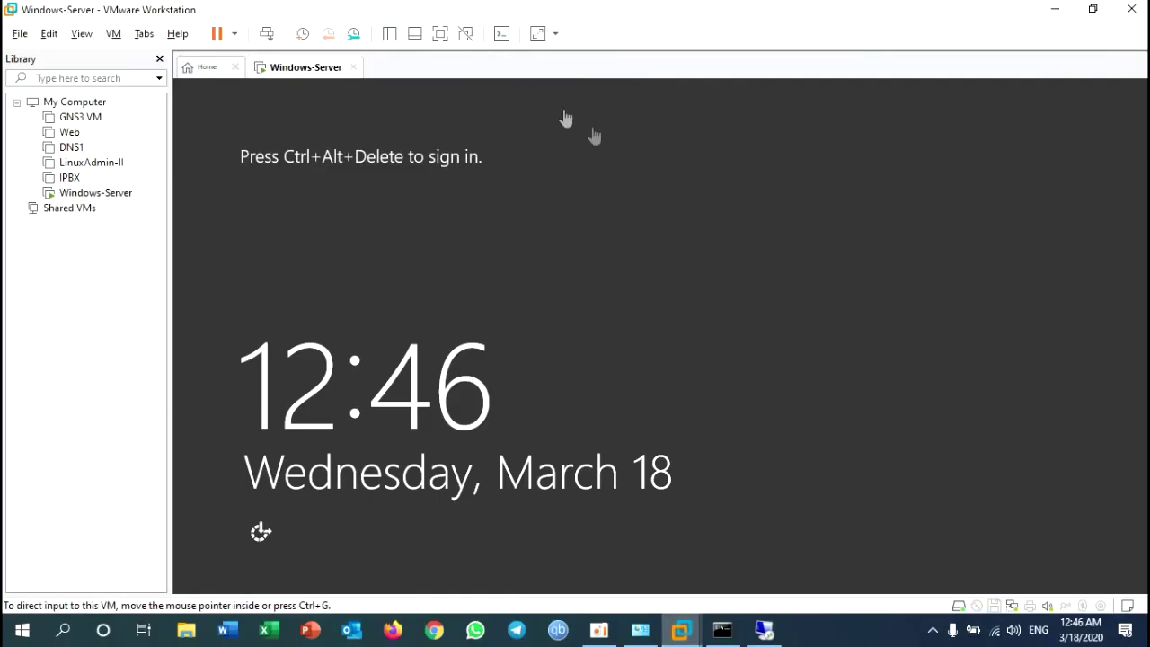
right_click(104, 194)
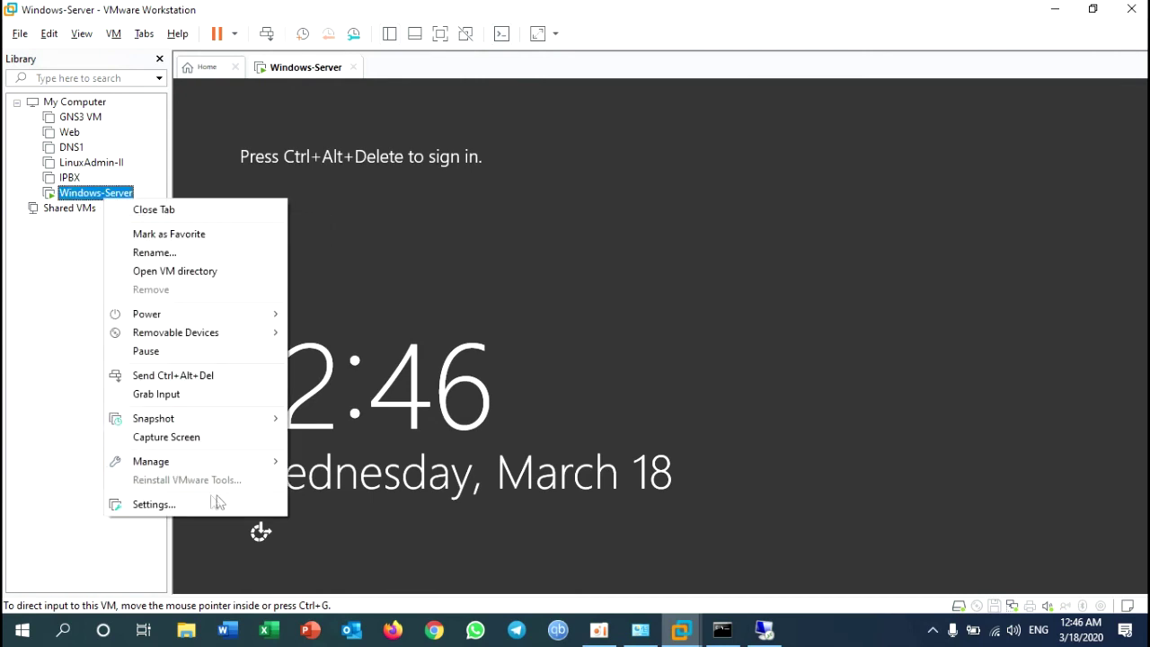
click(180, 504)
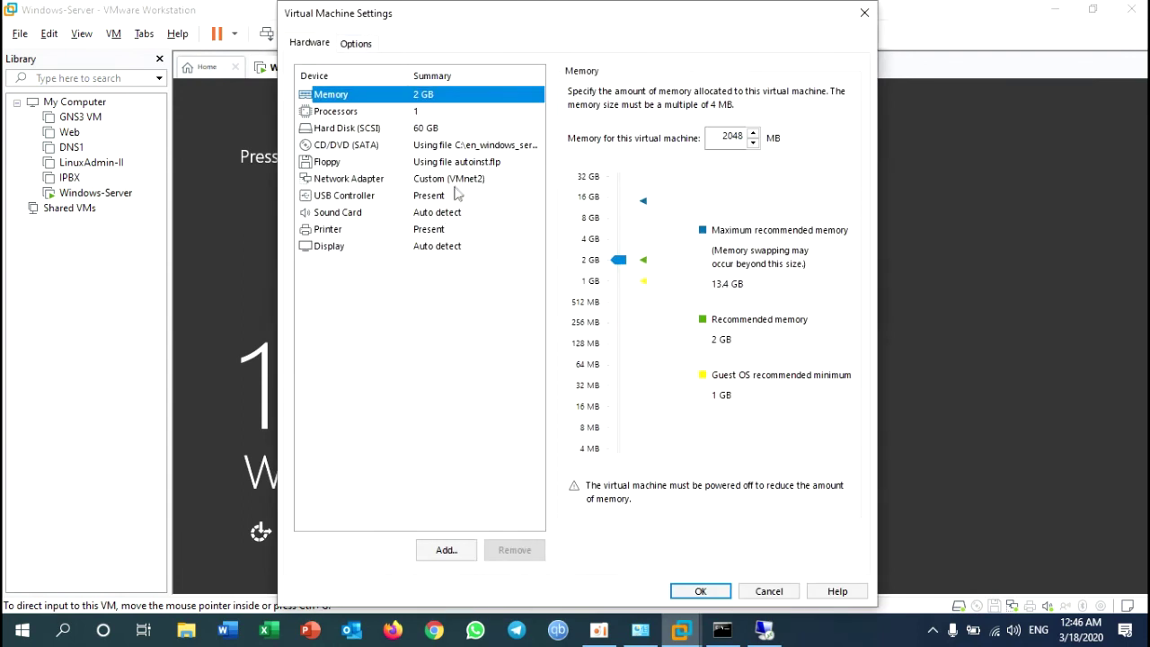
click(456, 182)
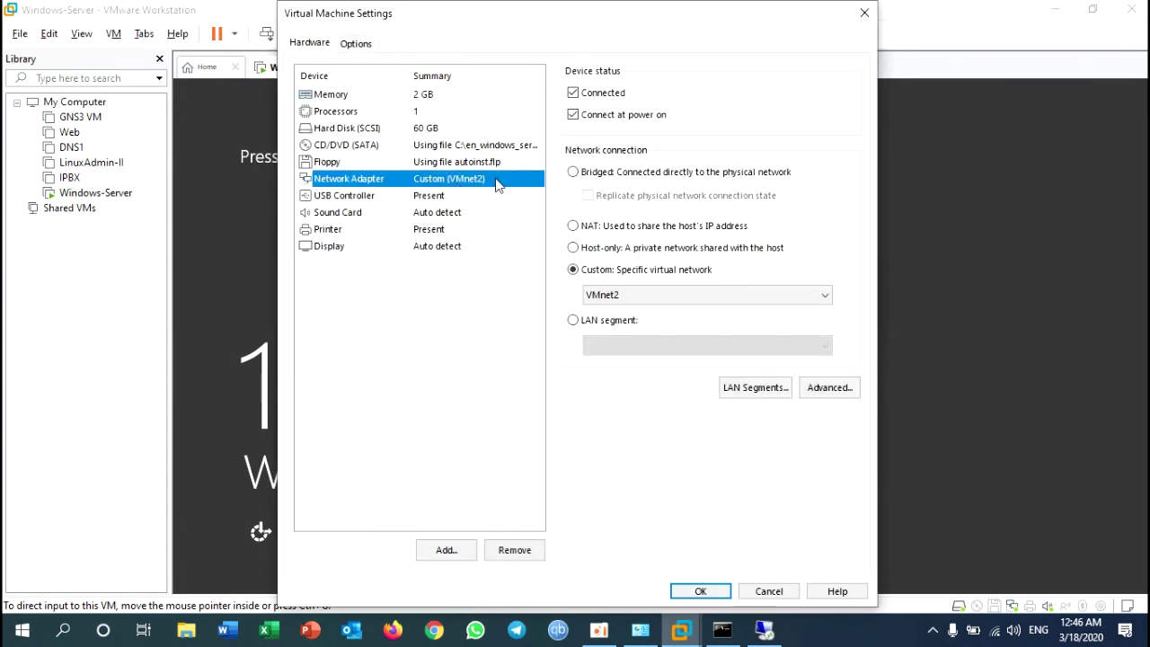
Step: Check Loopback1, then set the adapter's custom network to VMnet4 and apply
key(alt+Tab)
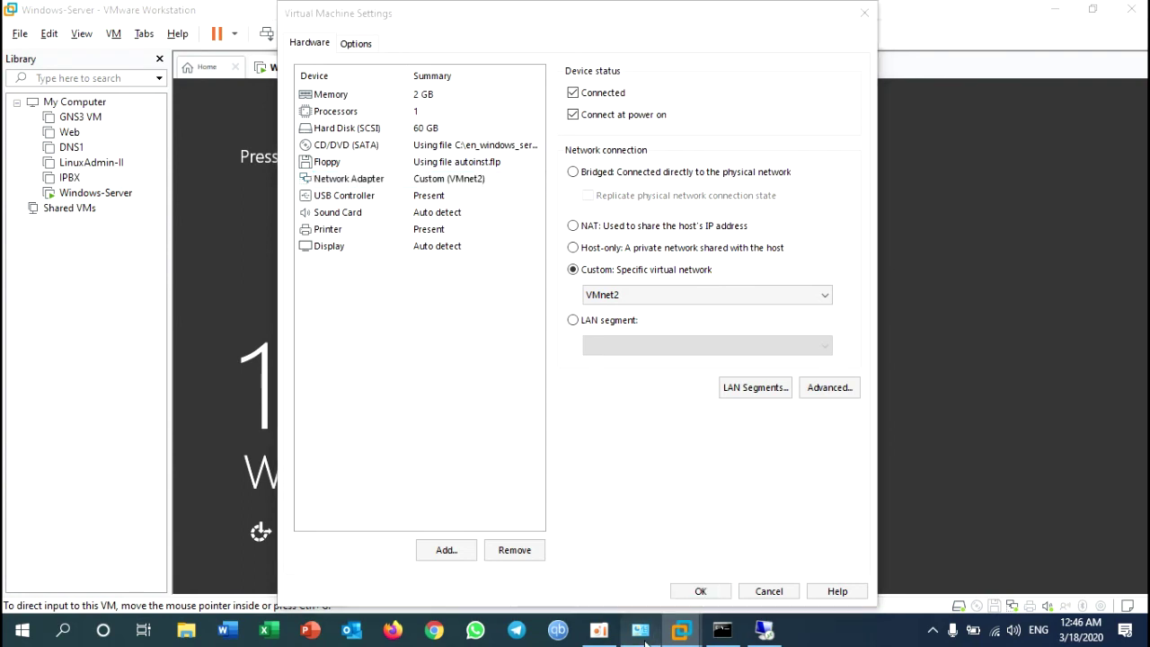
click(315, 153)
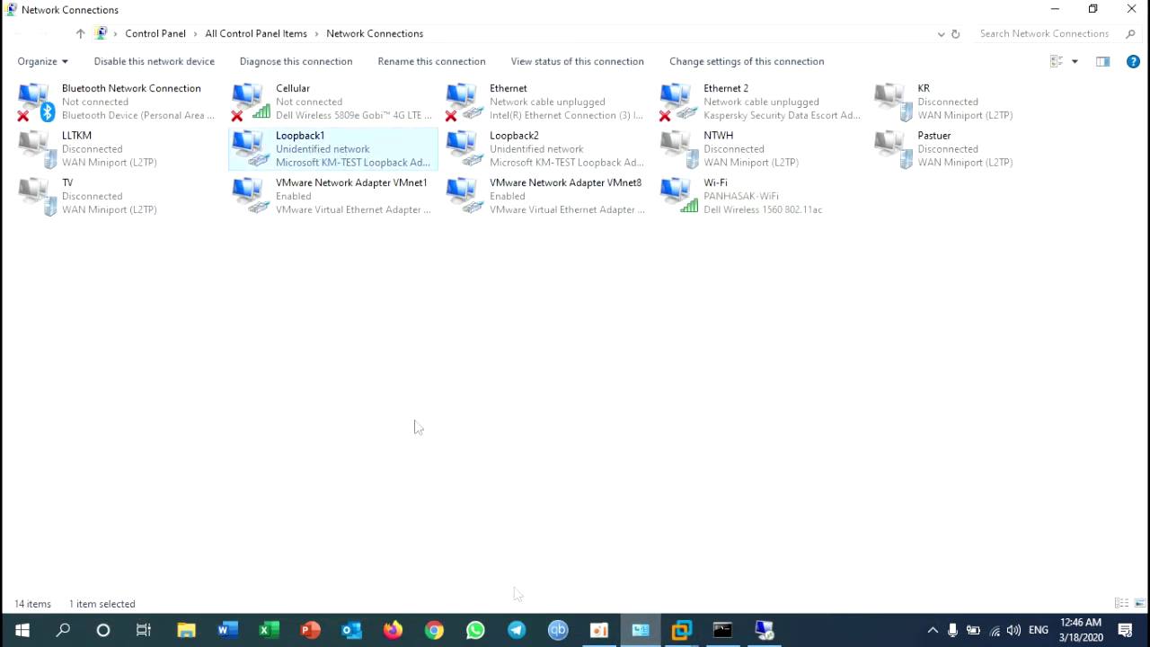
click(639, 632)
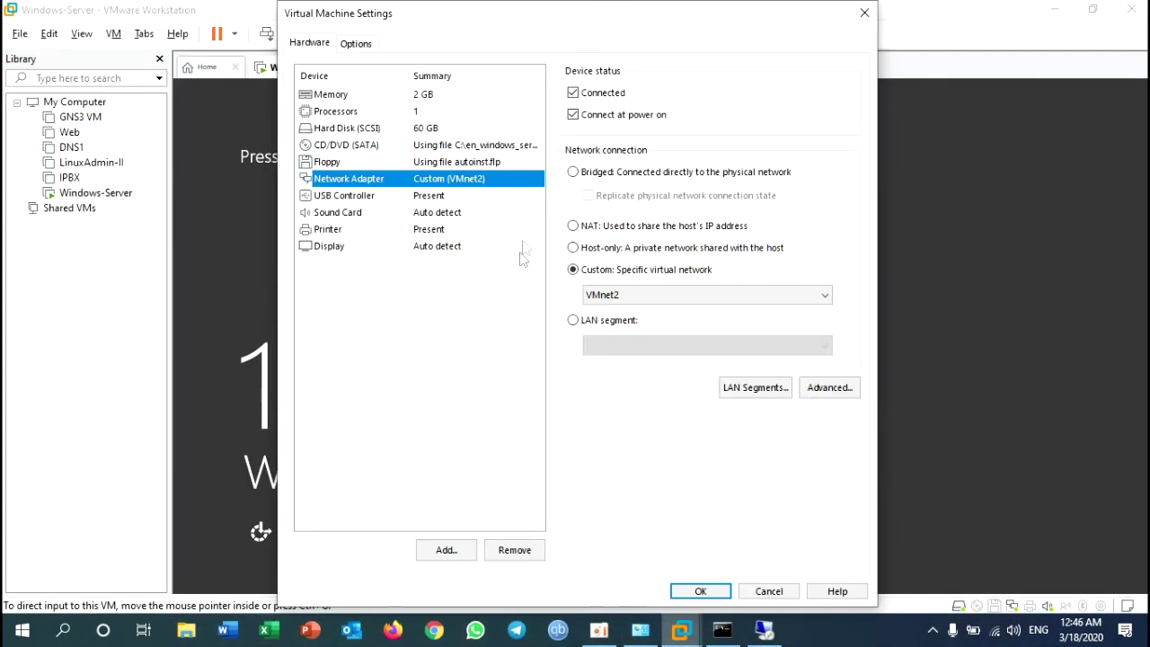
click(622, 297)
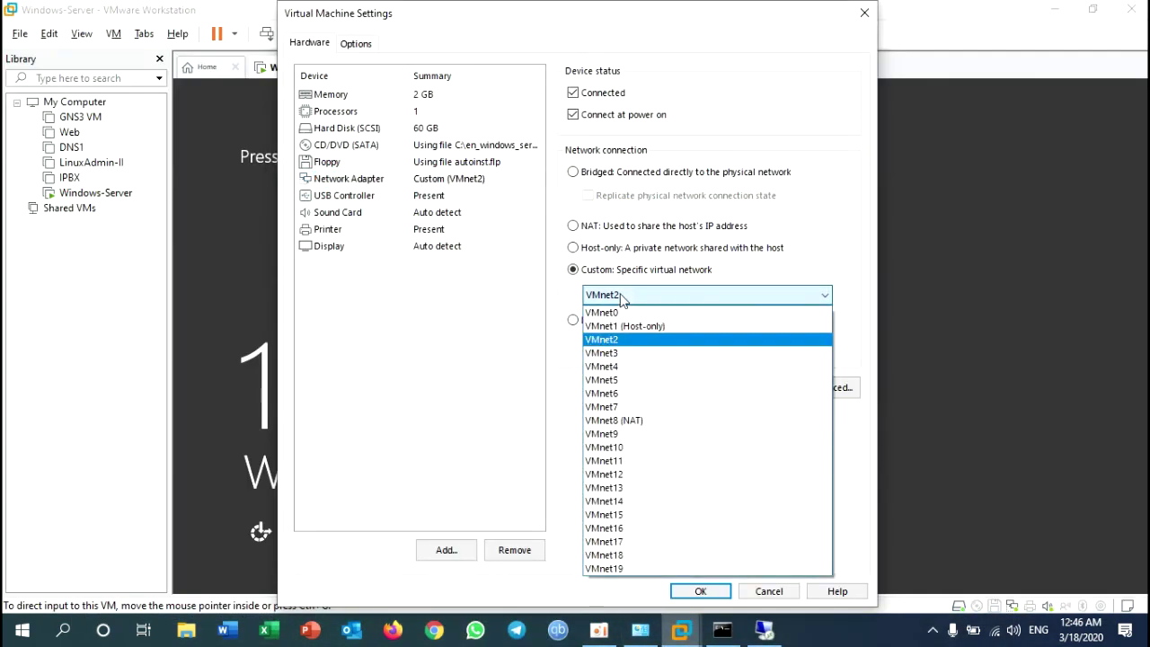
click(618, 368)
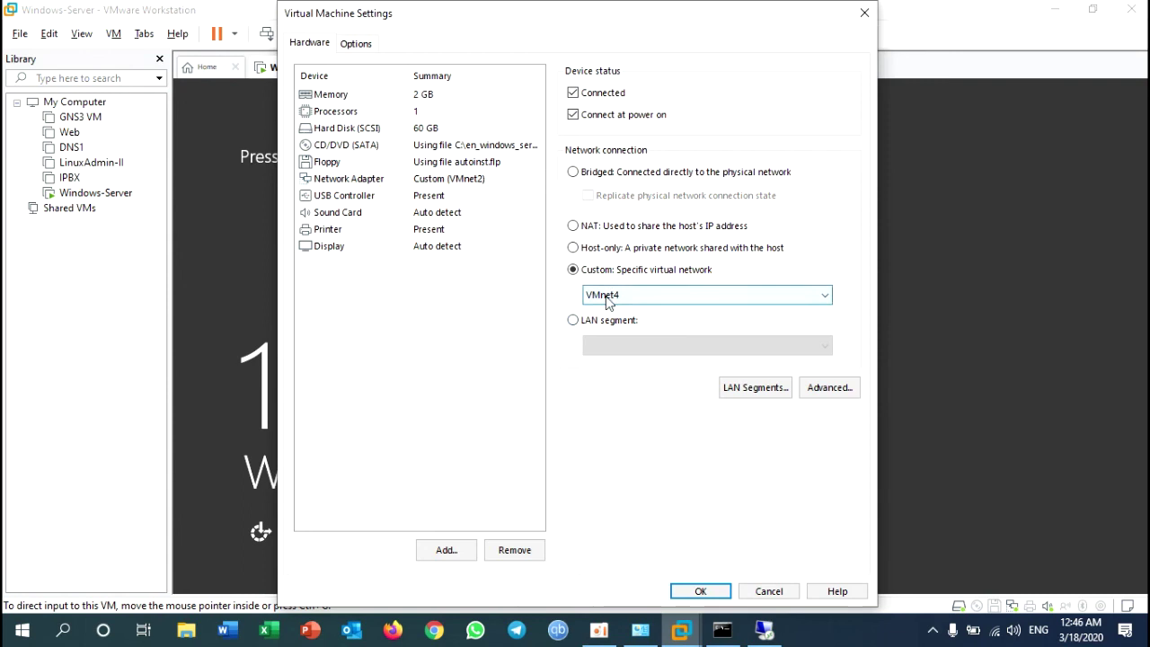
click(702, 592)
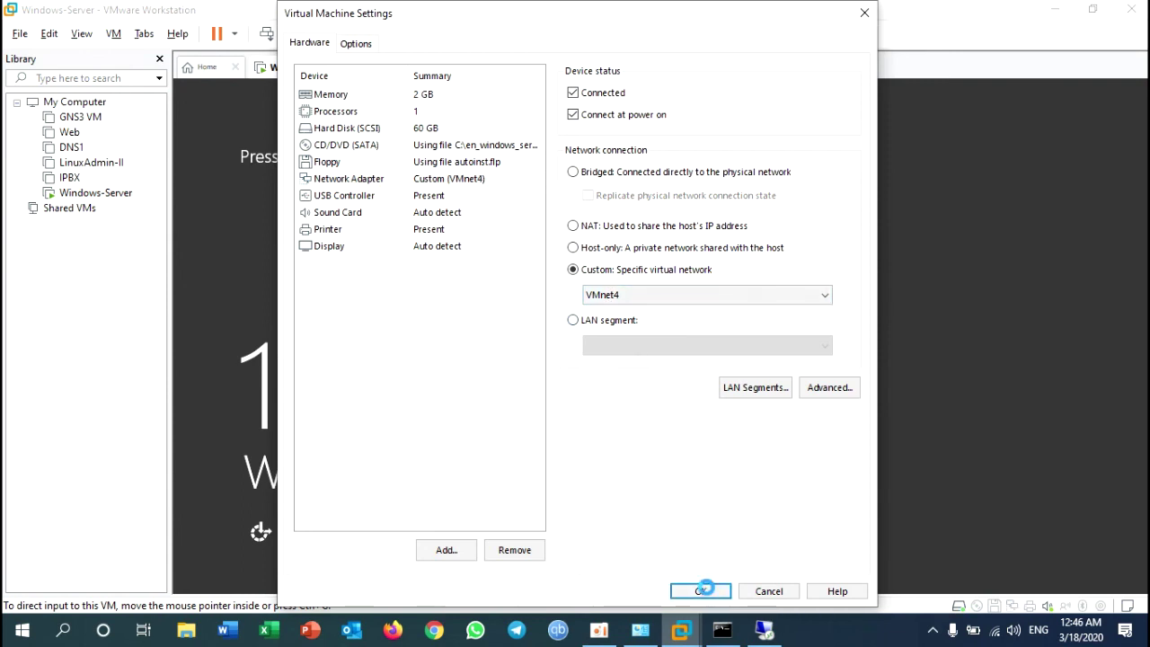
Step: Watch the host ping to 192.168.10.100 time out, then bring back Network Connections
click(733, 633)
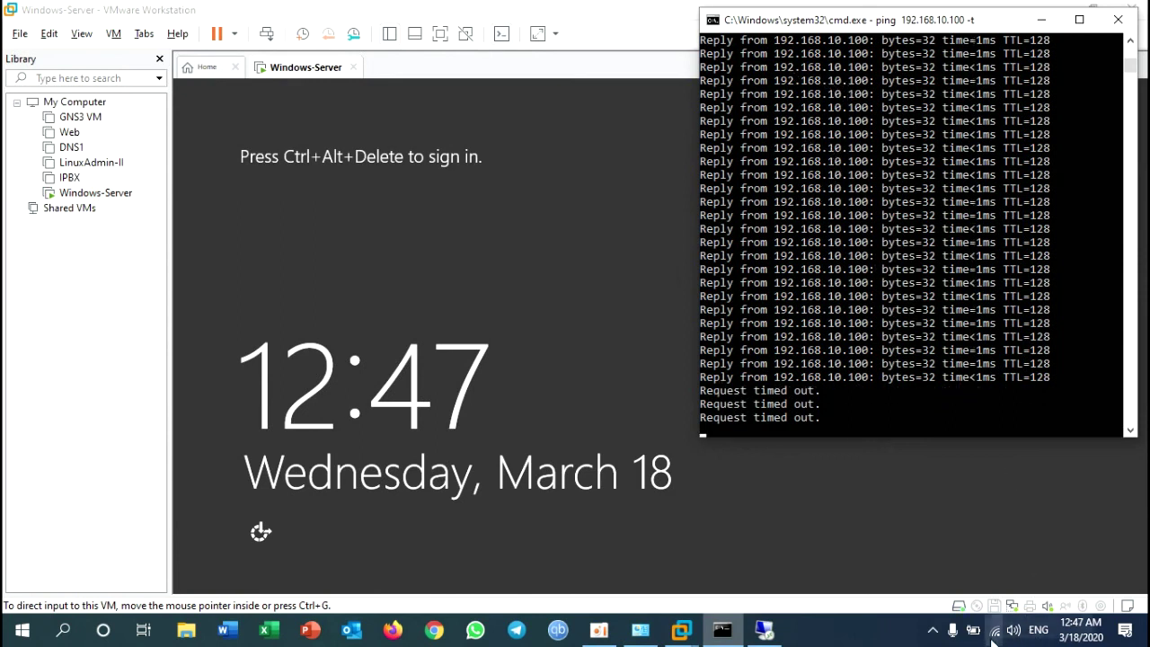
mouse_move(993, 637)
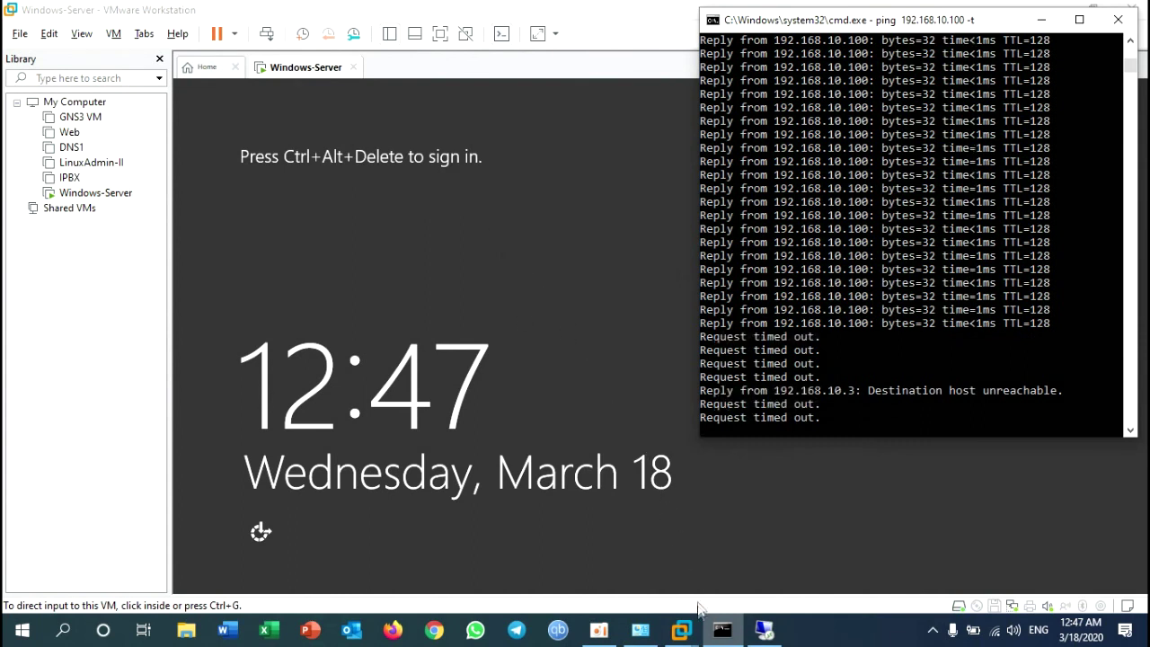
click(639, 632)
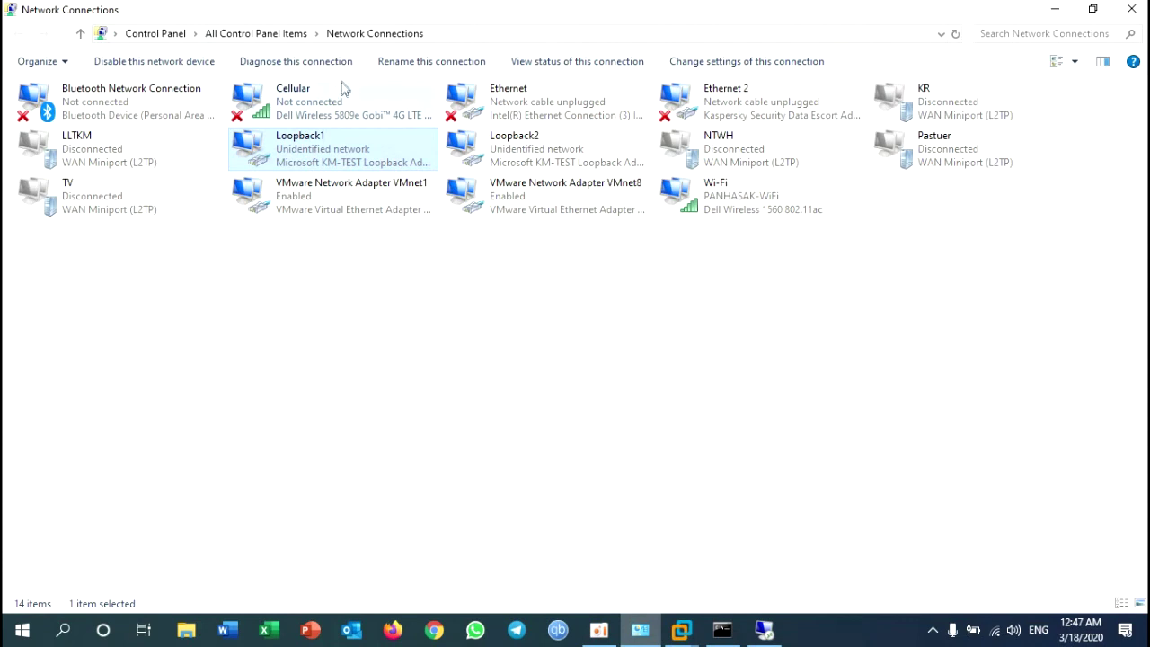
Step: Change Loopback1's static IPv4 address to 192.168.10.90 (mask 255.255.255.0) and save
right_click(299, 155)
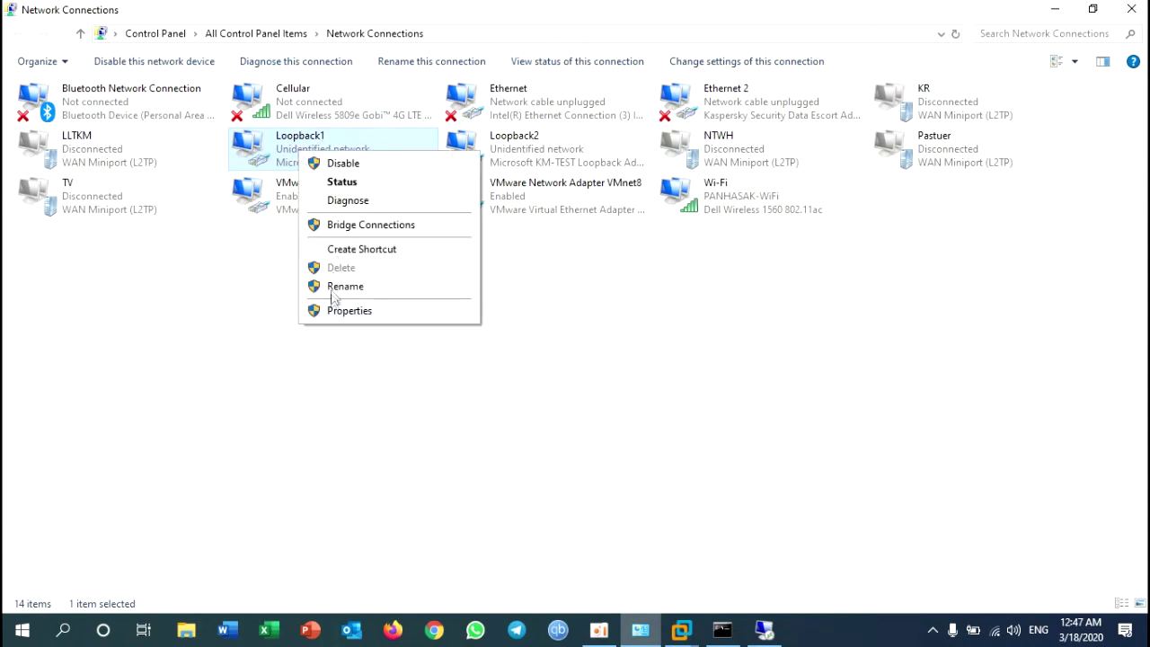
click(349, 310)
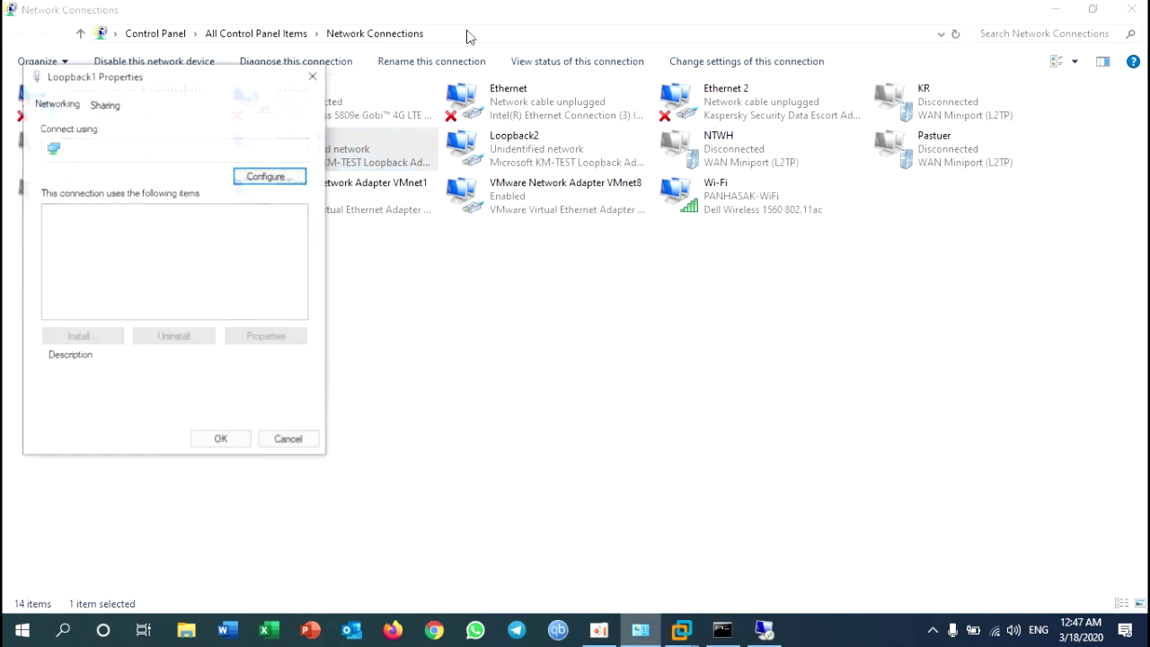
double_click(206, 301)
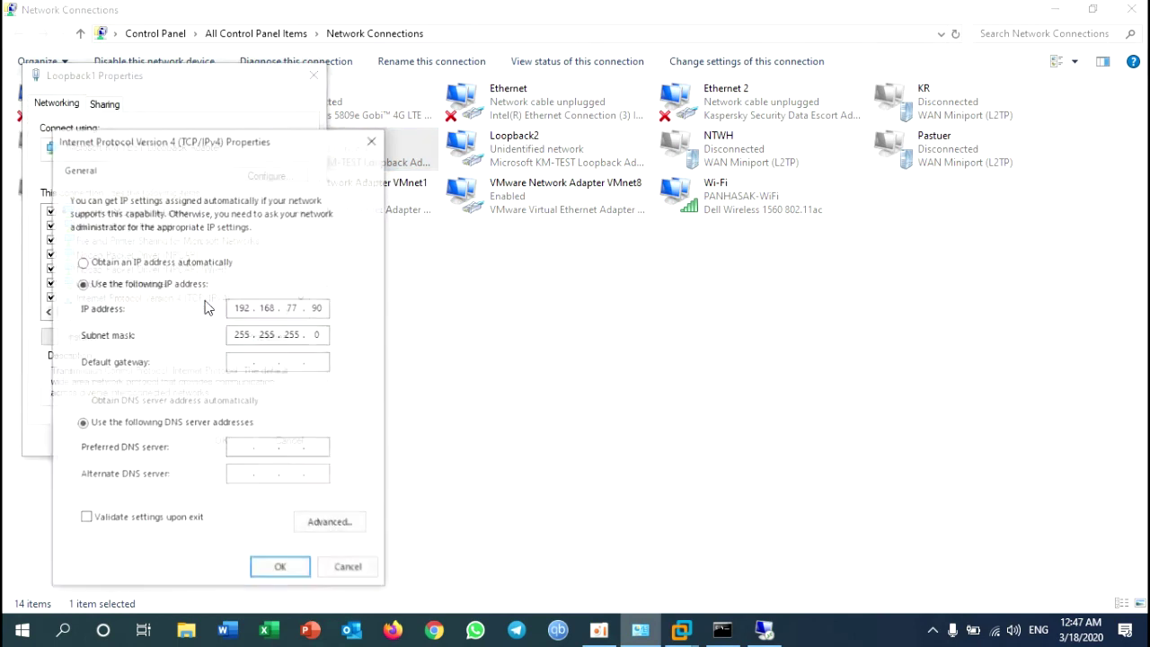
click(299, 308)
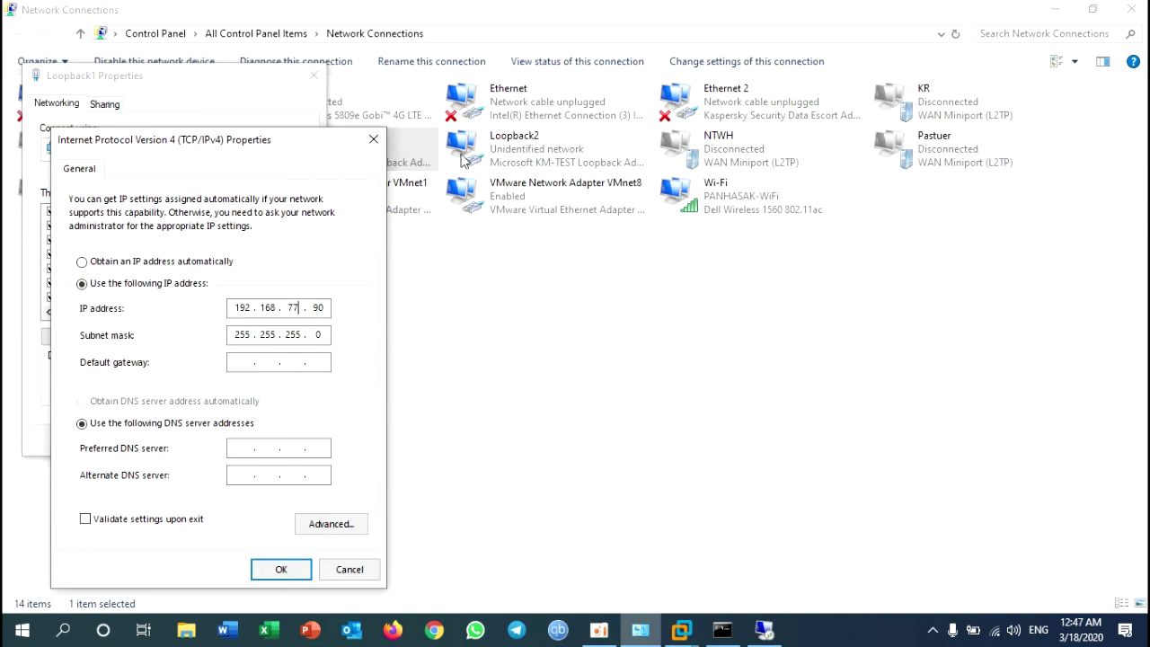
text(10)
click(288, 570)
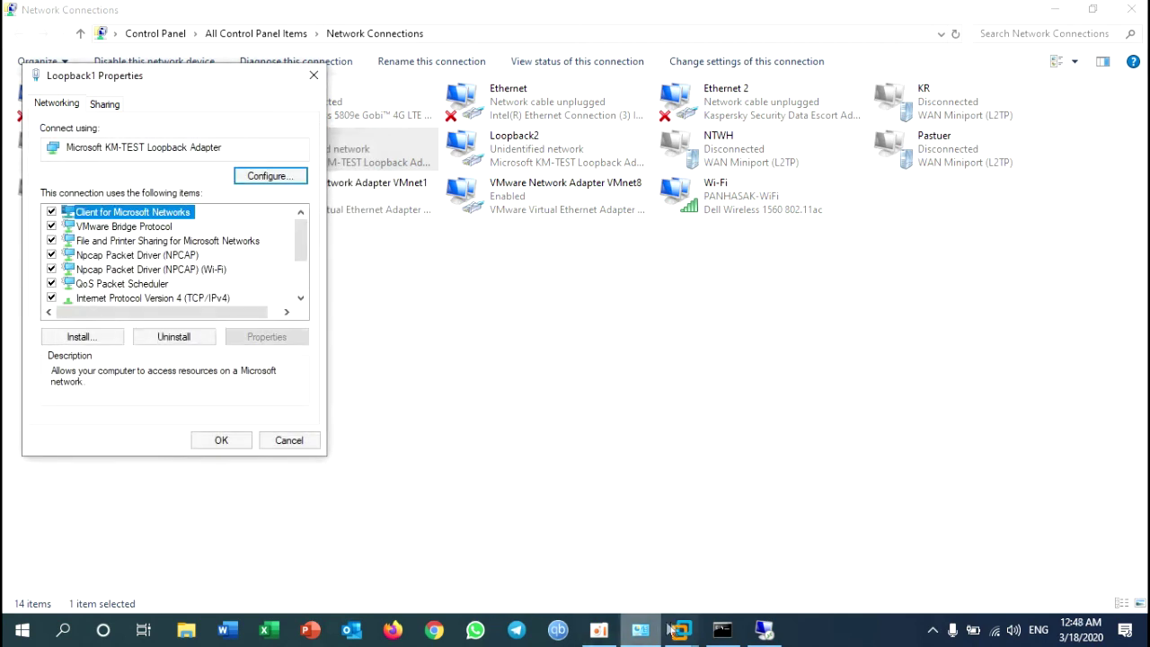
mouse_move(680, 632)
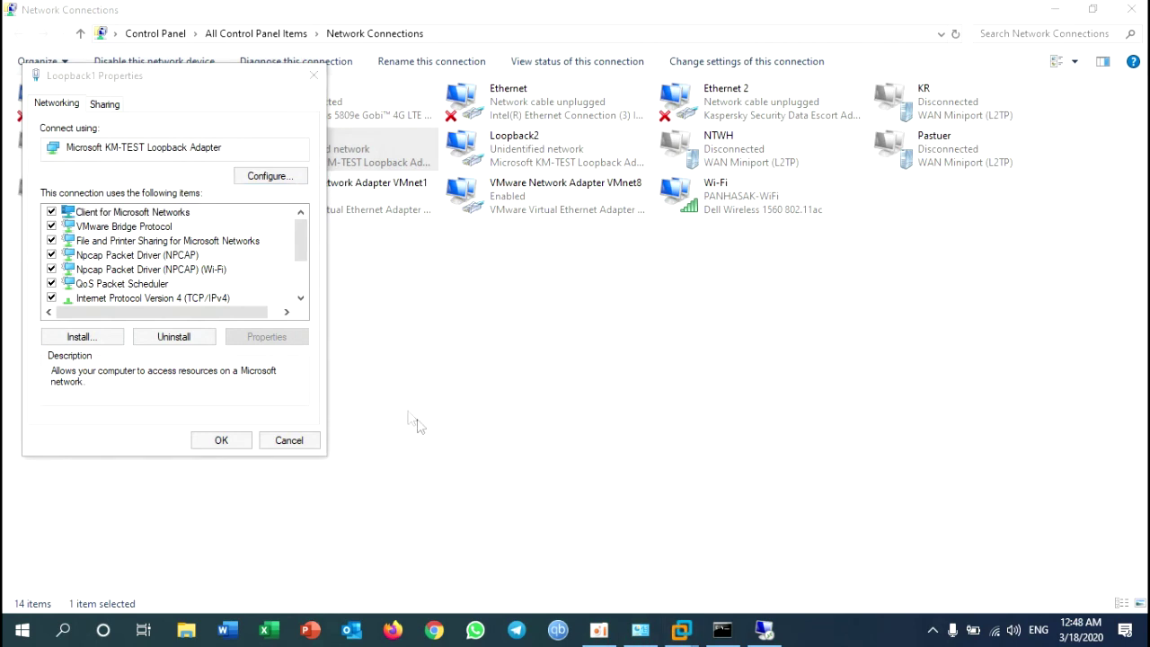
click(221, 442)
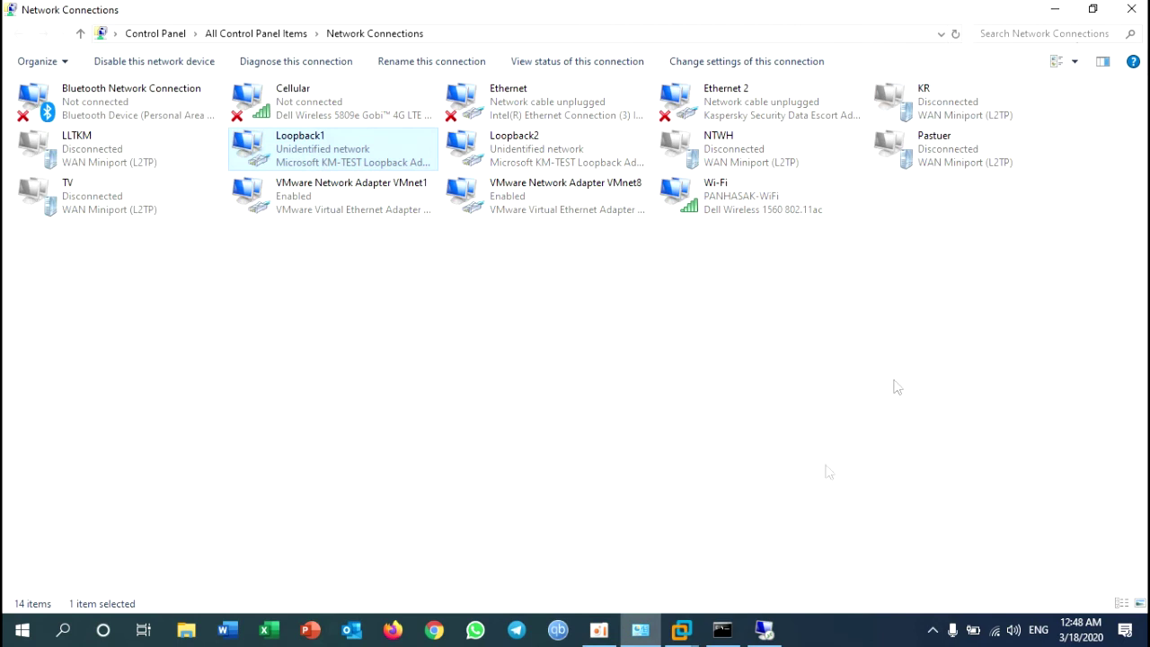
Step: Check that pings to 192.168.10.100 reply again at TTL=128, then bring up Loopback1's context menu
click(728, 631)
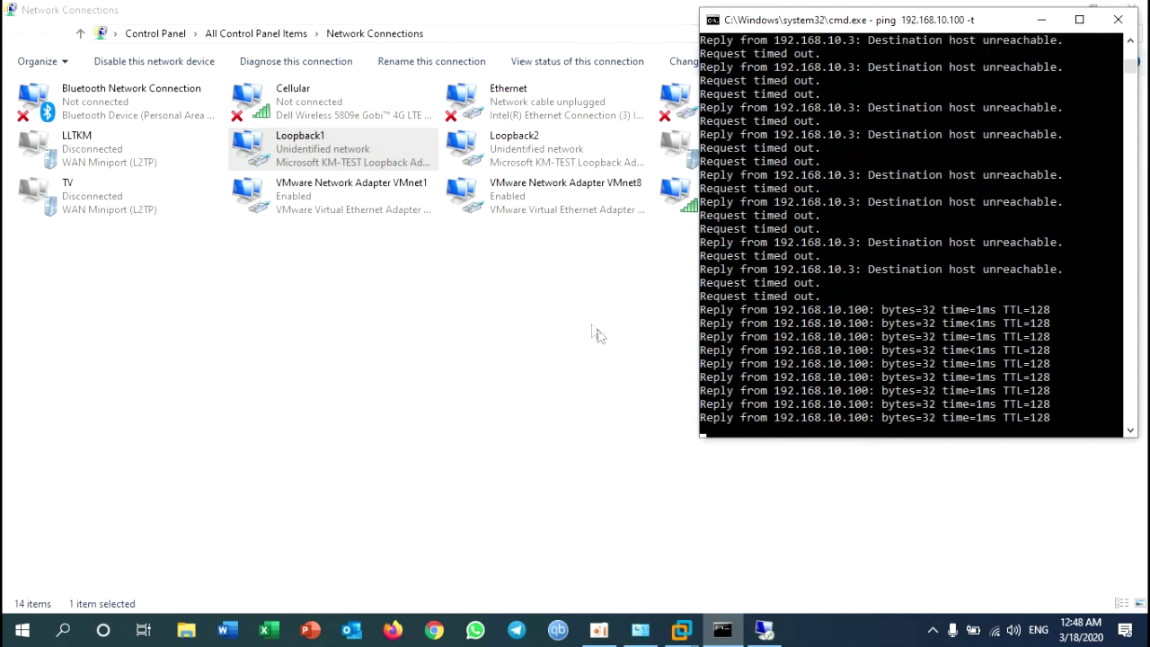
right_click(306, 159)
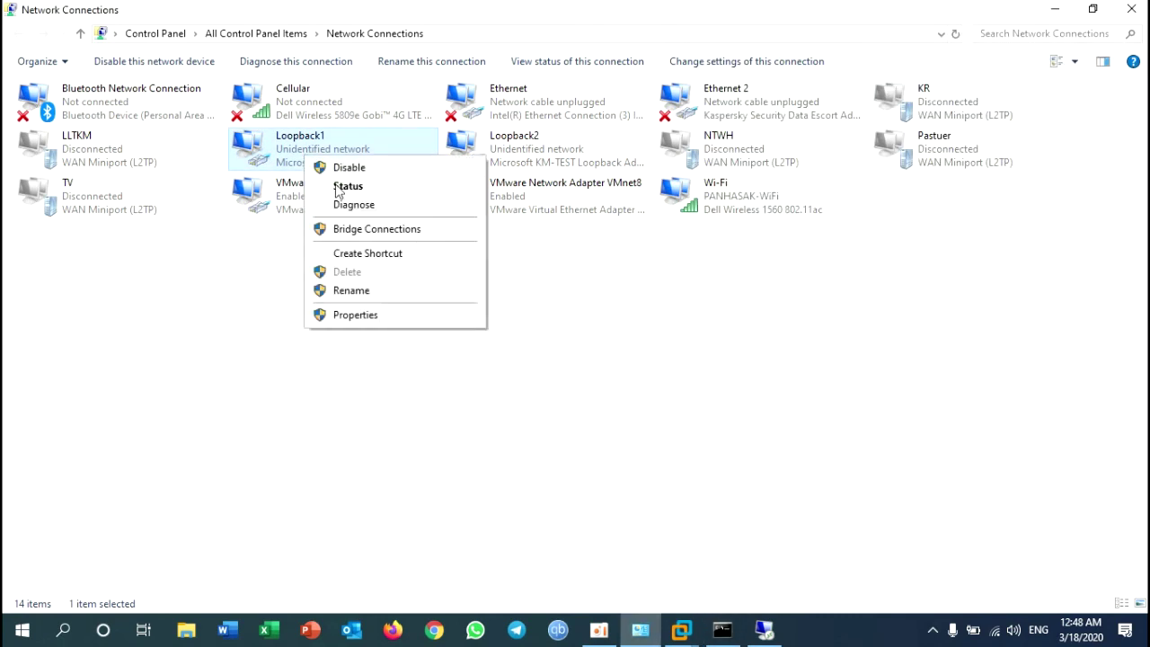